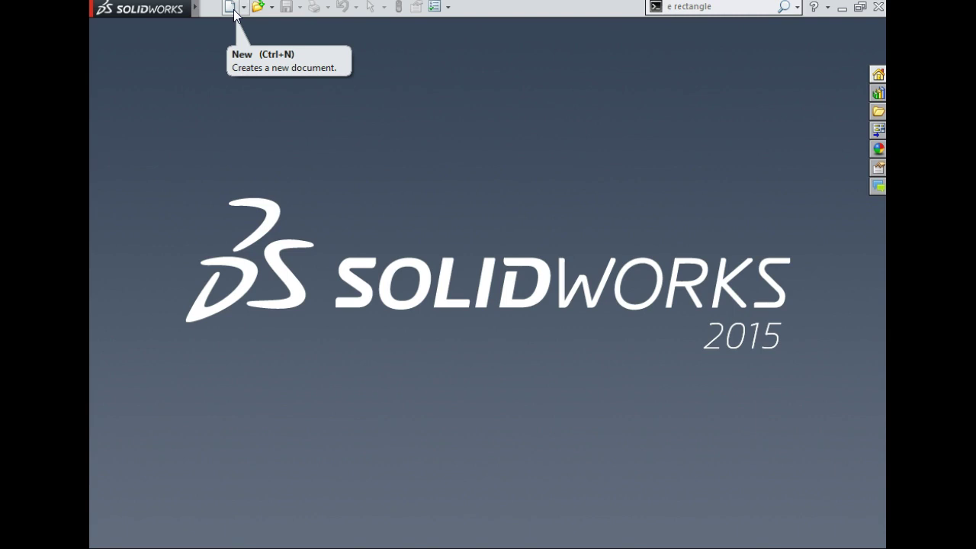
# Create a new part document and orient the view normal to the Top Plane.
pyautogui.click(234, 15)
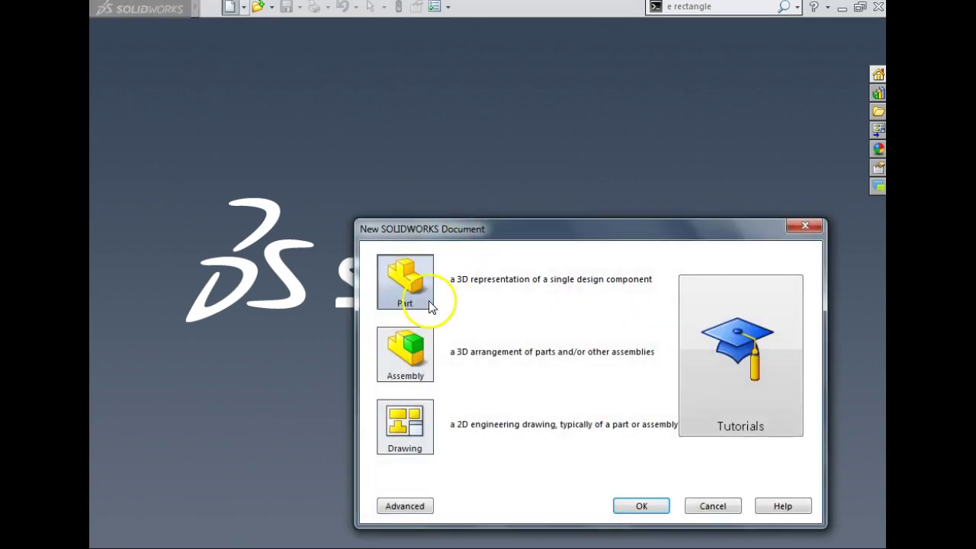
pyautogui.click(657, 512)
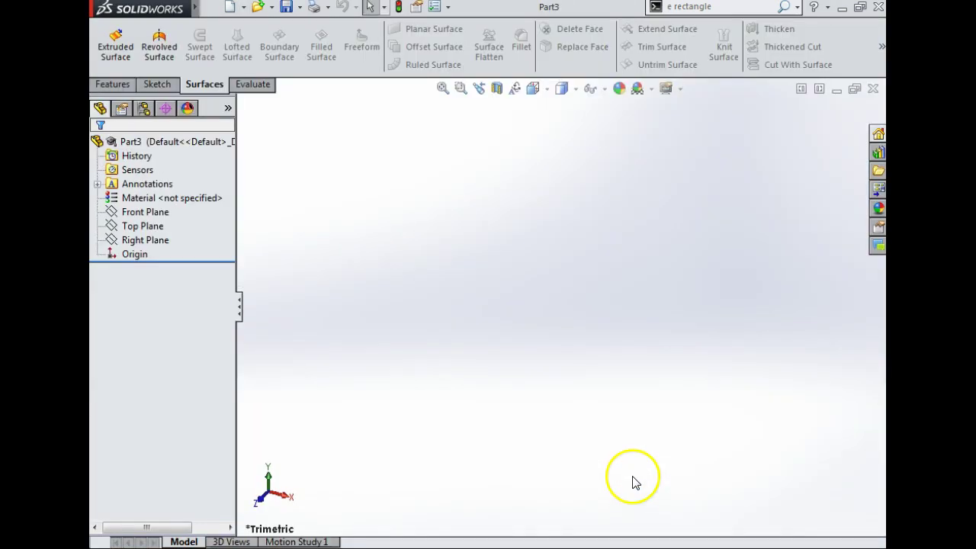
pyautogui.click(153, 211)
pyautogui.click(142, 226)
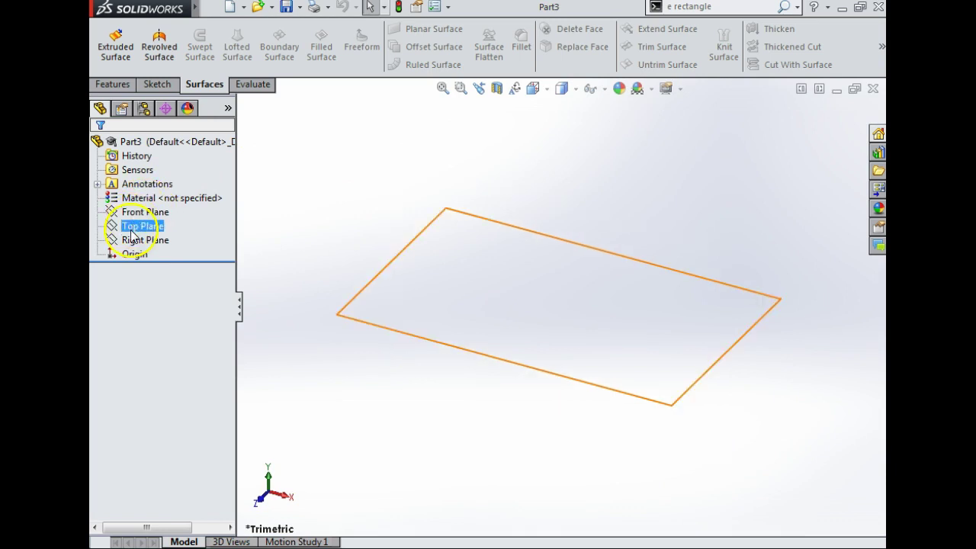
pyautogui.click(133, 241)
pyautogui.click(137, 229)
pyautogui.rightClick(136, 235)
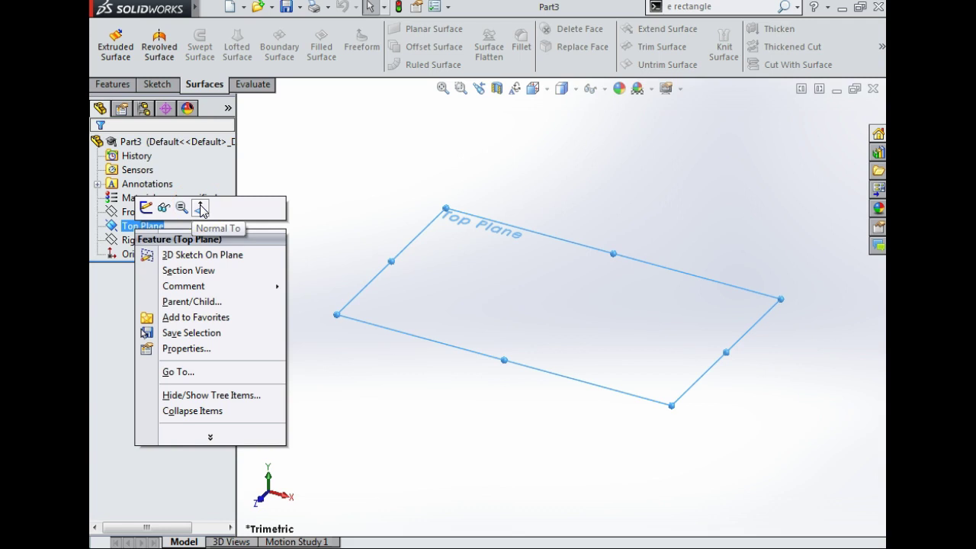
pyautogui.click(200, 208)
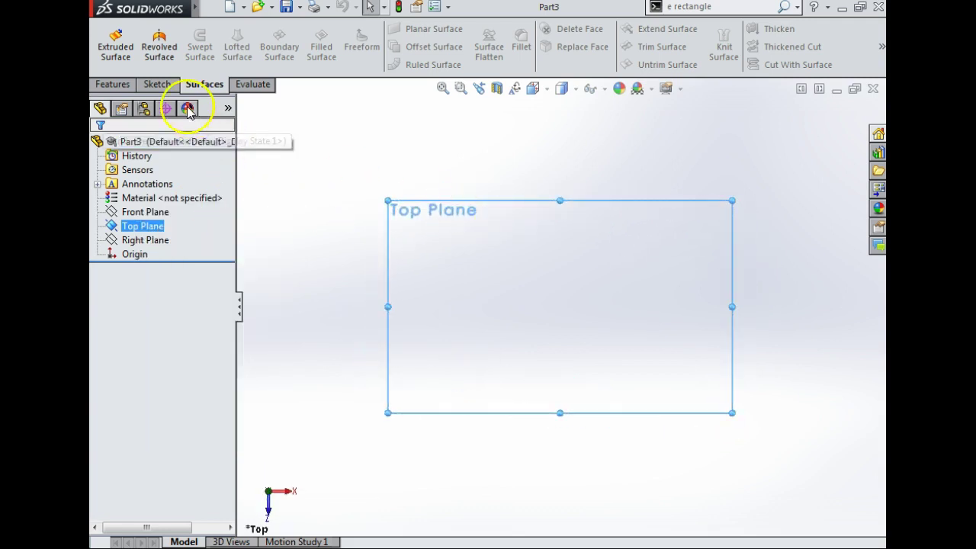
# Sketch a circle of about 142 mm diameter on the Top Plane, centred on the origin.
pyautogui.click(155, 85)
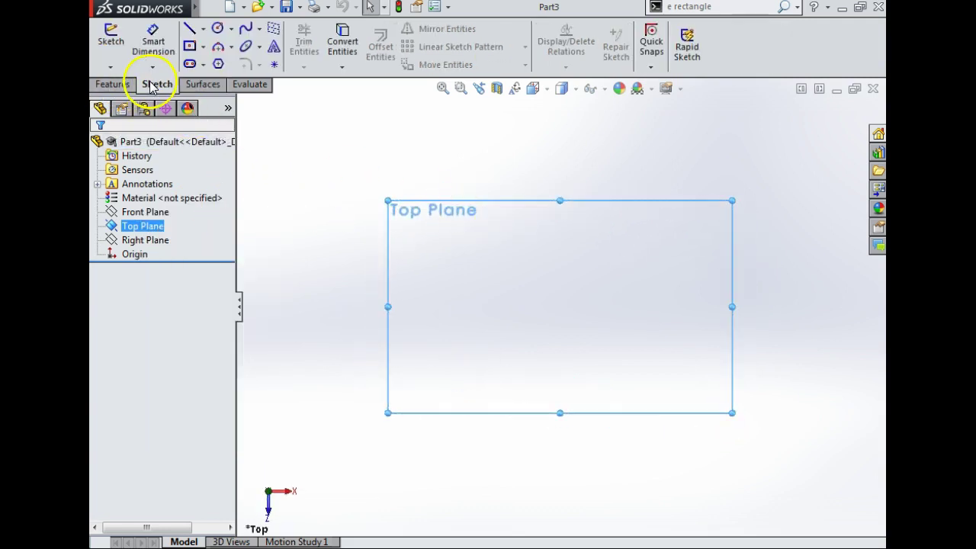
pyautogui.click(218, 29)
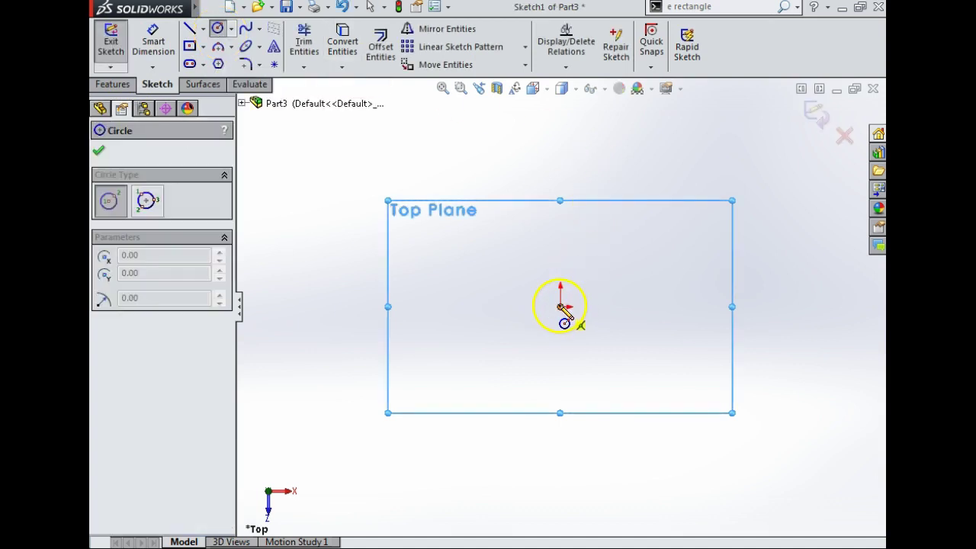
pyautogui.click(562, 308)
pyautogui.click(682, 371)
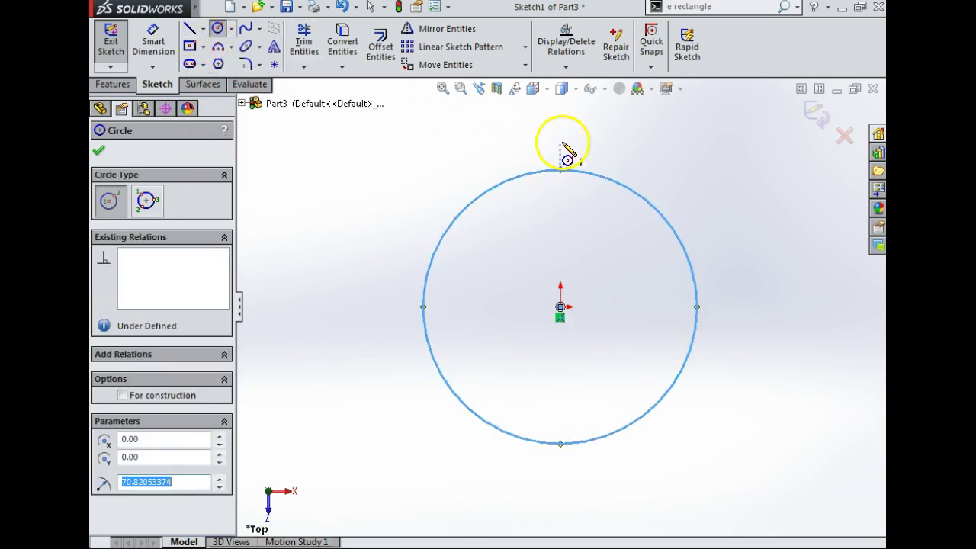
# Draw horizontal and vertical centerlines across the circle, connecting its opposite quadrant points.
pyautogui.click(203, 29)
pyautogui.click(225, 61)
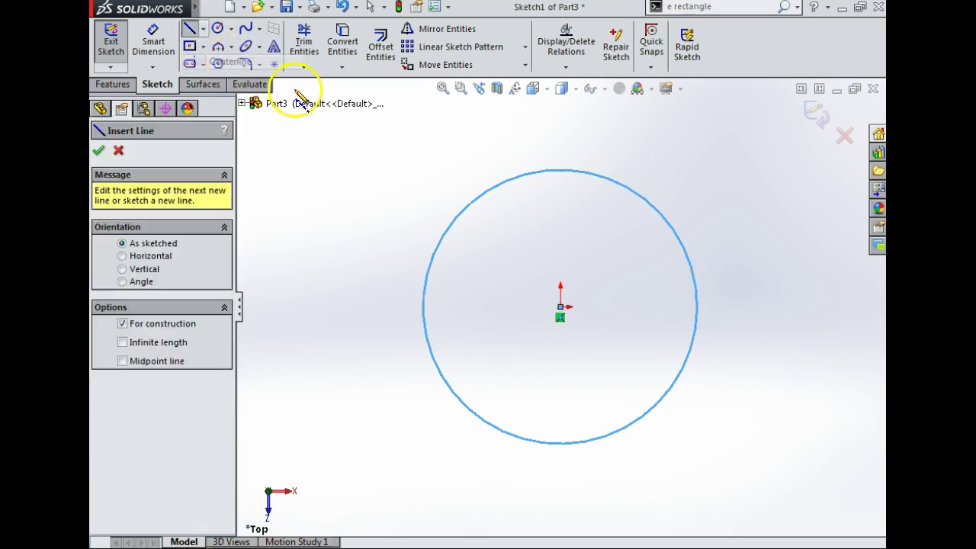
pyautogui.click(423, 307)
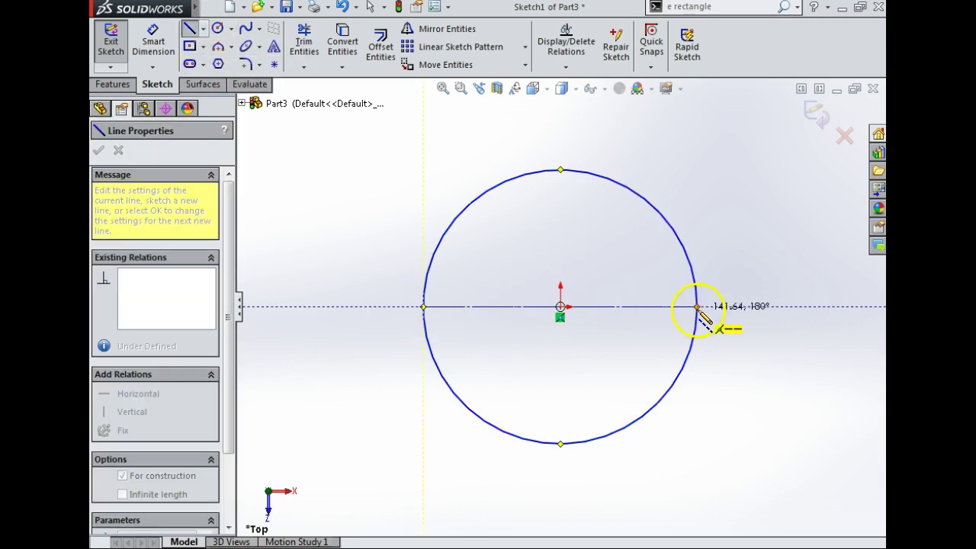
pyautogui.click(696, 307)
pyautogui.click(560, 169)
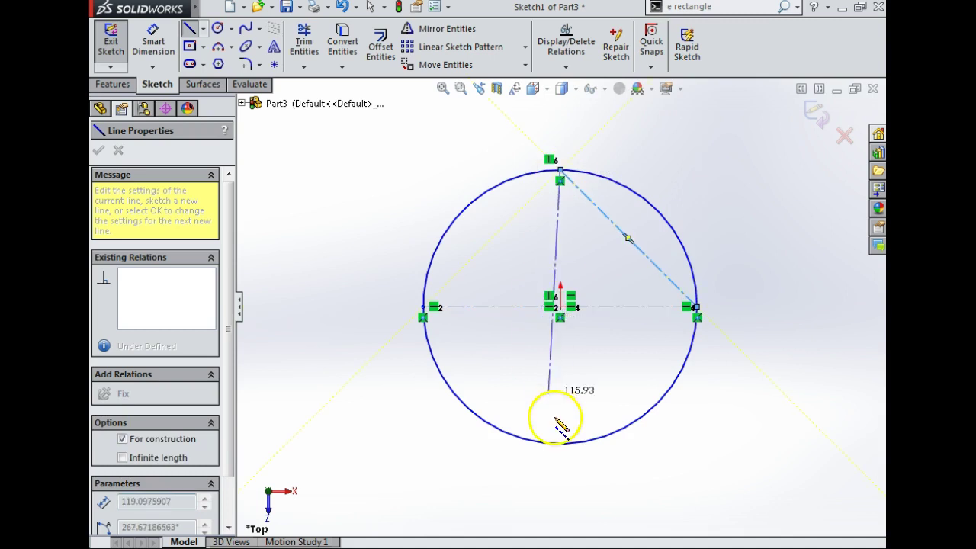
pyautogui.click(561, 442)
pyautogui.press('Escape')
# Delete the stray diagonal centerline between the circle's upper and right quadrant points.
pyautogui.click(648, 260)
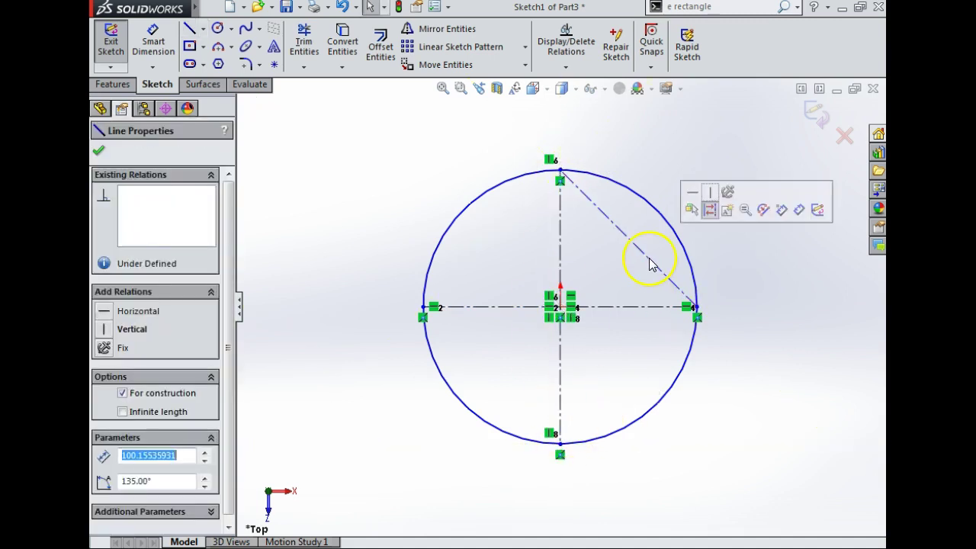
pyautogui.press('Delete')
pyautogui.click(595, 306)
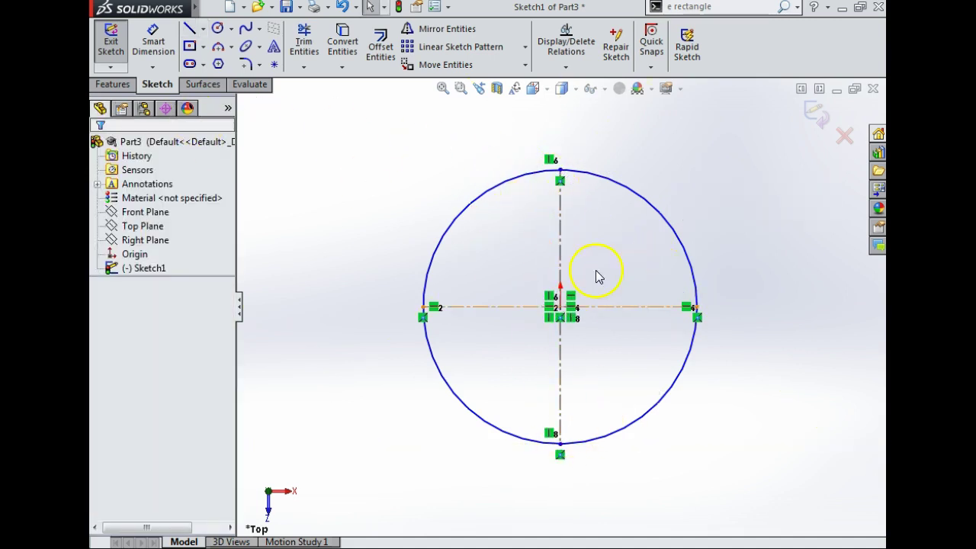
# Dimension the circle's diameter at 80 mm and exit the sketch.
pyautogui.click(158, 58)
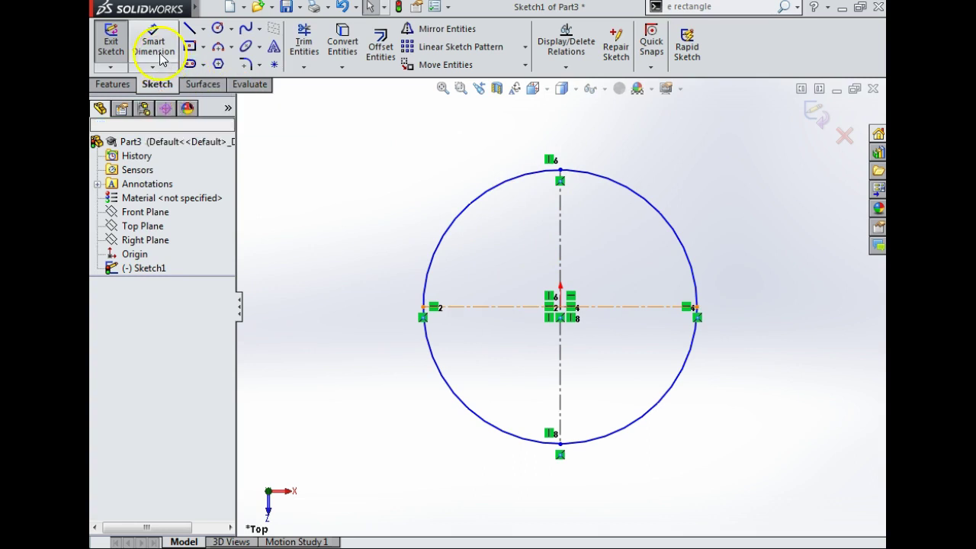
pyautogui.click(606, 178)
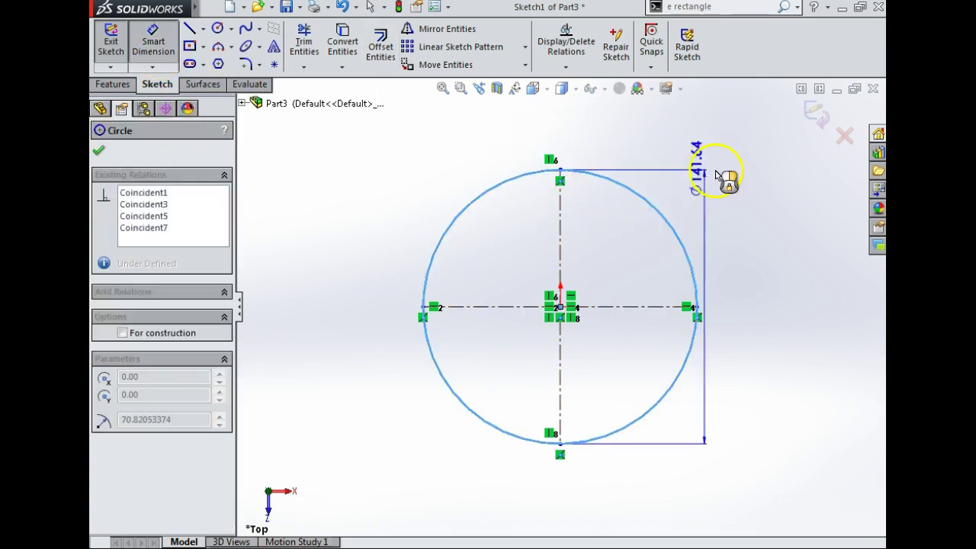
pyautogui.click(728, 180)
pyautogui.write('80')
pyautogui.press('Return')
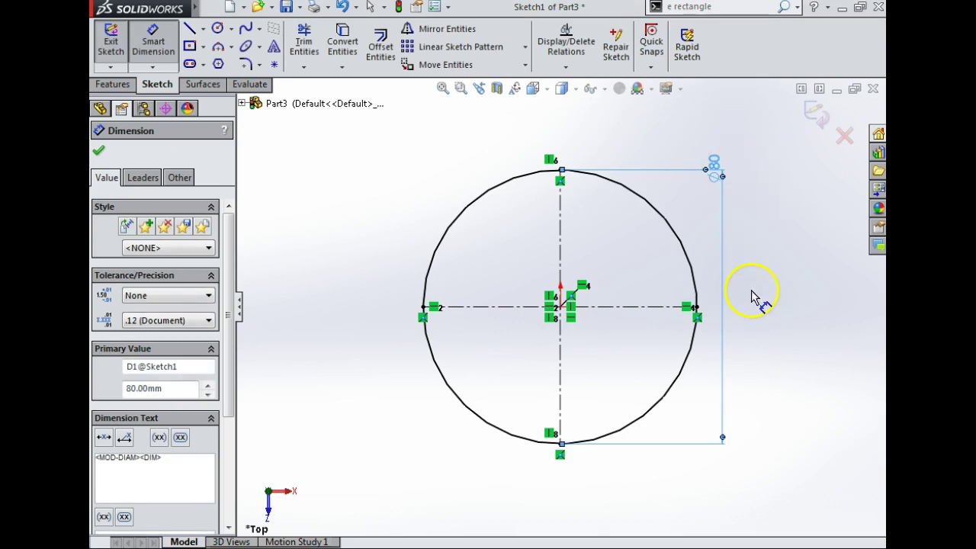
pyautogui.moveTo(723, 250)
pyautogui.mouseDown(button='middle')
pyautogui.moveTo(621, 228)
pyautogui.moveTo(719, 218)
pyautogui.mouseUp(button='middle')
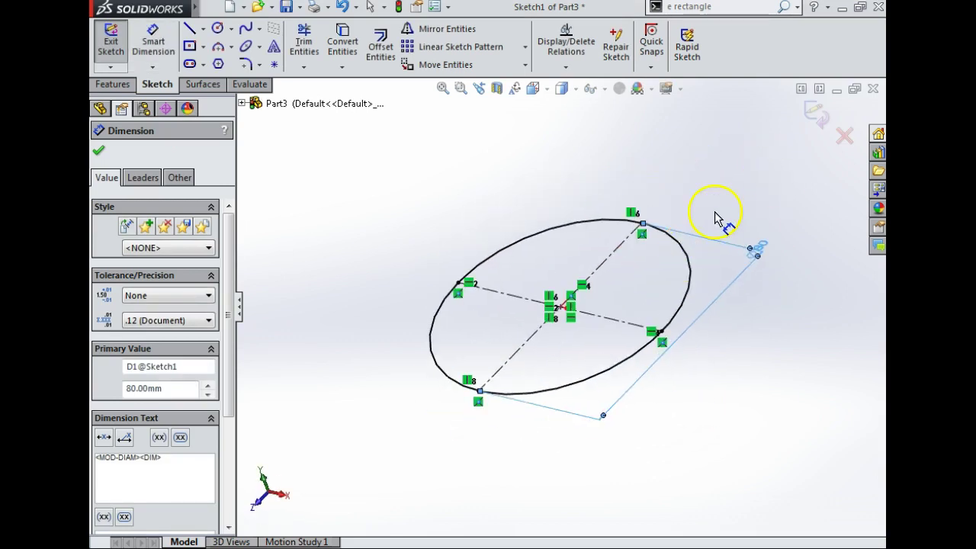
pyautogui.click(815, 115)
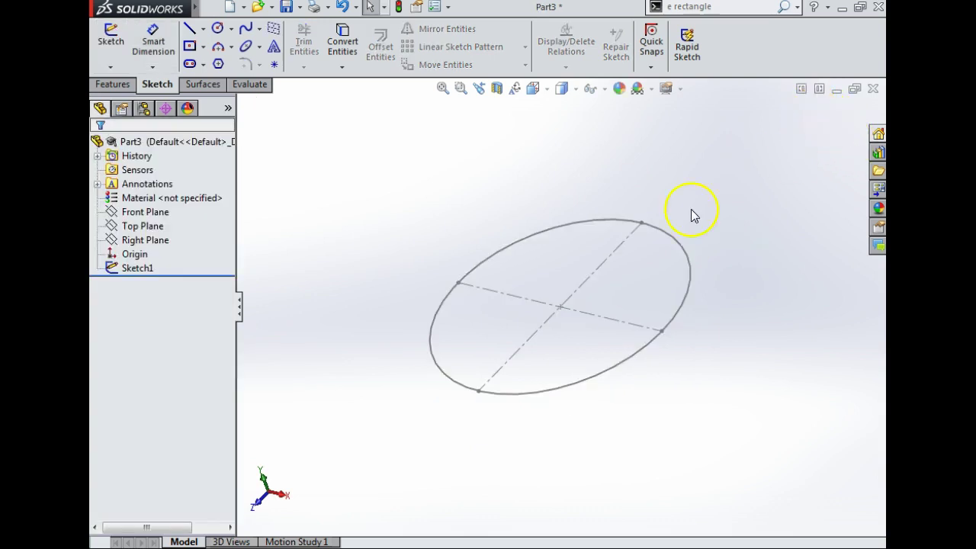
# Rename the circle's sketch as Base Circle Sketch.
pyautogui.click(134, 272)
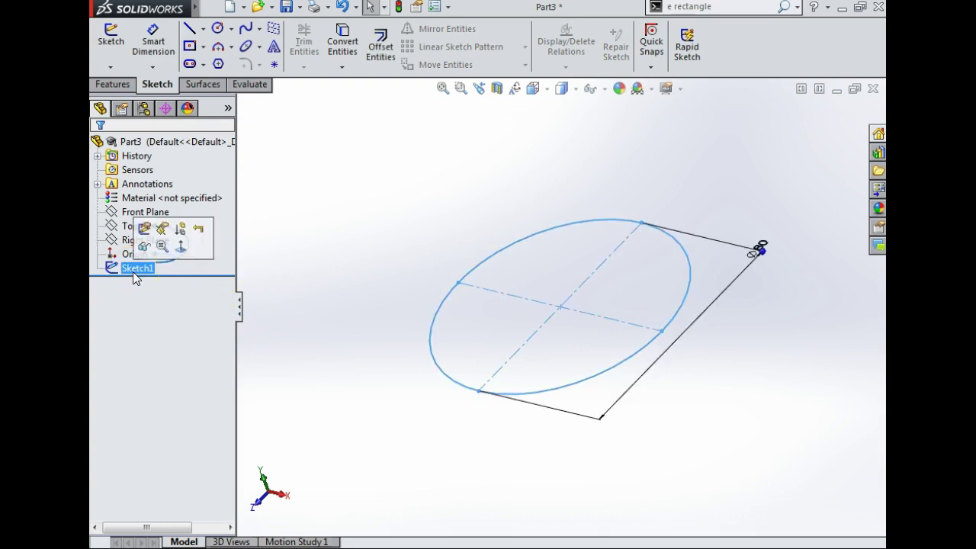
pyautogui.click(134, 268)
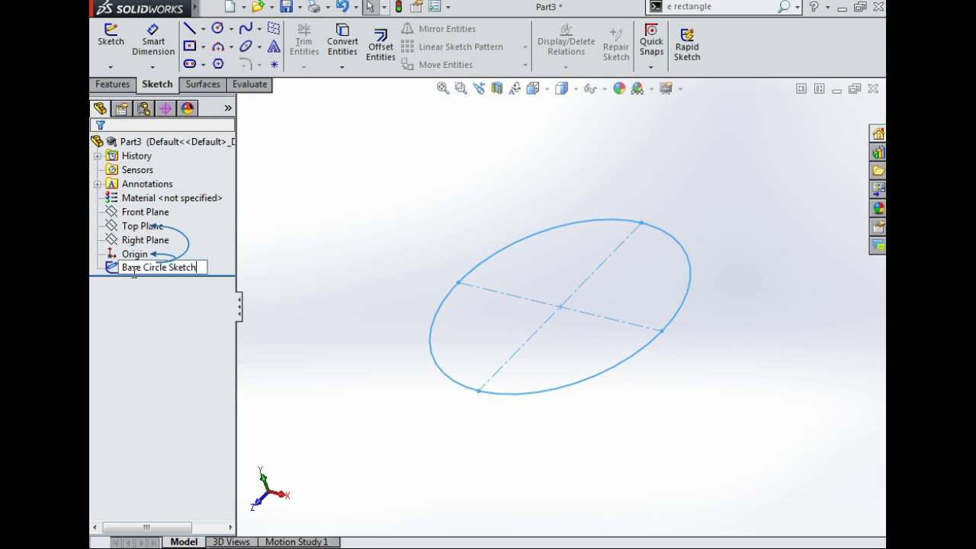
pyautogui.click(411, 225)
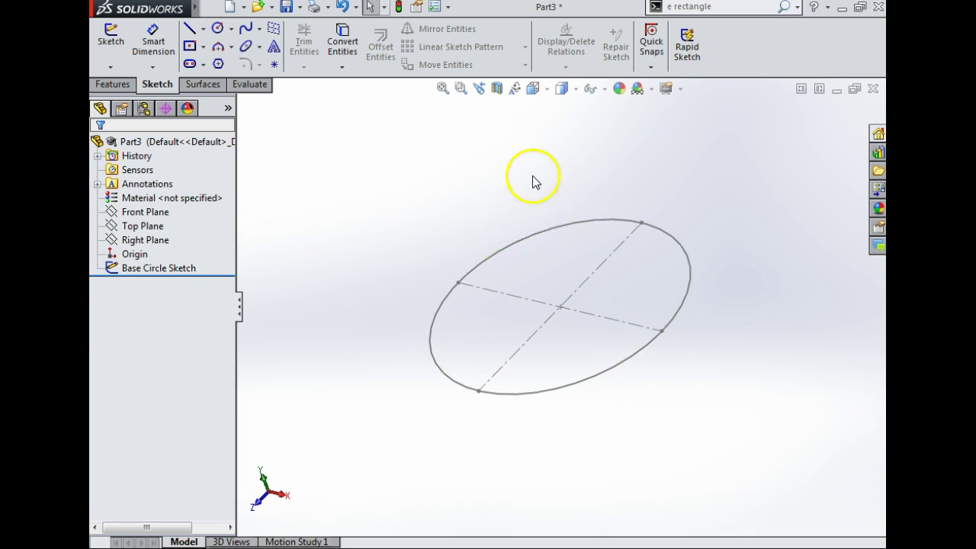
pyautogui.click(149, 228)
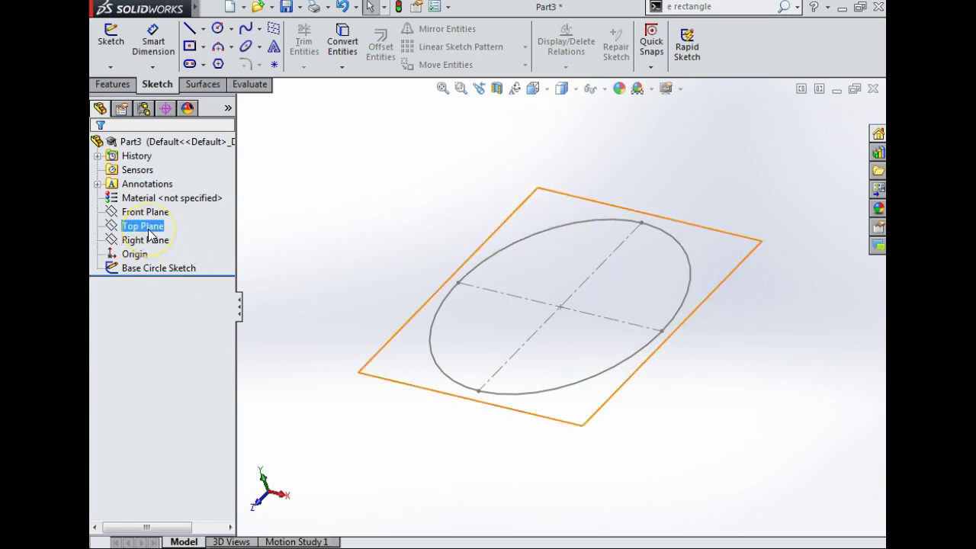
pyautogui.rightClick(133, 266)
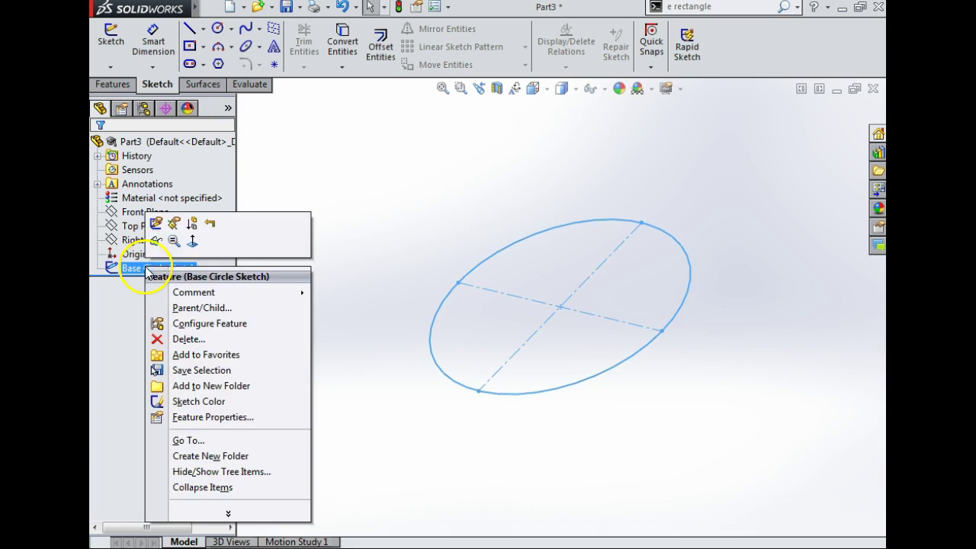
pyautogui.click(155, 223)
pyautogui.click(814, 112)
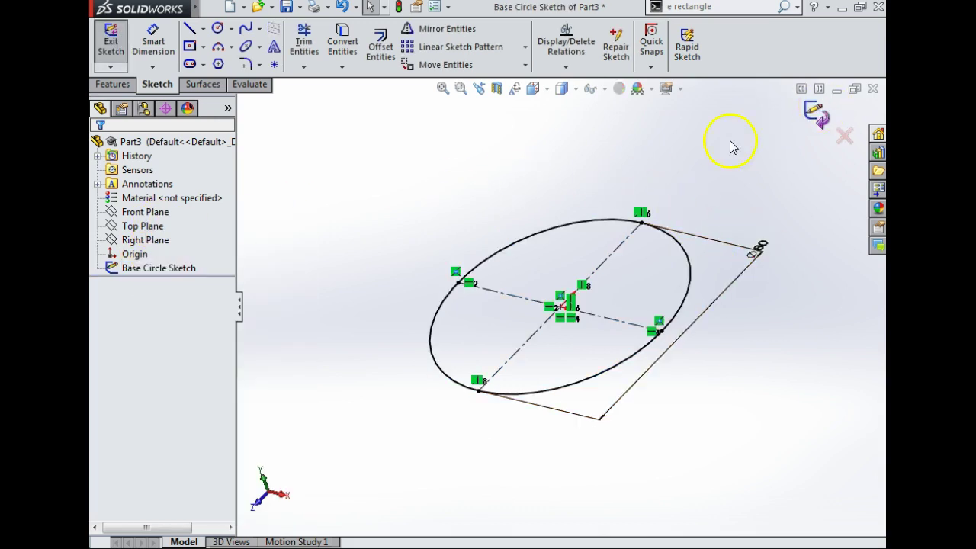
# Create a reference plane offset 70 mm from the Right Plane.
pyautogui.click(145, 239)
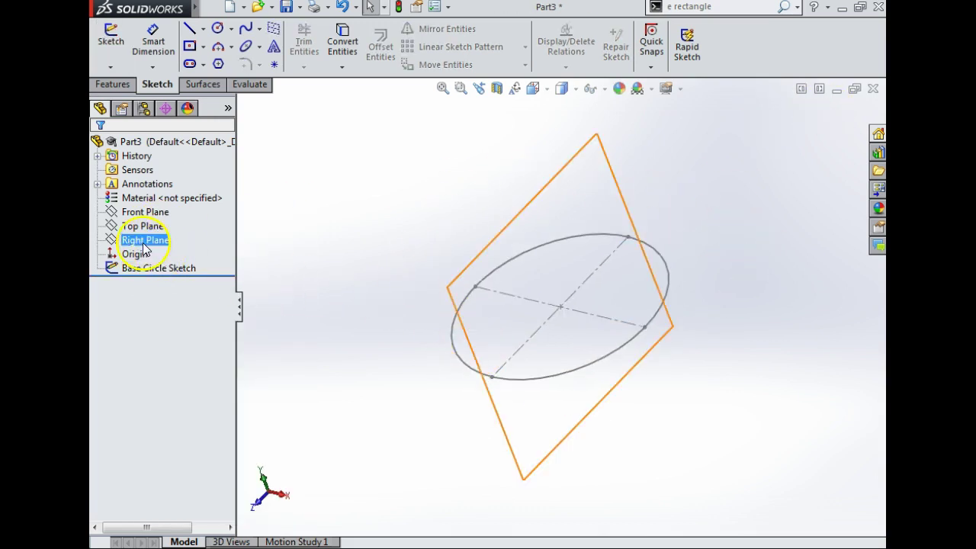
pyautogui.moveTo(407, 282); pyautogui.dragTo(458, 252, button='middle')
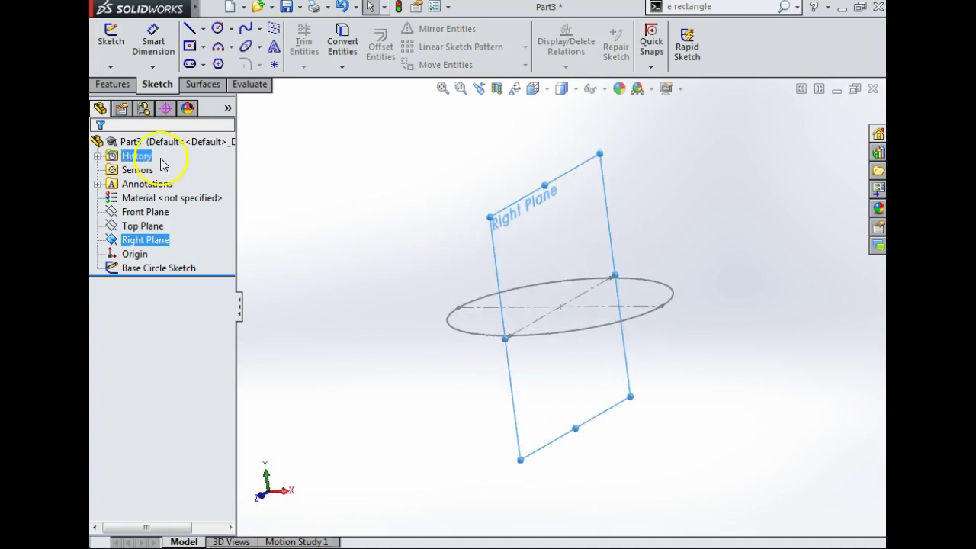
pyautogui.click(112, 84)
pyautogui.click(717, 47)
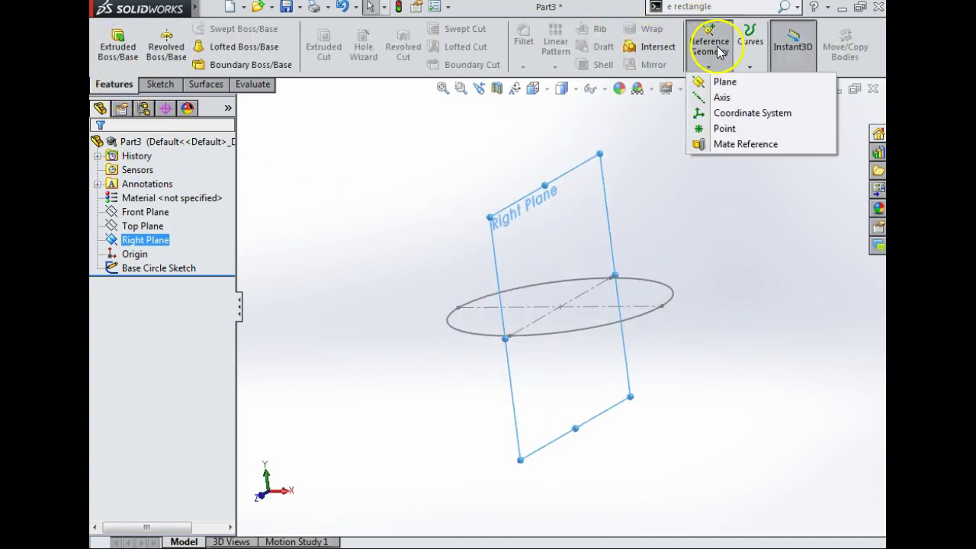
pyautogui.click(728, 83)
pyautogui.moveTo(681, 296); pyautogui.dragTo(690, 298, button='middle')
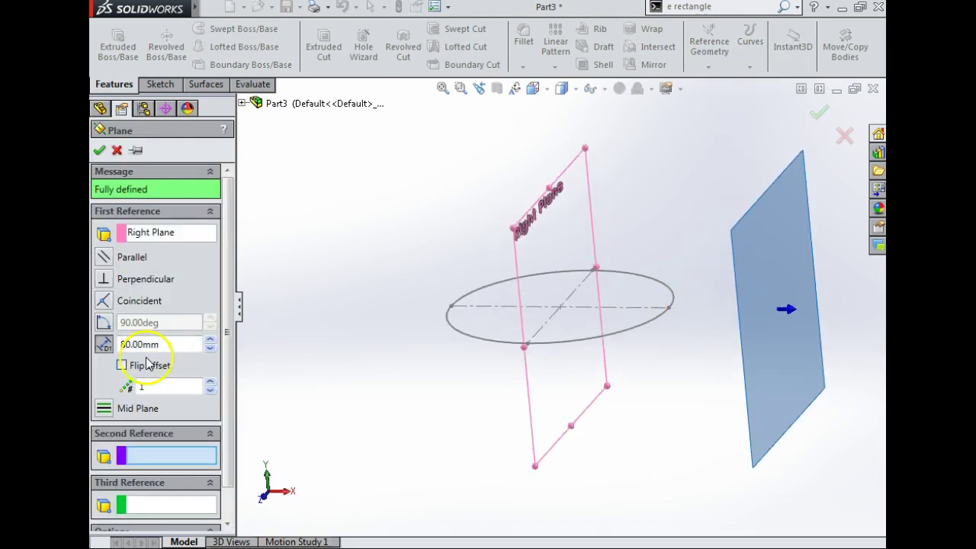
pyautogui.click(104, 344)
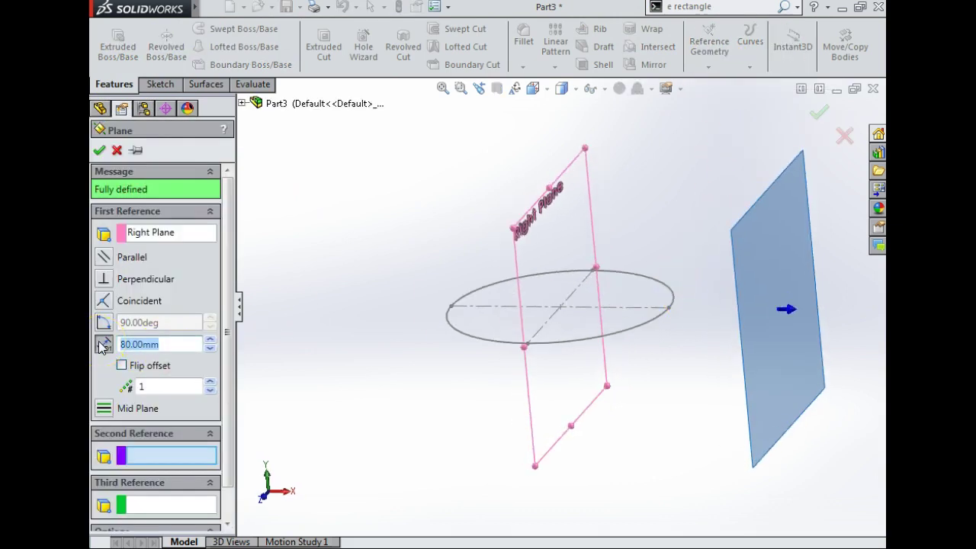
pyautogui.write('70')
pyautogui.press('Return')
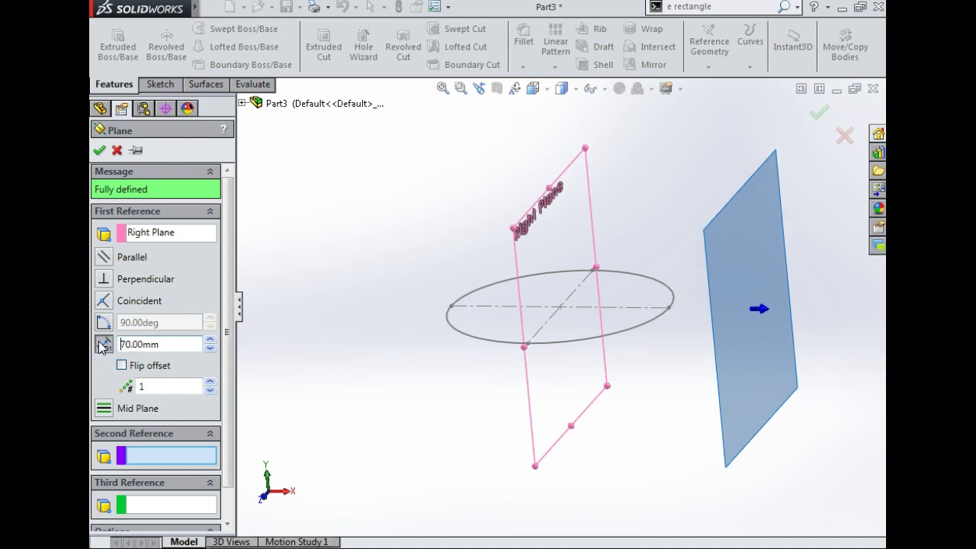
pyautogui.moveTo(527, 414); pyautogui.dragTo(562, 410, button='middle')
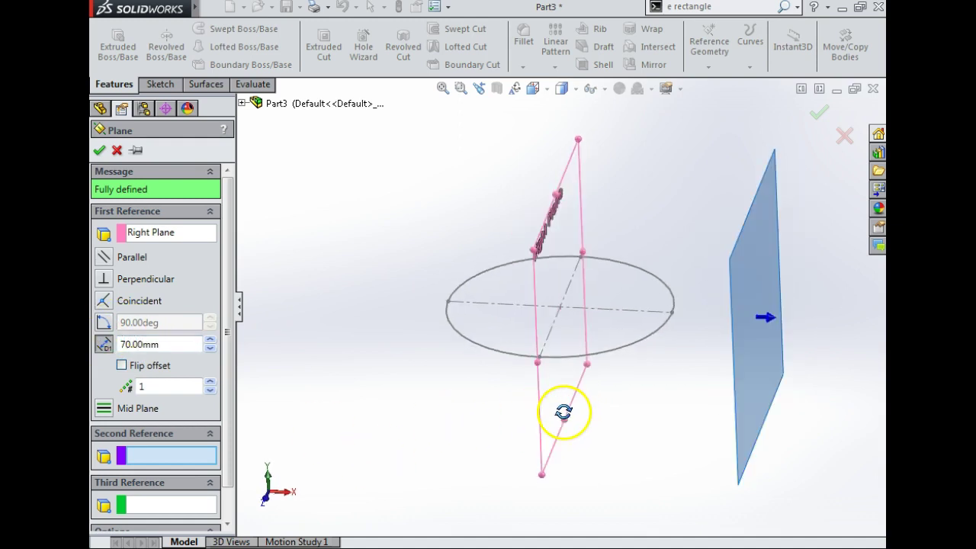
pyautogui.click(99, 151)
# Rename the new offset plane as Construction Plane A Right.
pyautogui.click(129, 281)
pyautogui.click(131, 282)
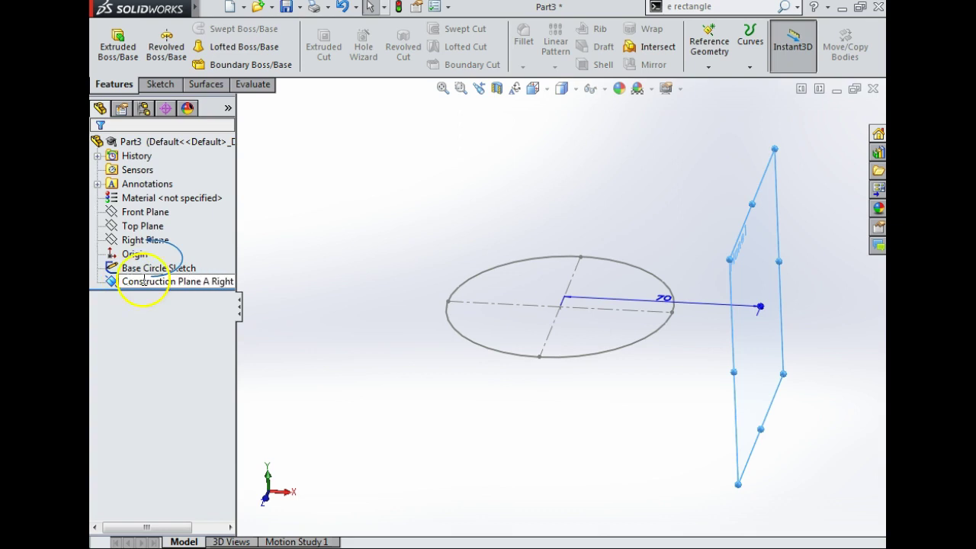
pyautogui.click(281, 244)
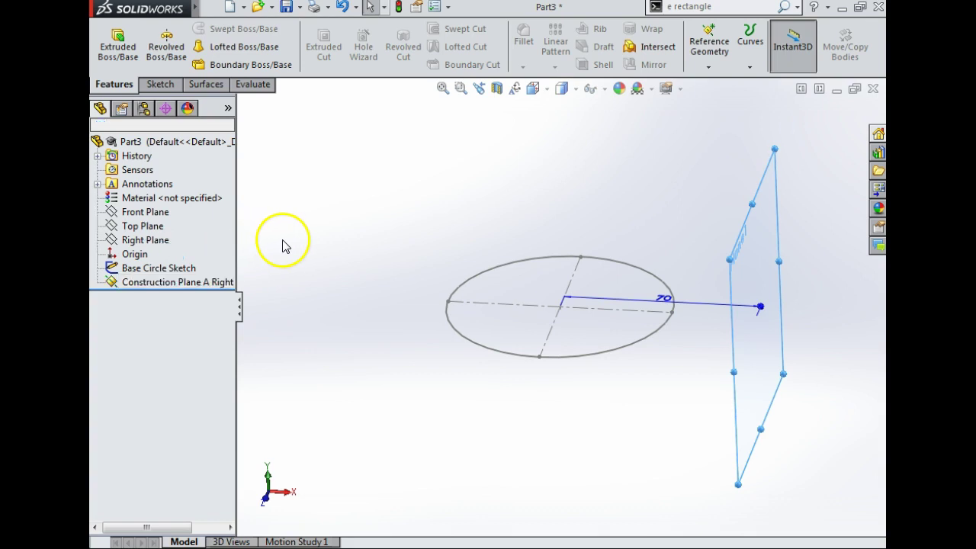
# Sketch a closed four-sided diamond outline from lines on Construction Plane A Right, above the base circle.
pyautogui.rightClick(755, 273)
pyautogui.click(772, 243)
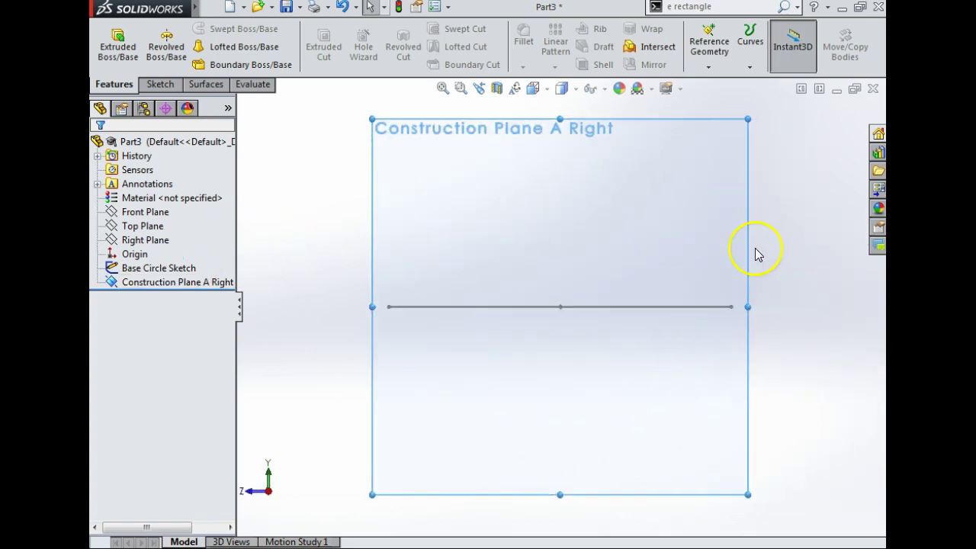
pyautogui.click(160, 84)
pyautogui.click(189, 28)
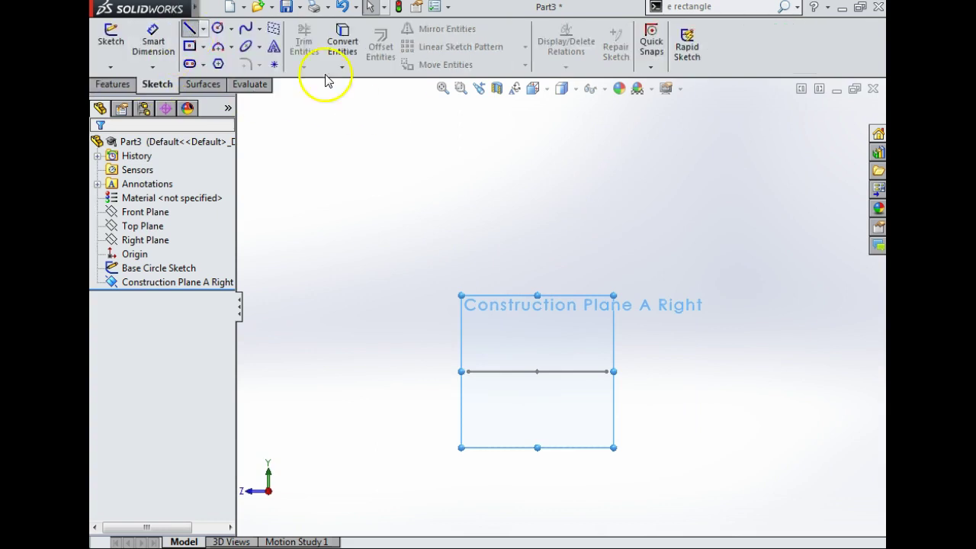
pyautogui.click(550, 221)
pyautogui.click(616, 164)
pyautogui.click(543, 122)
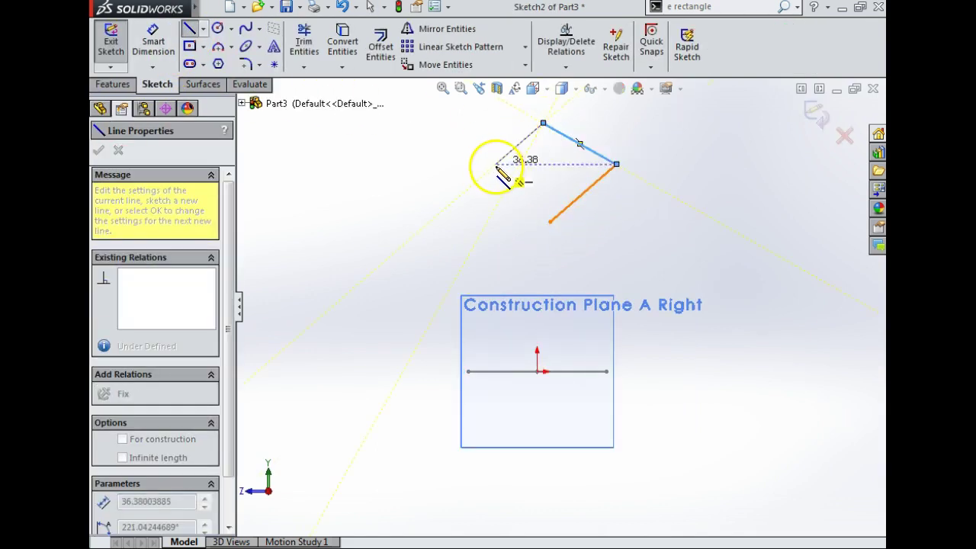
pyautogui.click(488, 172)
pyautogui.click(550, 221)
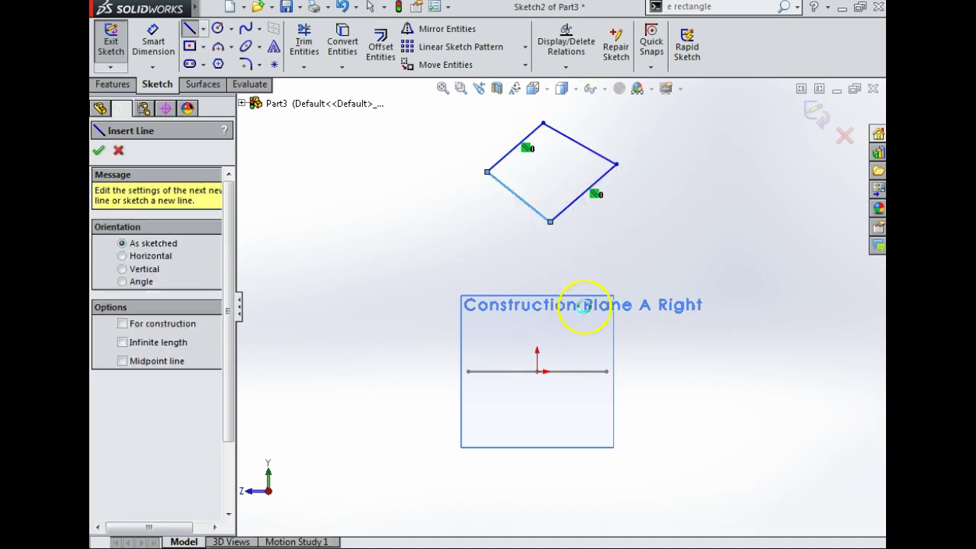
pyautogui.press('Escape')
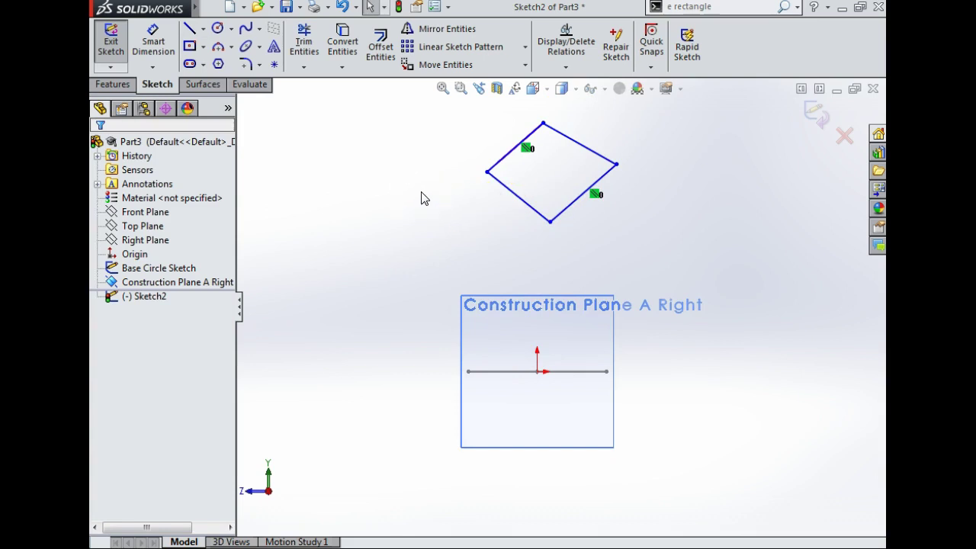
# Add a Vertical relation between the origin and the diamond's lower and upper corners.
pyautogui.click(537, 372)
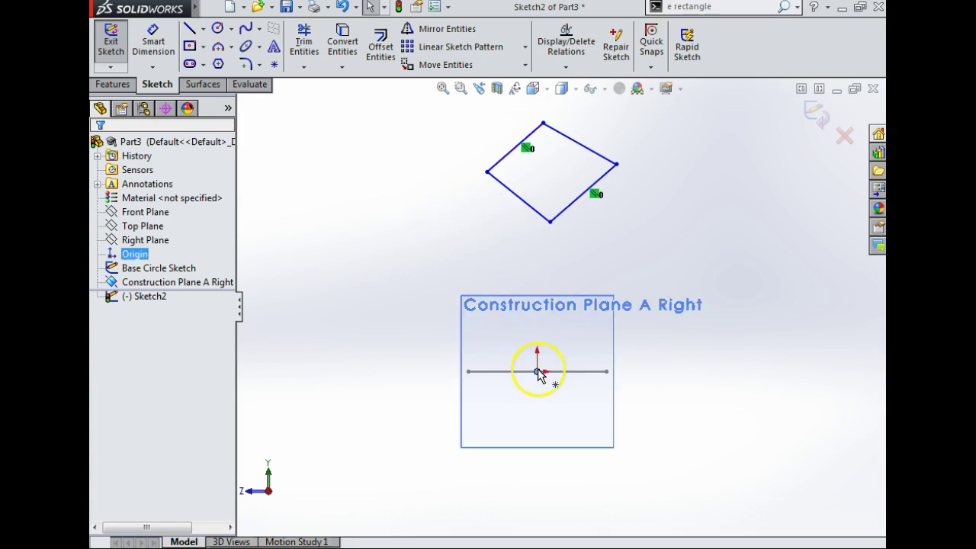
pyautogui.keyDown('ctrl'); pyautogui.click(550, 221); pyautogui.keyUp('ctrl')
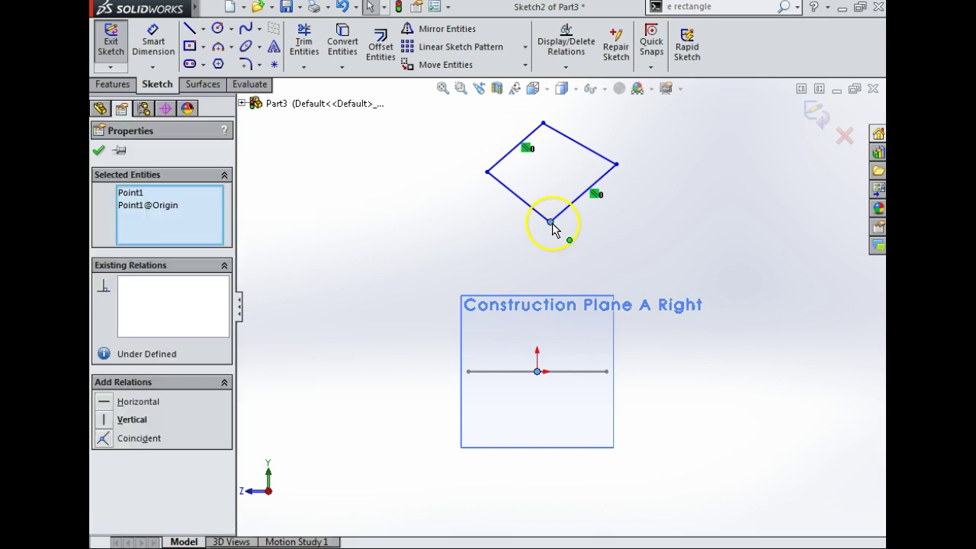
pyautogui.keyDown('ctrl'); pyautogui.click(544, 125); pyautogui.keyUp('ctrl')
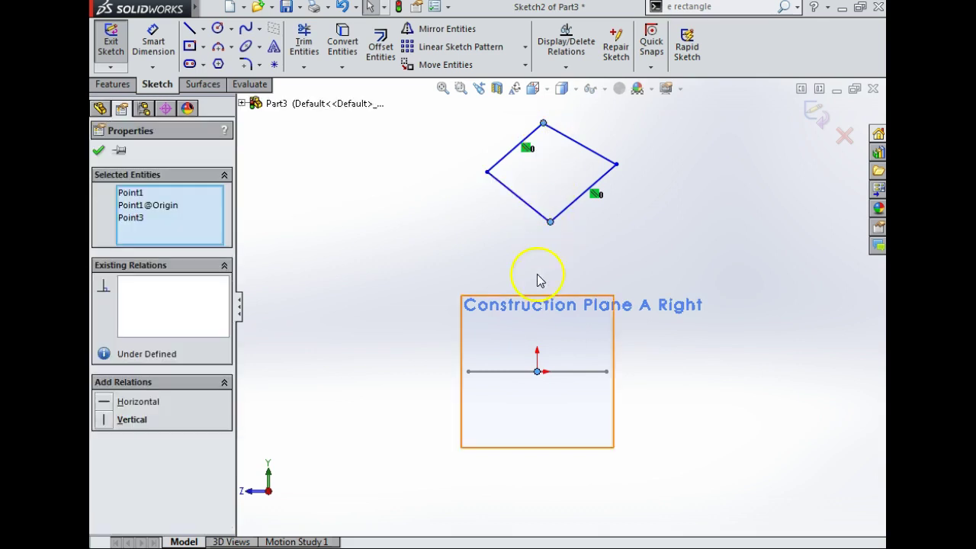
pyautogui.click(106, 423)
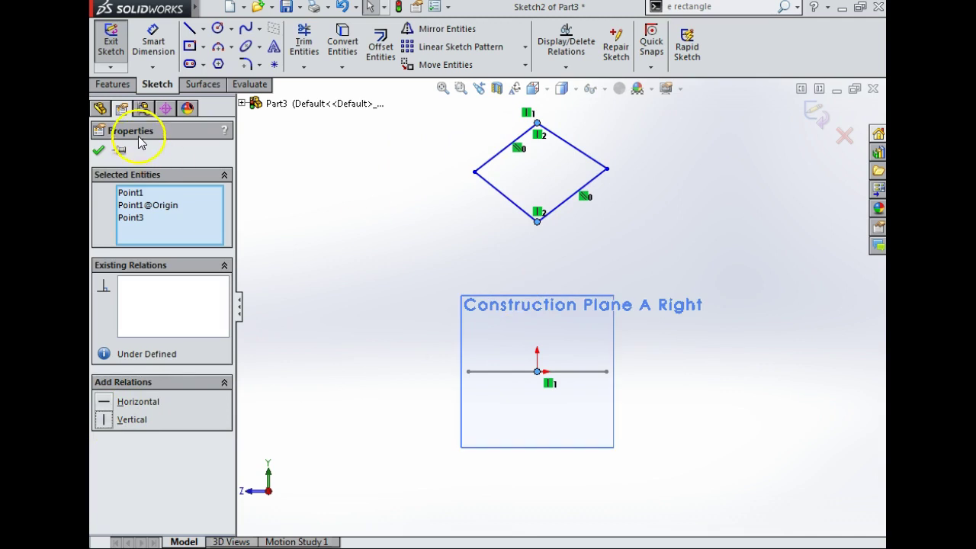
# Dimension the distance from the origin to the diamond's lower corner at 90 mm.
pyautogui.click(152, 48)
pyautogui.click(538, 221)
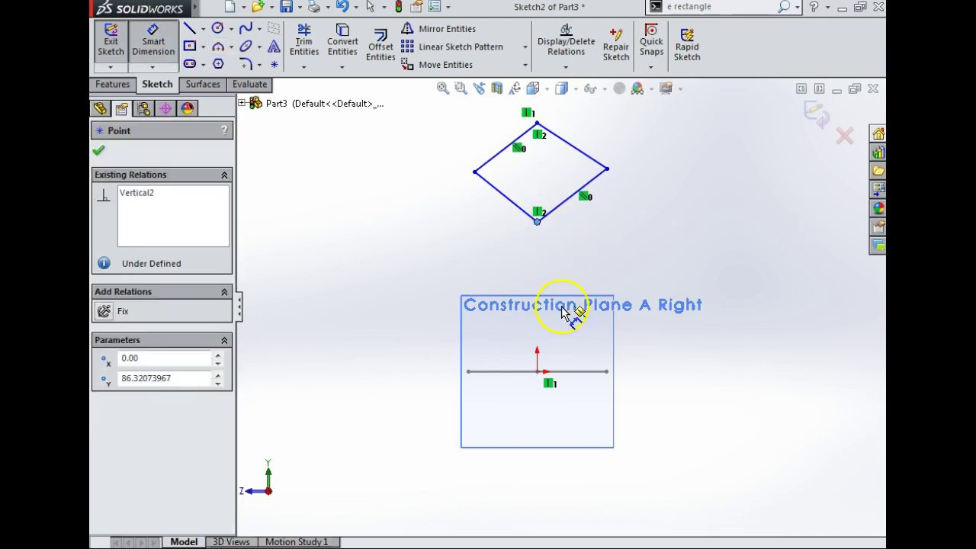
pyautogui.click(538, 371)
pyautogui.click(779, 328)
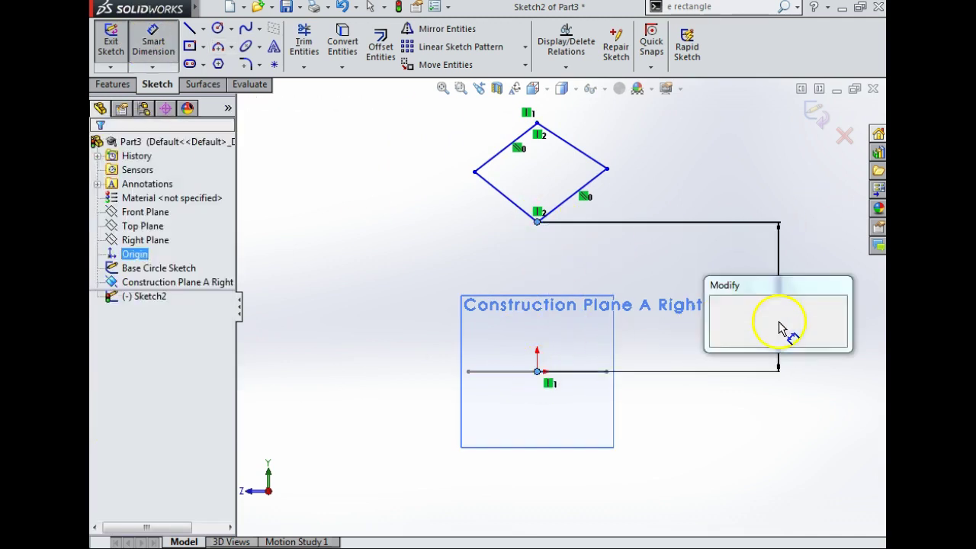
pyautogui.write('90')
pyautogui.press('Return')
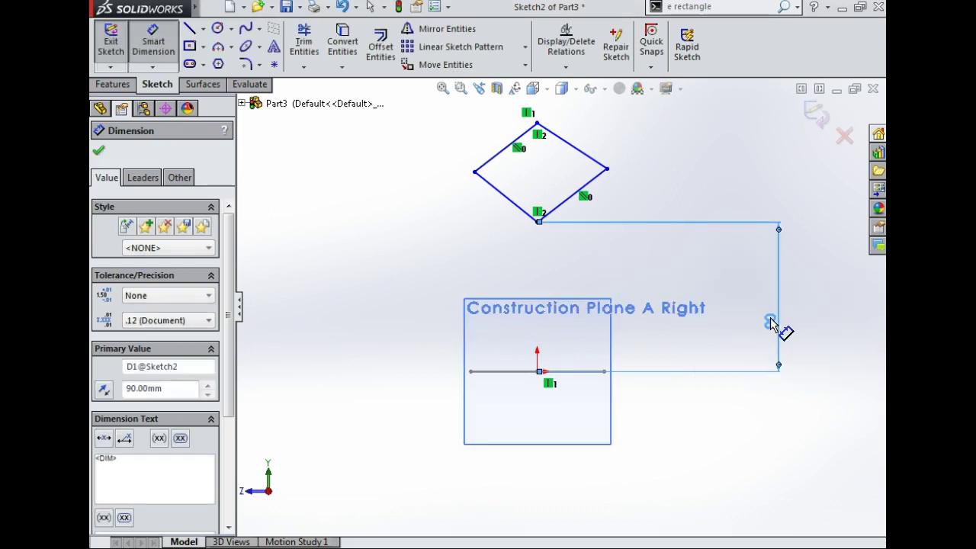
# Dimension the angle at the diamond's lower corner at 90 degrees.
pyautogui.click(583, 188)
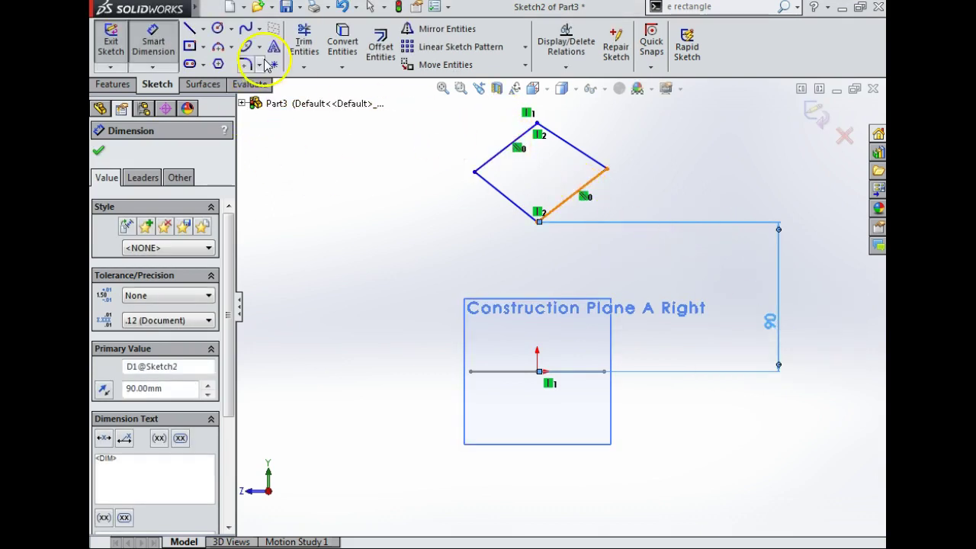
pyautogui.click(568, 210)
pyautogui.click(523, 209)
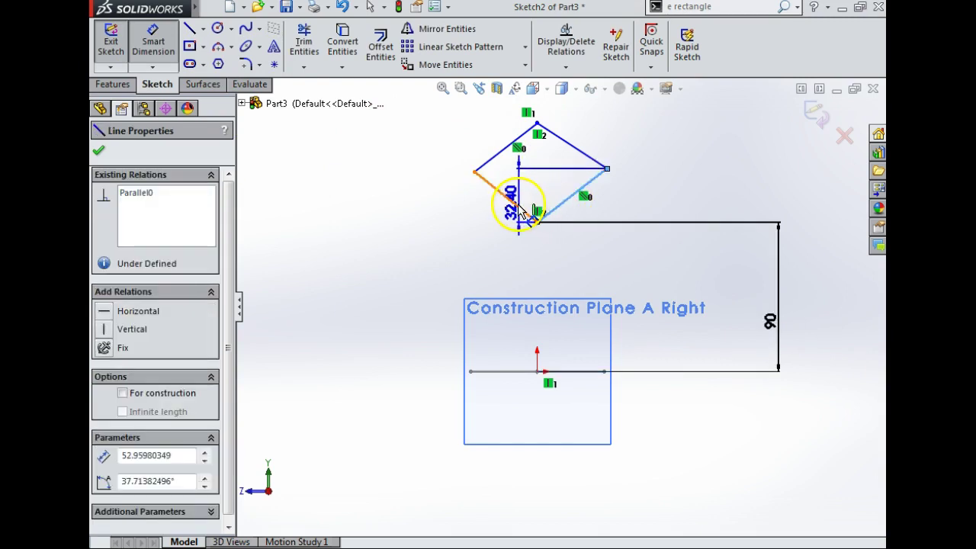
pyautogui.click(532, 191)
pyautogui.write('90')
pyautogui.press('Return')
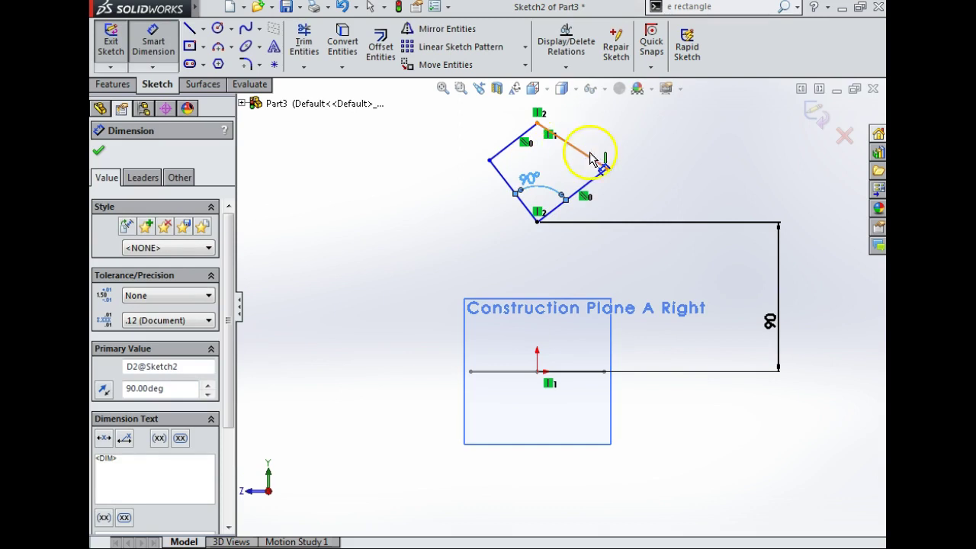
pyautogui.press('Escape')
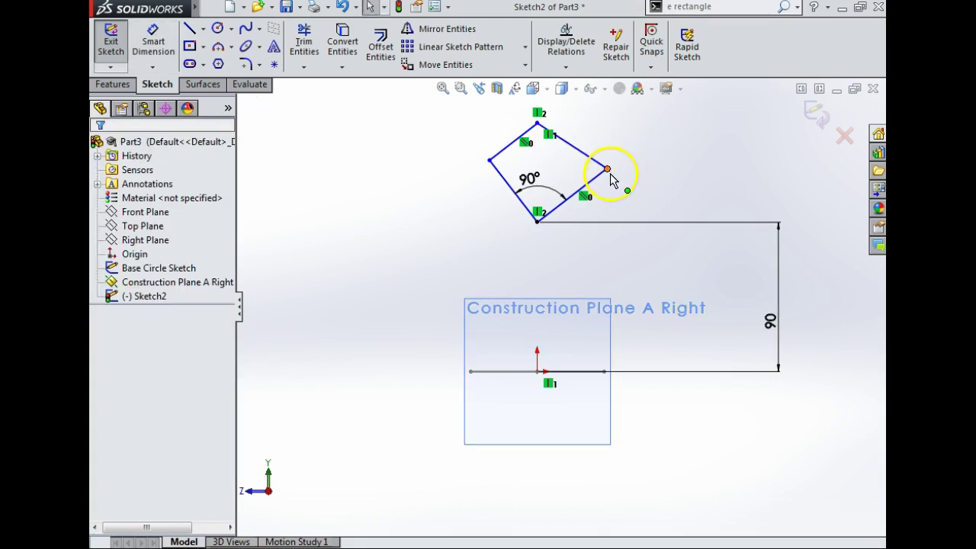
# Add a Horizontal relation between the diamond's two side corners.
pyautogui.click(609, 174)
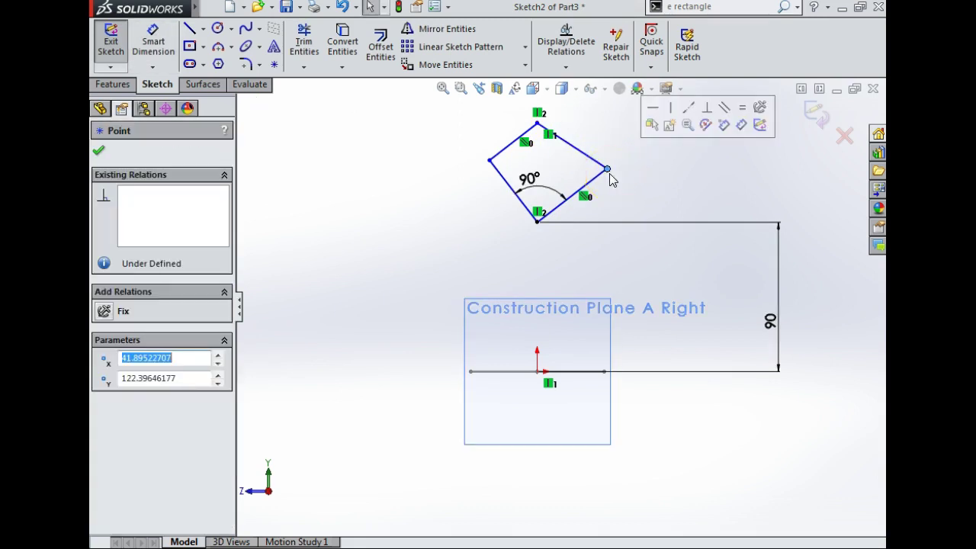
pyautogui.keyDown('ctrl'); pyautogui.click(489, 161); pyautogui.keyUp('ctrl')
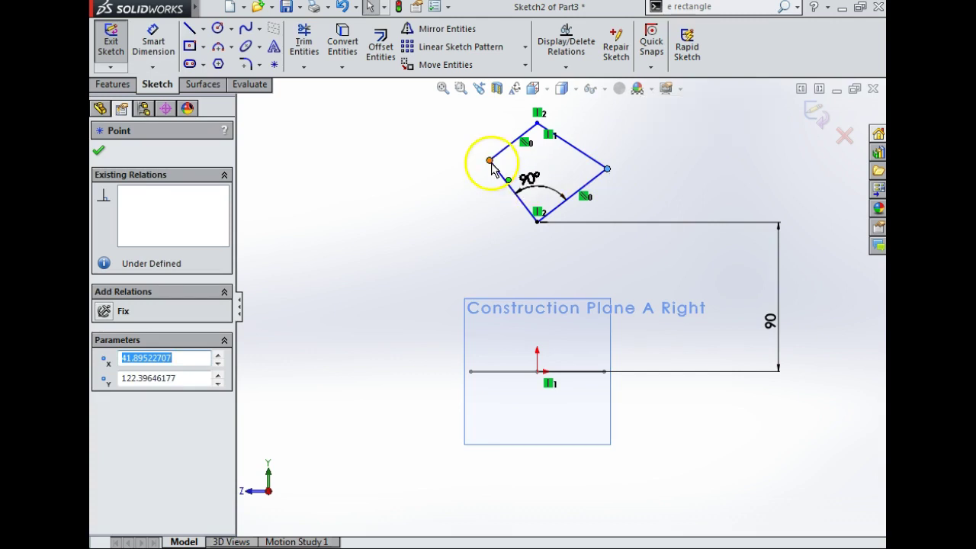
pyautogui.click(113, 460)
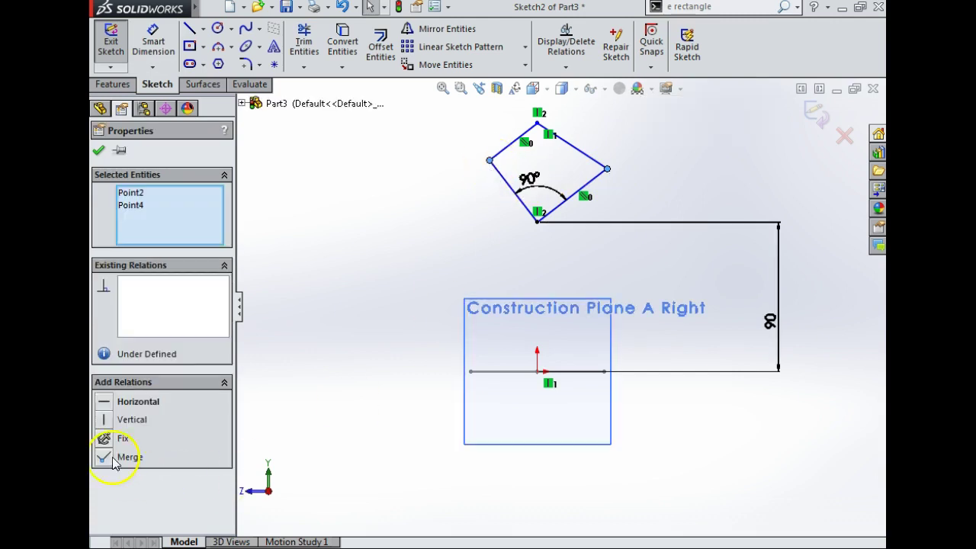
pyautogui.click(103, 404)
pyautogui.click(391, 276)
pyautogui.click(434, 122)
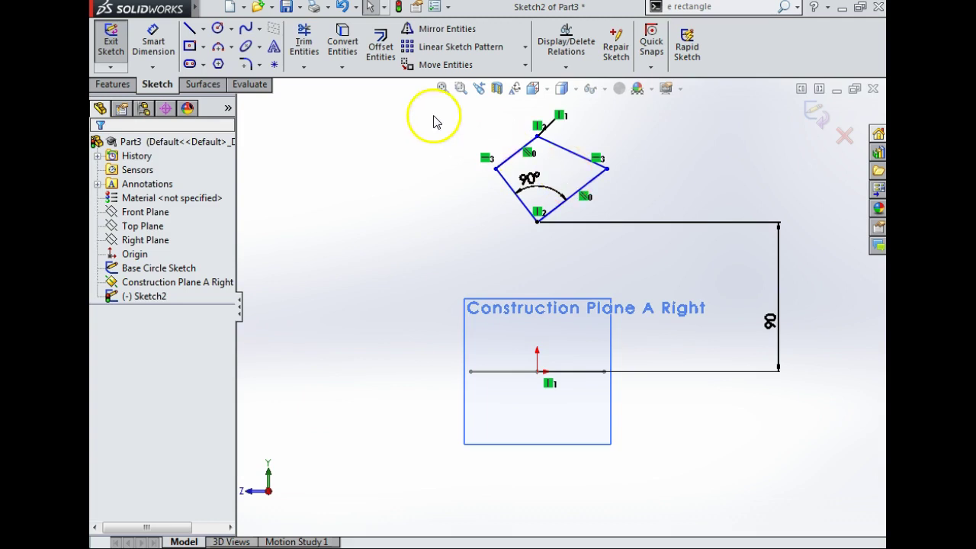
# Dimension the angle at the diamond's upper corner at 90 degrees.
pyautogui.click(153, 42)
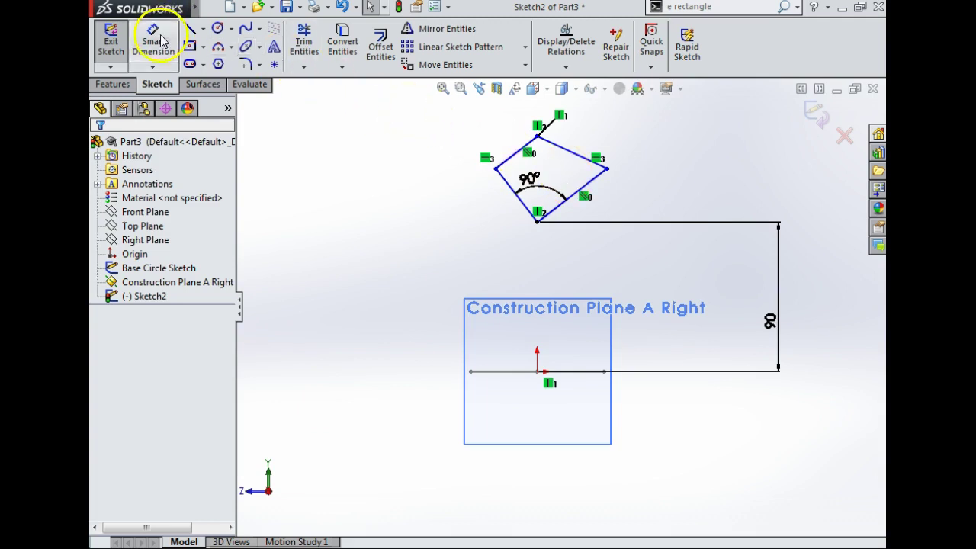
pyautogui.click(581, 156)
pyautogui.click(527, 143)
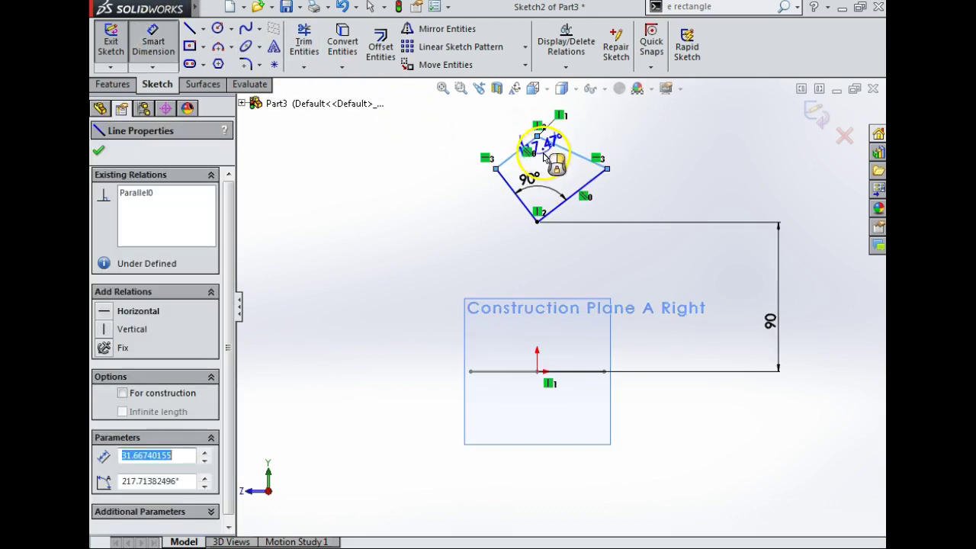
pyautogui.click(546, 162)
pyautogui.write('90')
pyautogui.press('Return')
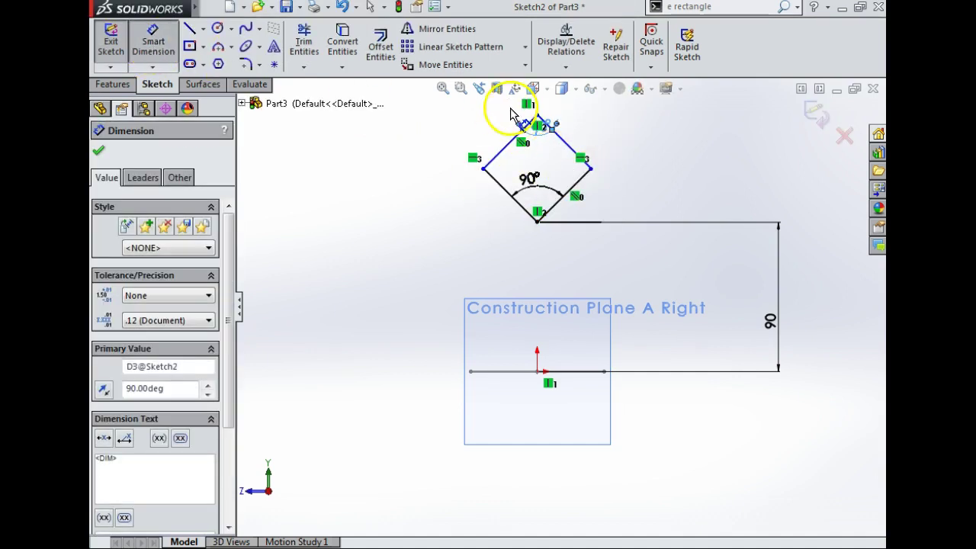
# Dimension the distance between the diamond's two side corners at 66 mm and exit the sketch.
pyautogui.click(484, 169)
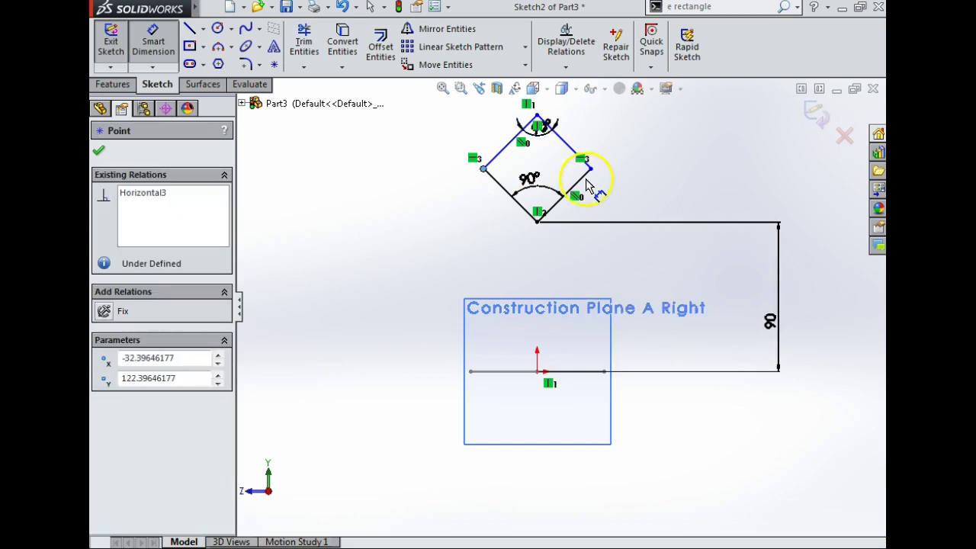
pyautogui.click(591, 168)
pyautogui.click(543, 278)
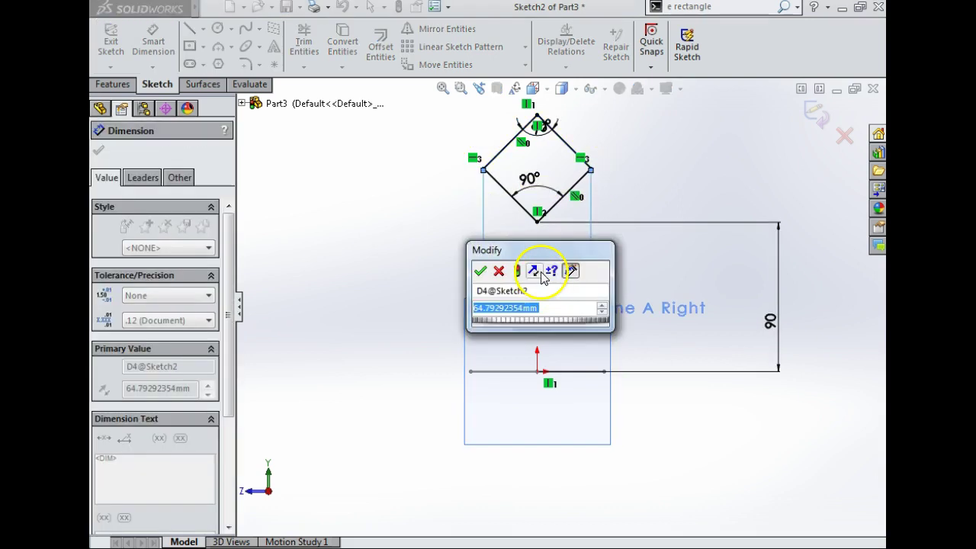
pyautogui.press('Return')
pyautogui.moveTo(544, 277)
pyautogui.mouseDown(button='middle')
pyautogui.moveTo(562, 257)
pyautogui.moveTo(676, 282)
pyautogui.moveTo(631, 312)
pyautogui.moveTo(645, 343)
pyautogui.moveTo(617, 263)
pyautogui.mouseUp(button='middle')
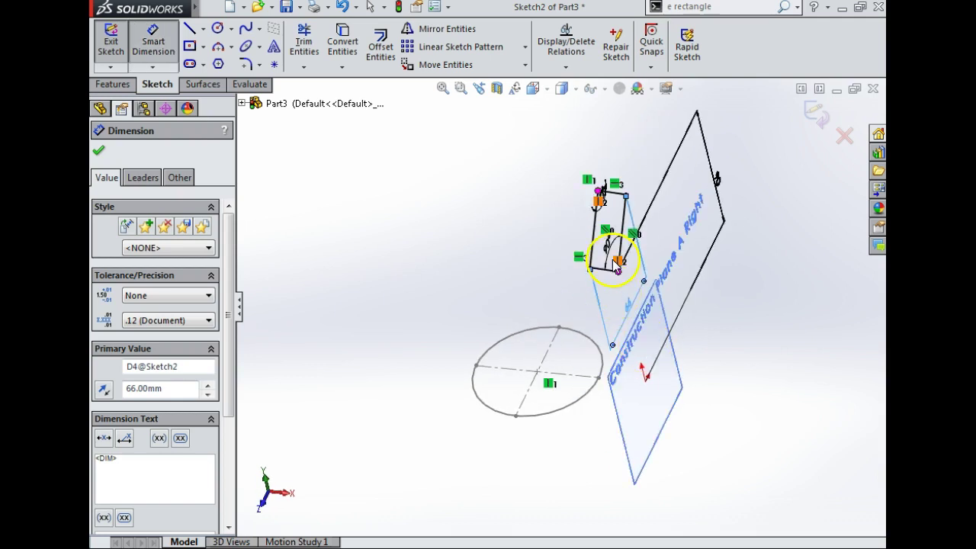
pyautogui.click(818, 117)
# Rename the diamond's sketch as Side Rotated Square Sketch.
pyautogui.click(134, 297)
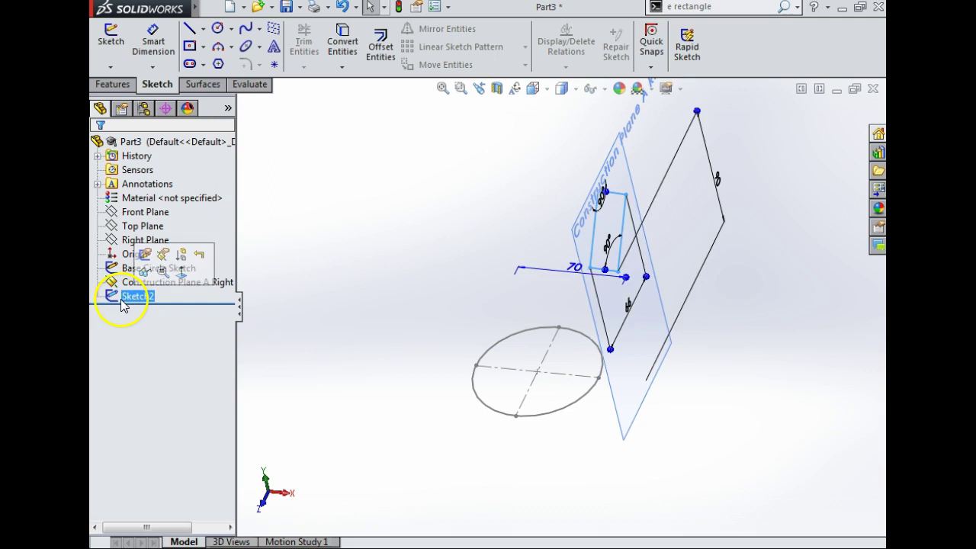
pyautogui.click(135, 298)
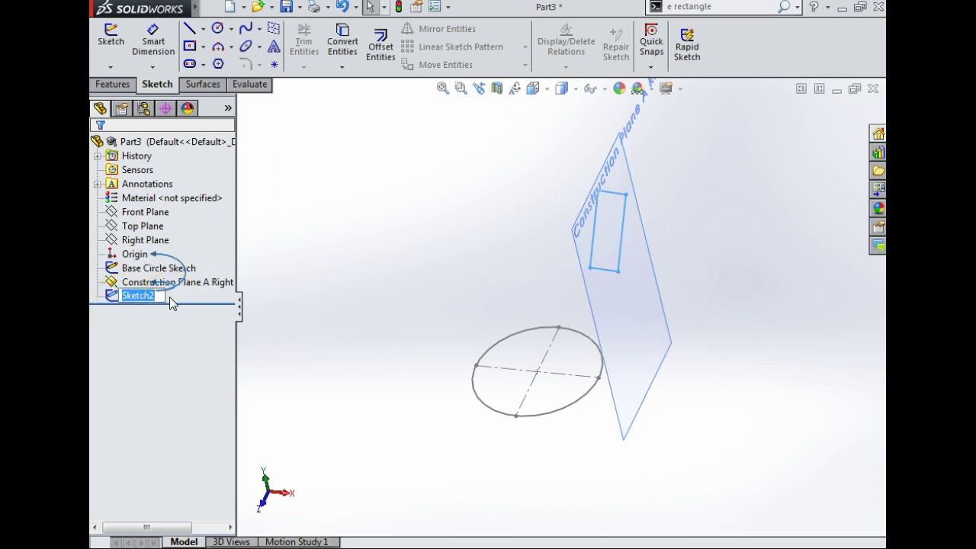
pyautogui.write('Side Rotated Square')
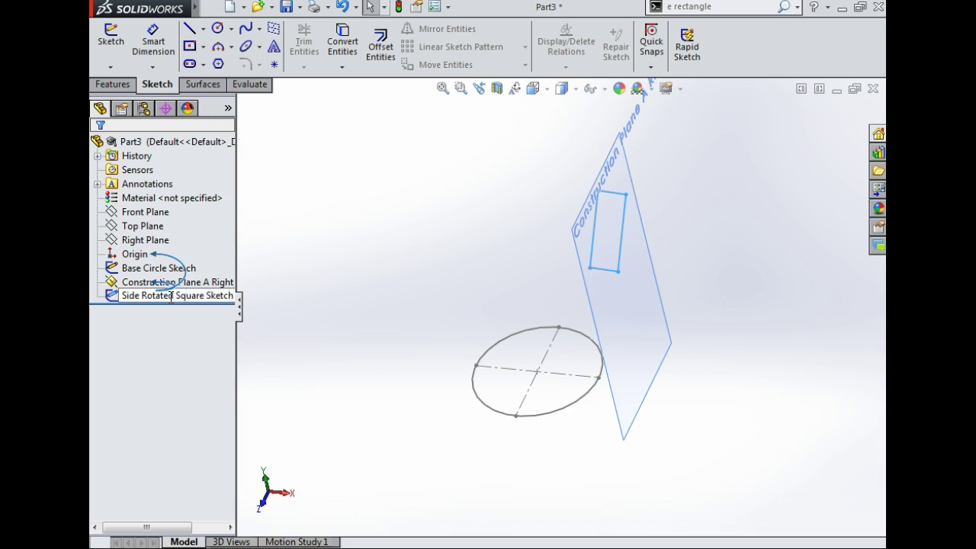
pyautogui.click(347, 257)
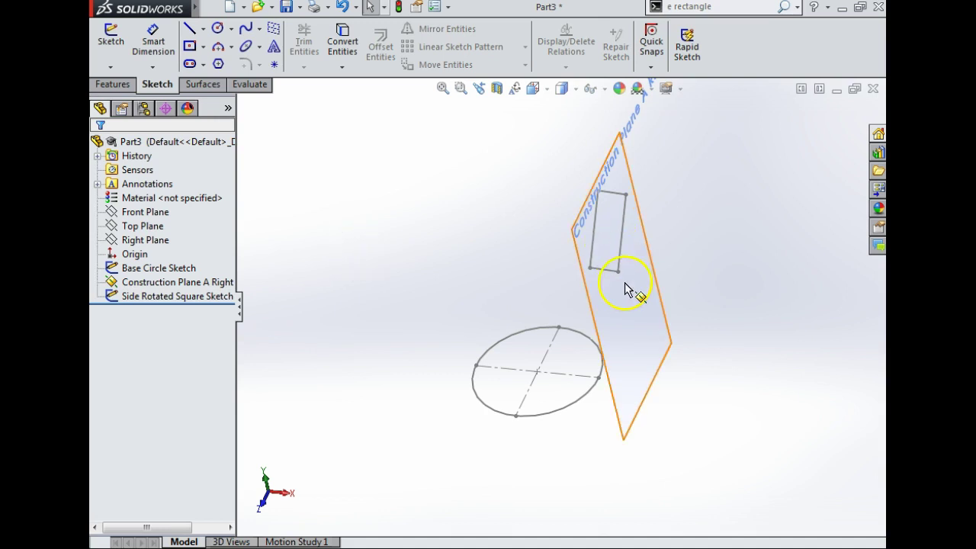
# Hide Construction Plane A Right.
pyautogui.click(646, 318)
pyautogui.rightClick(645, 316)
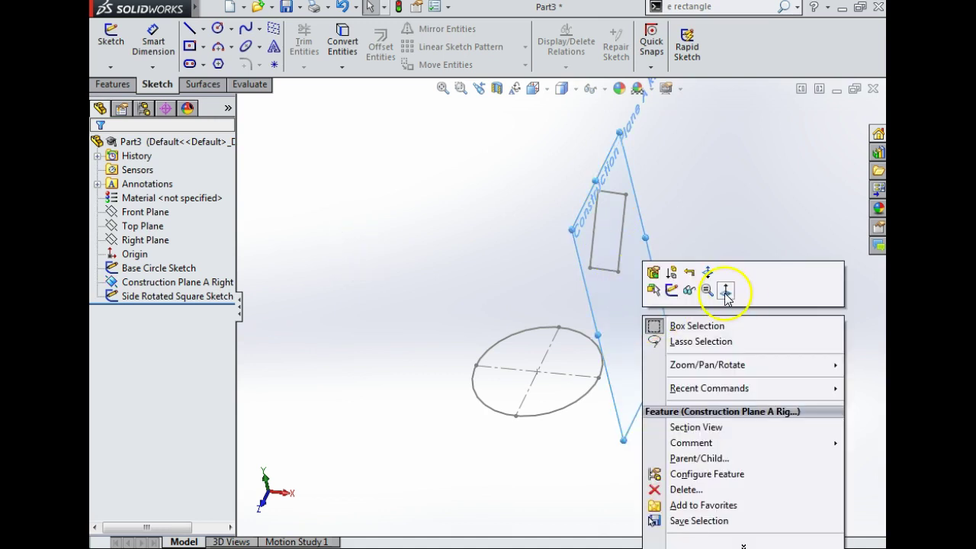
pyautogui.click(725, 297)
pyautogui.rightClick(631, 294)
pyautogui.click(689, 273)
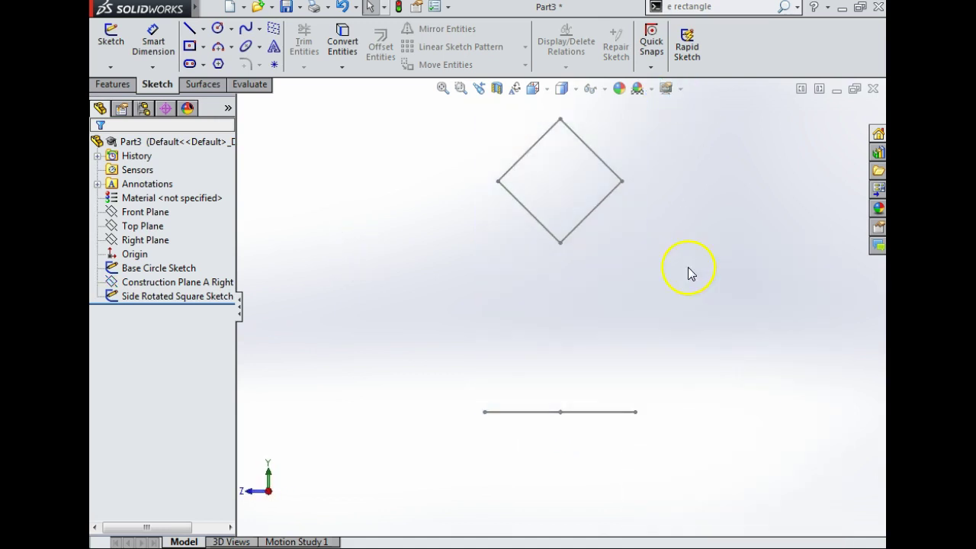
# Sketch a four-point spline on the Front Plane from the base circle's right end up to just below the diamond's lower corner.
pyautogui.moveTo(725, 302); pyautogui.dragTo(685, 326, button='middle')
pyautogui.moveTo(665, 351); pyautogui.dragTo(602, 311, button='middle')
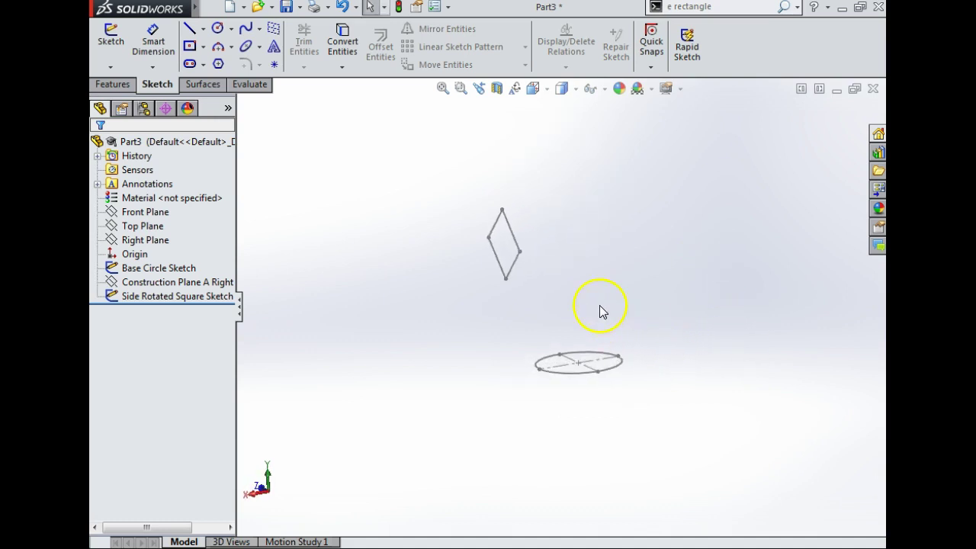
pyautogui.click(145, 211)
pyautogui.moveTo(379, 258); pyautogui.dragTo(595, 246, button='middle')
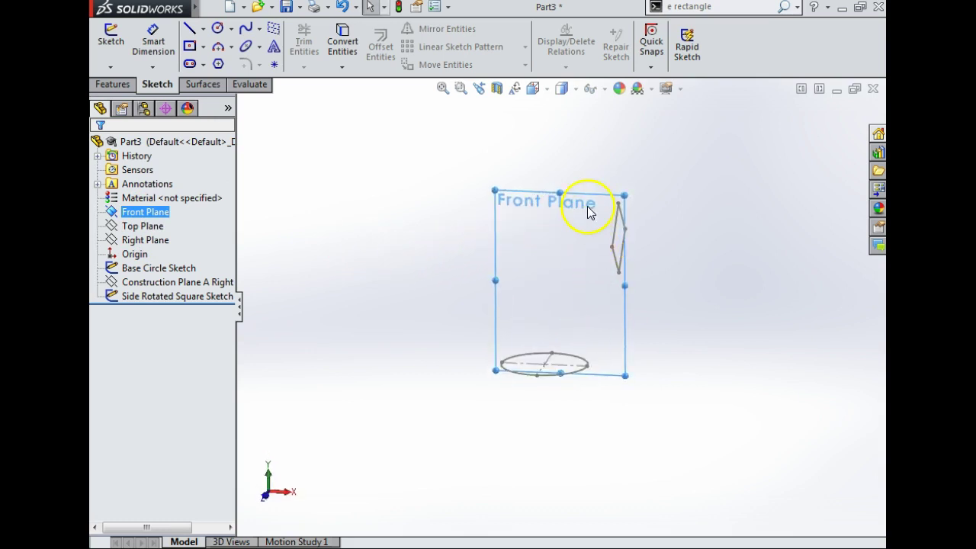
pyautogui.rightClick(588, 212)
pyautogui.click(677, 188)
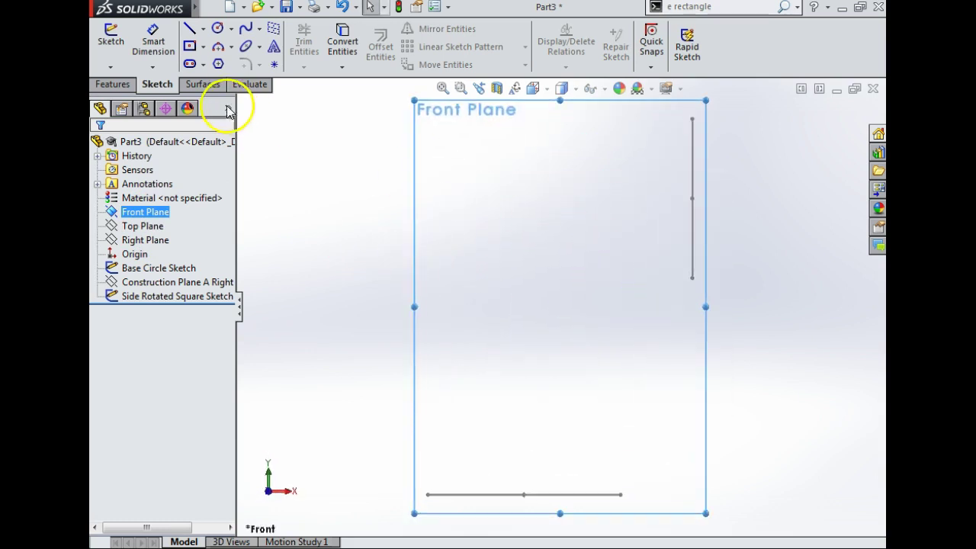
pyautogui.click(247, 29)
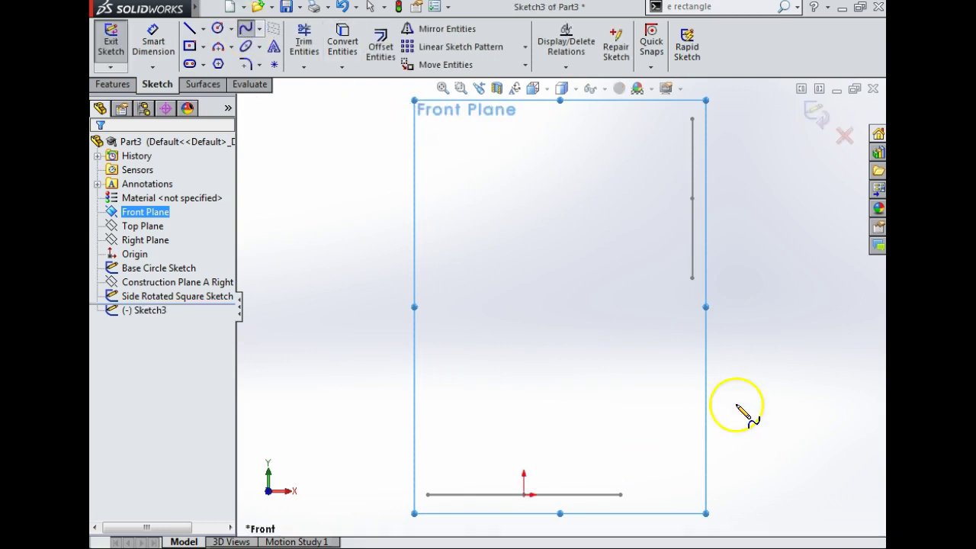
pyautogui.click(621, 494)
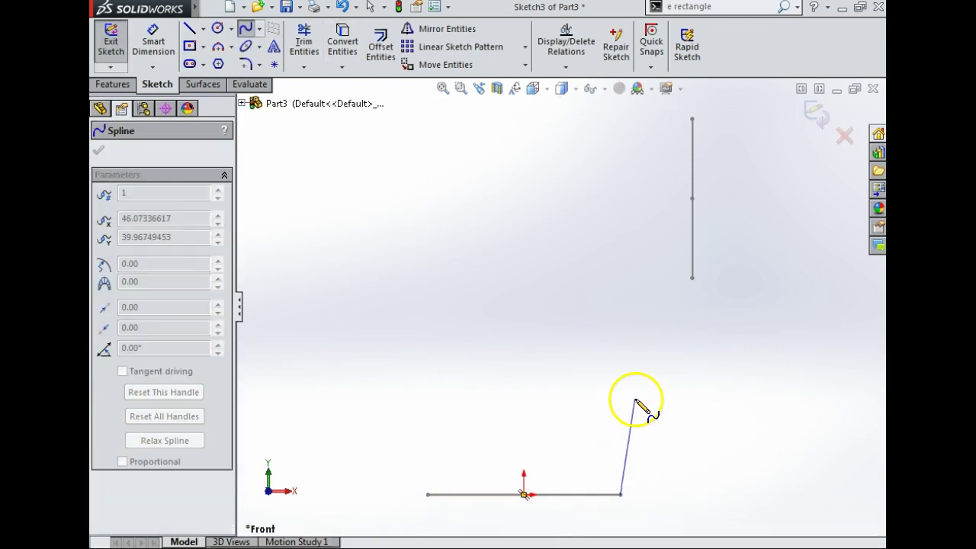
pyautogui.click(635, 397)
pyautogui.click(668, 311)
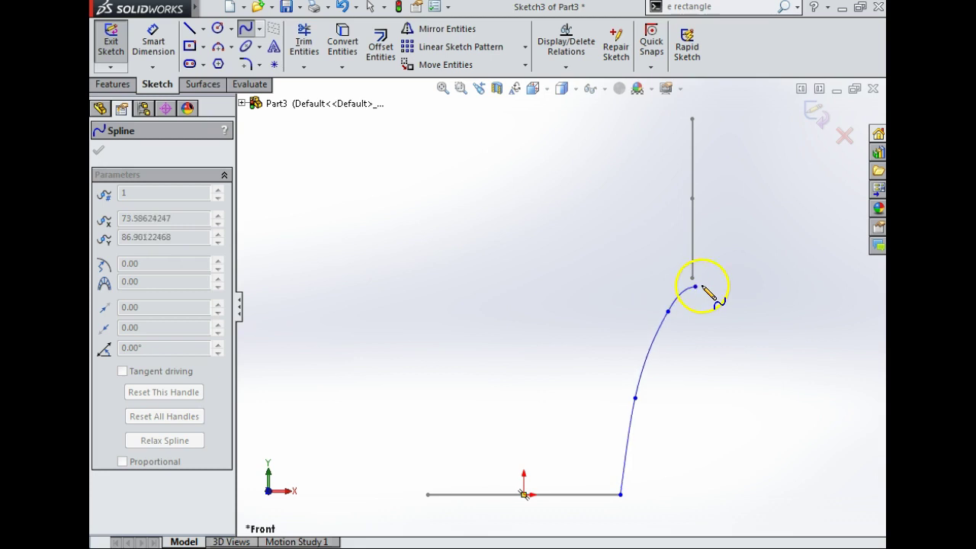
pyautogui.doubleClick(694, 288)
# Make the spline's upper endpoint coincident with the diamond's lower corner.
pyautogui.moveTo(697, 314); pyautogui.dragTo(694, 329, button='middle')
pyautogui.scroll(-3, 736, 280)
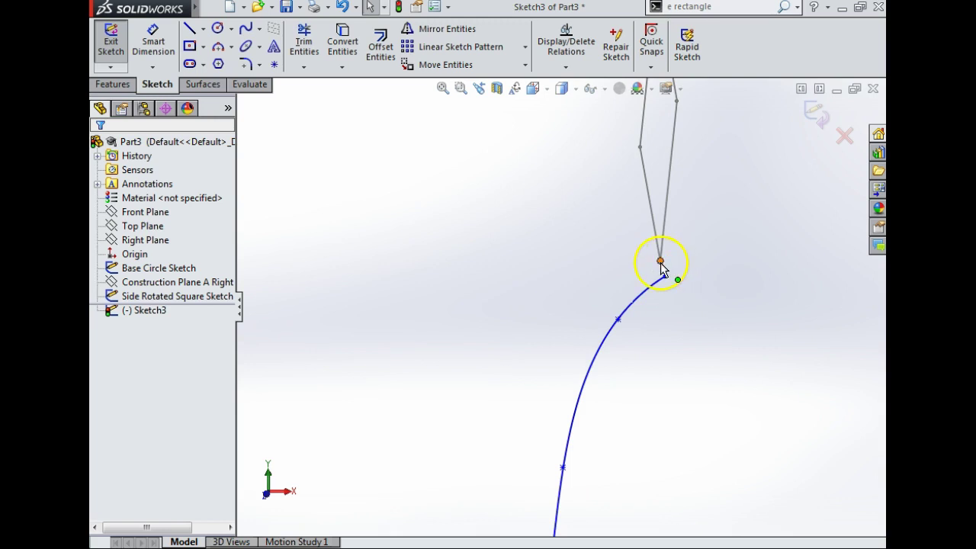
pyautogui.click(661, 263)
pyautogui.keyDown('ctrl'); pyautogui.click(665, 277); pyautogui.keyUp('ctrl')
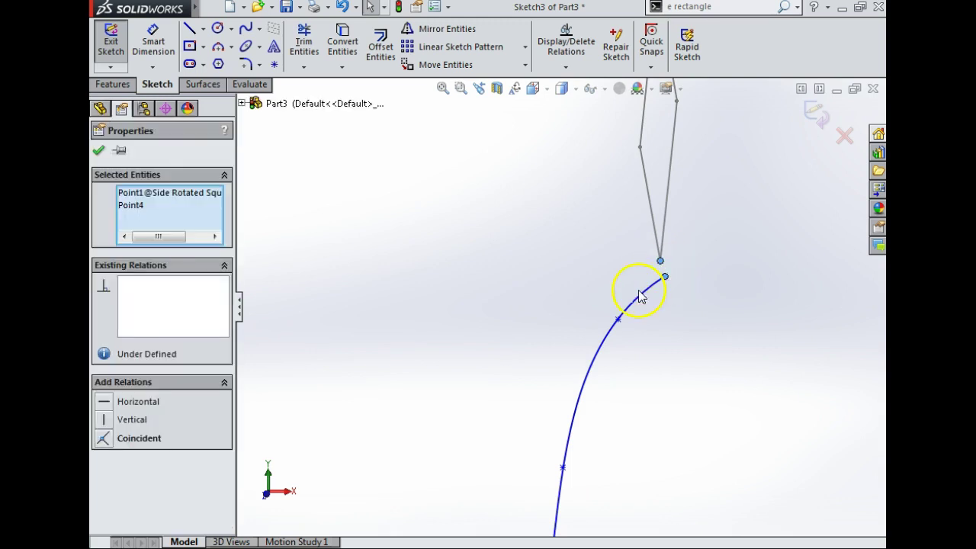
pyautogui.click(104, 438)
pyautogui.click(739, 388)
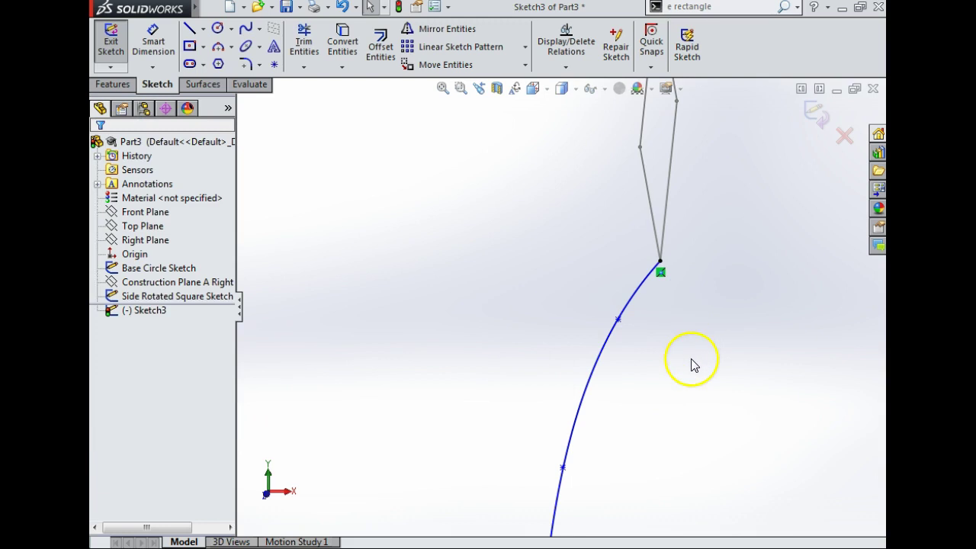
# Add a Pierce relation between the spline's lower endpoint and the base circle.
pyautogui.scroll(3, 692, 364)
pyautogui.scroll(-4, 562, 442)
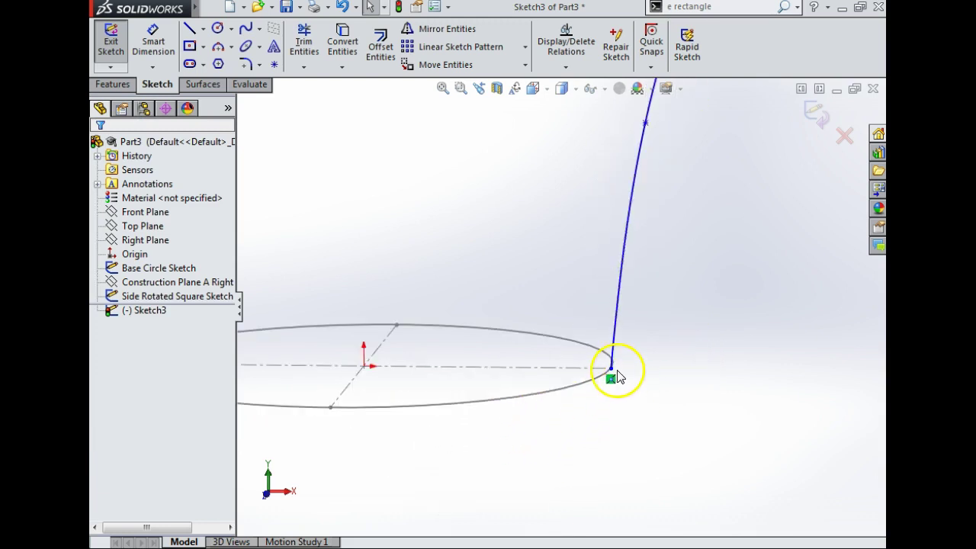
pyautogui.click(612, 369)
pyautogui.keyDown('ctrl'); pyautogui.click(607, 379); pyautogui.keyUp('ctrl')
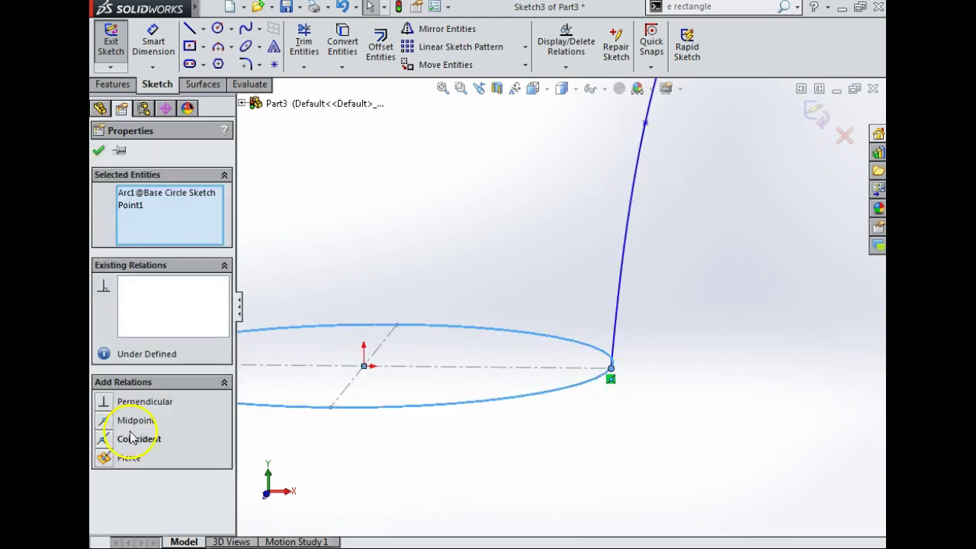
pyautogui.click(586, 450)
pyautogui.scroll(3, 693, 432)
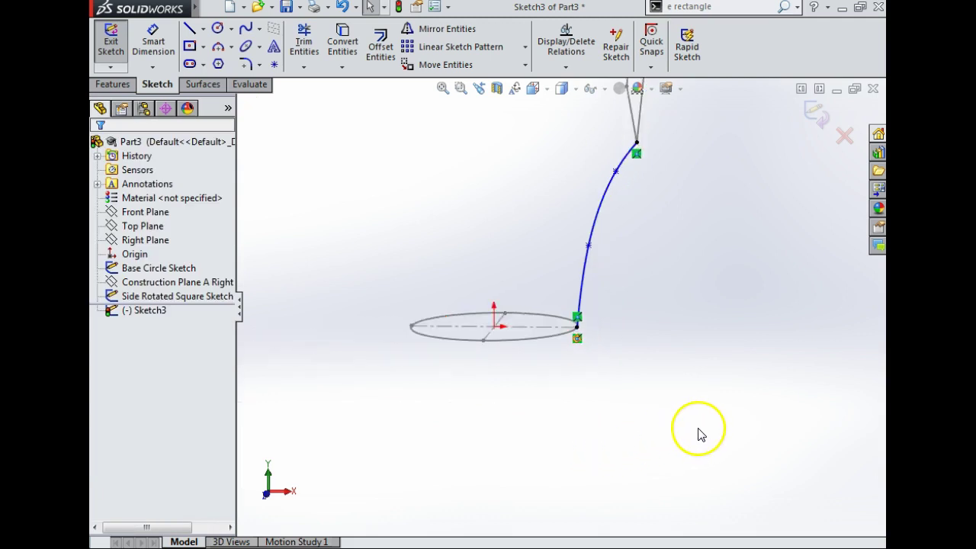
# Dimension the vertical distance from the origin to the spline's lower intermediate point at 40 mm.
pyautogui.click(532, 89)
pyautogui.click(612, 127)
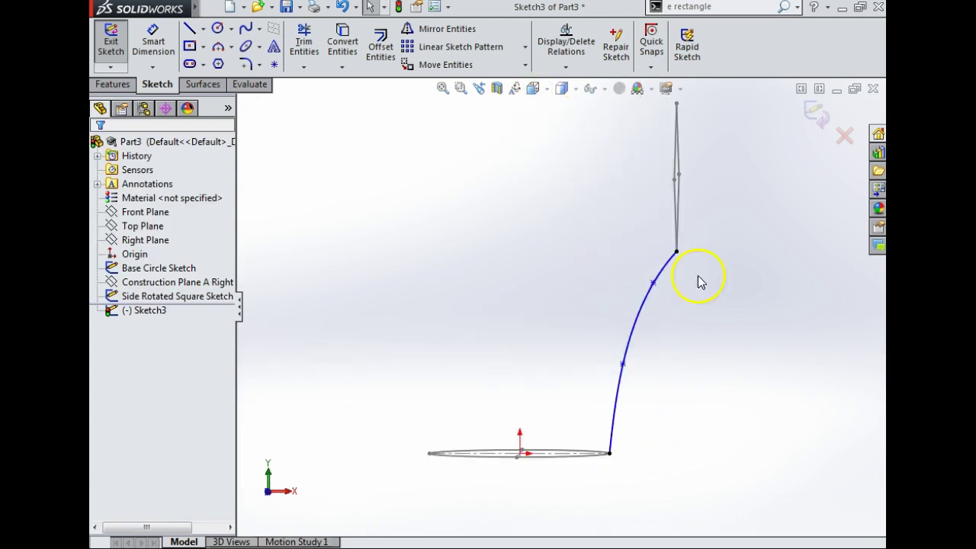
pyautogui.click(154, 46)
pyautogui.click(635, 398)
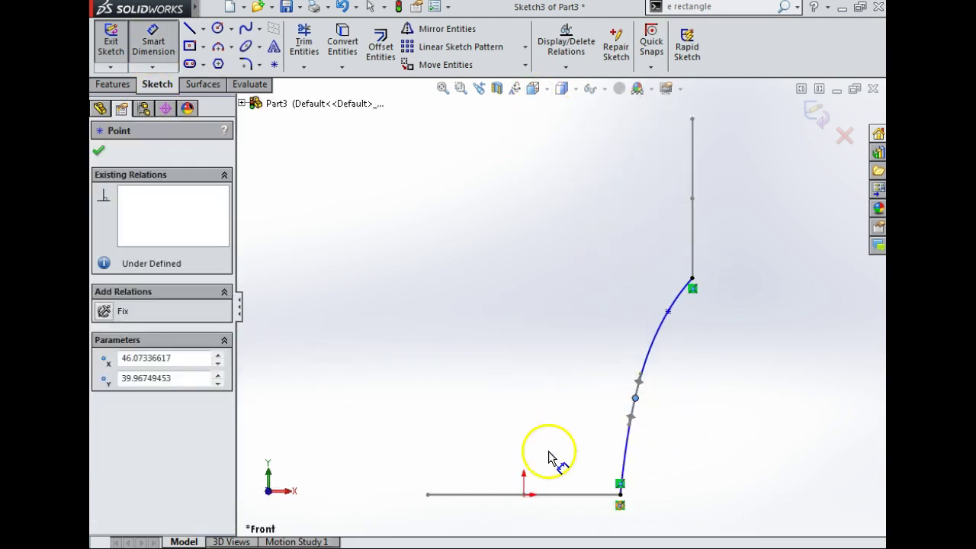
pyautogui.click(523, 494)
pyautogui.click(743, 450)
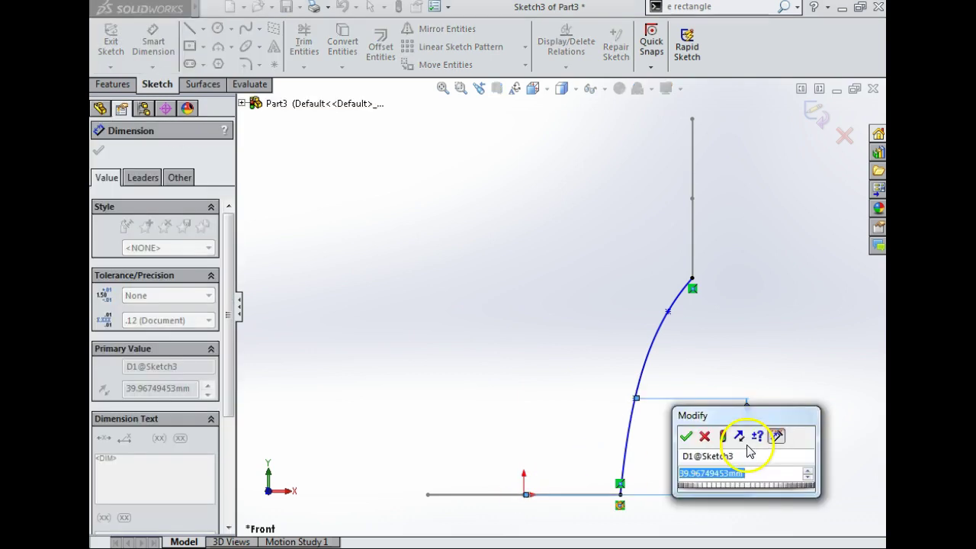
pyautogui.write('40')
pyautogui.click(687, 435)
# Dimension the horizontal distance from the origin to the spline's lower intermediate point at 46 mm.
pyautogui.click(637, 399)
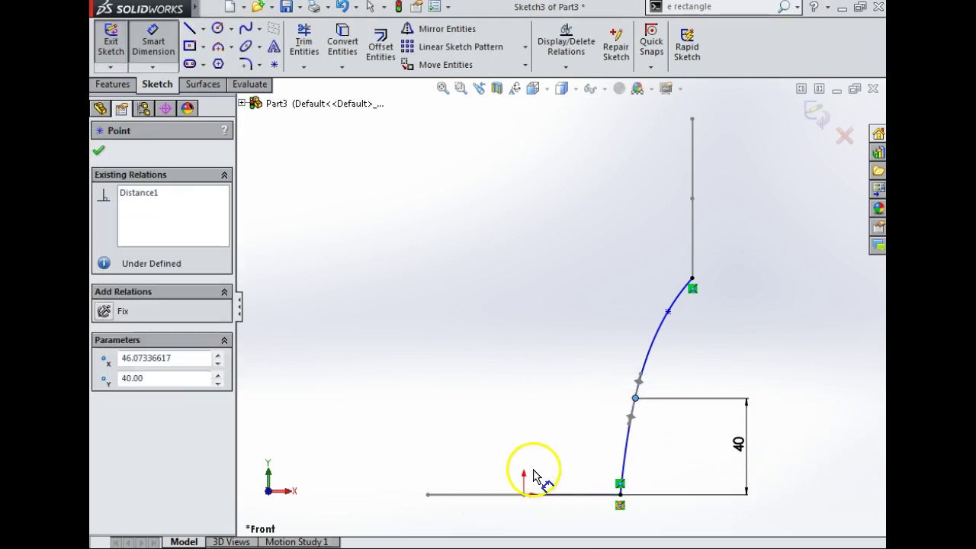
pyautogui.click(523, 494)
pyautogui.click(571, 526)
pyautogui.write('46.07336617mm')
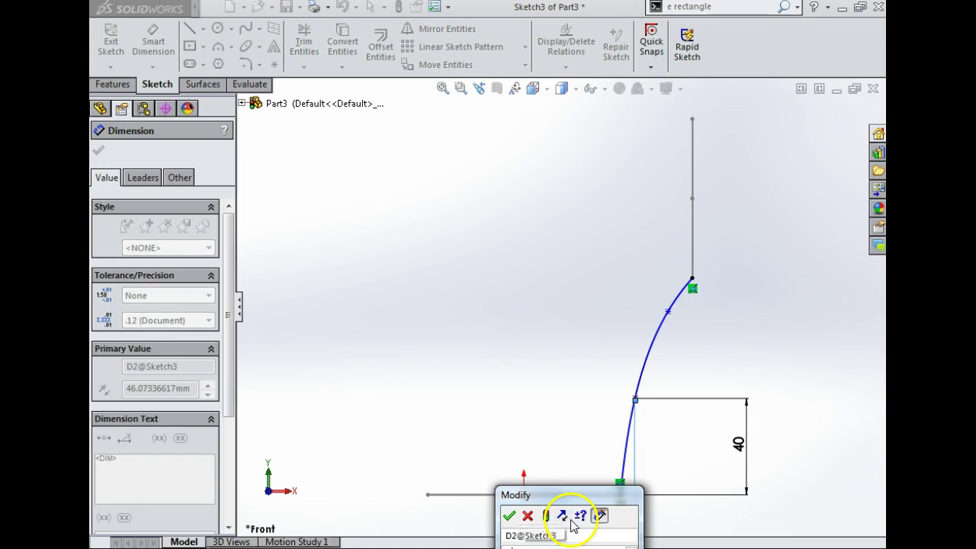
pyautogui.press('Return')
# Dimension the vertical distance from the origin to the spline's upper intermediate point at 75 mm.
pyautogui.click(668, 313)
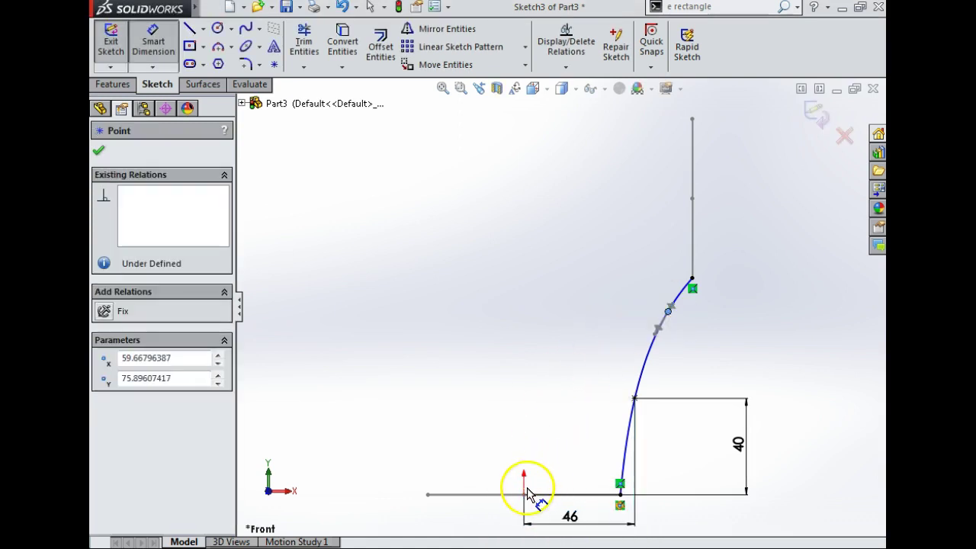
pyautogui.click(524, 494)
pyautogui.click(790, 391)
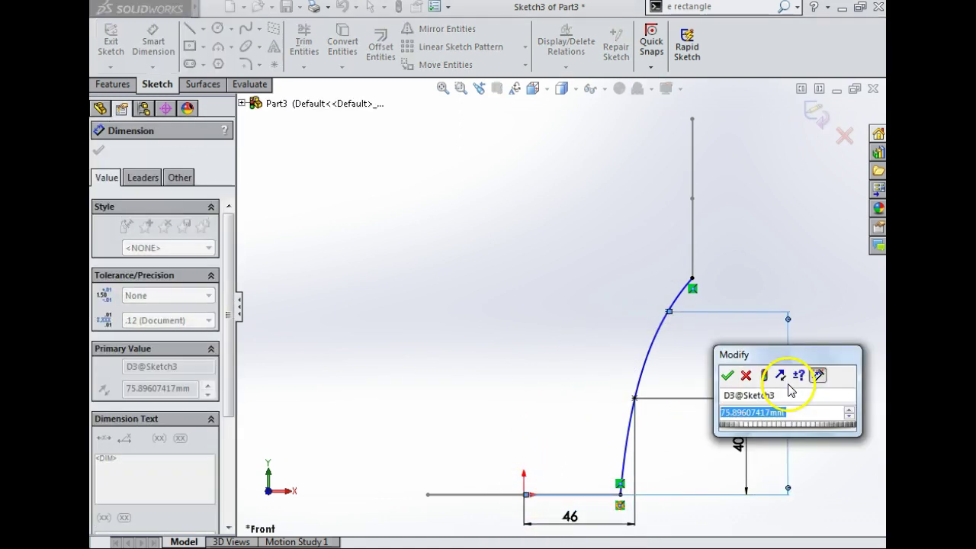
pyautogui.write('75')
pyautogui.press('Return')
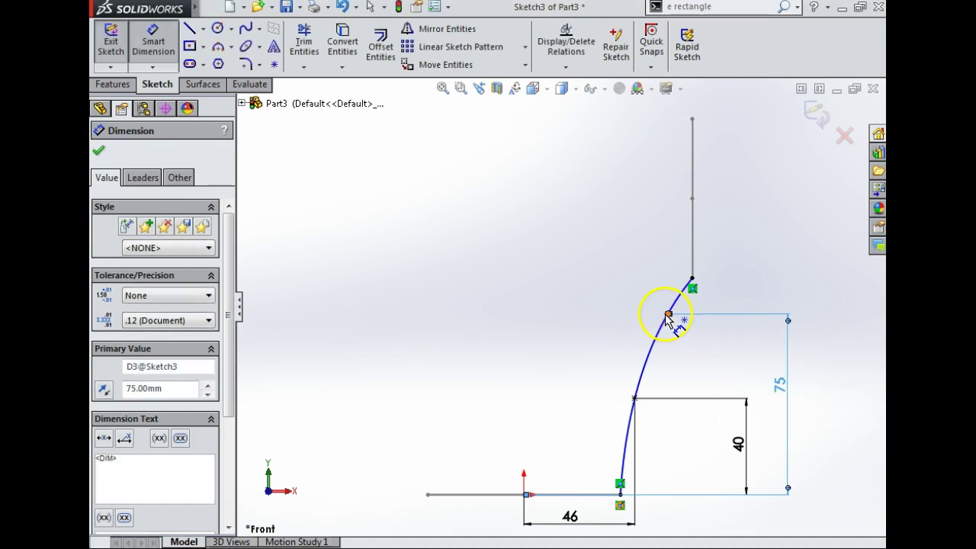
# Dimension the horizontal distance from the origin to the spline's upper intermediate point at 59 mm.
pyautogui.click(668, 314)
pyautogui.click(524, 494)
pyautogui.scroll(2, 595, 473)
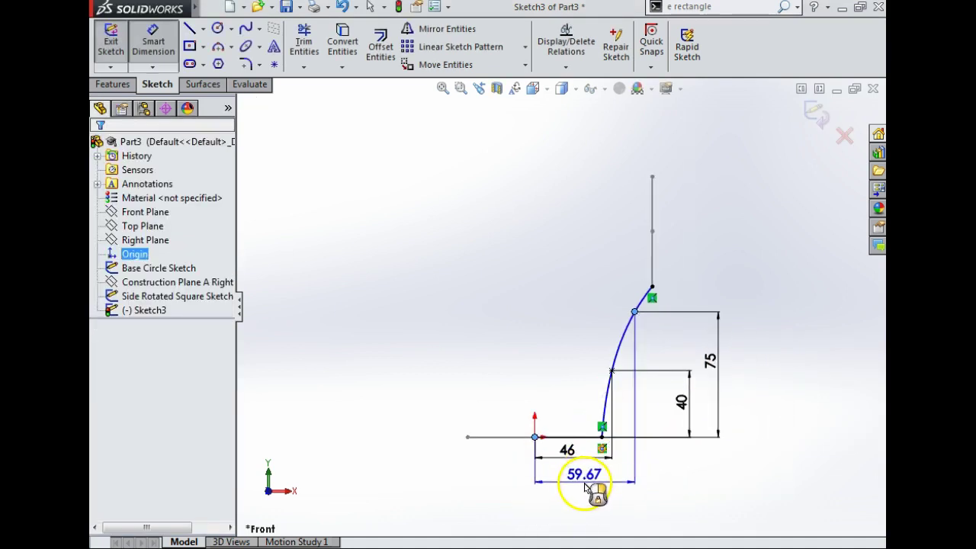
pyautogui.click(585, 489)
pyautogui.write('59')
pyautogui.press('Return')
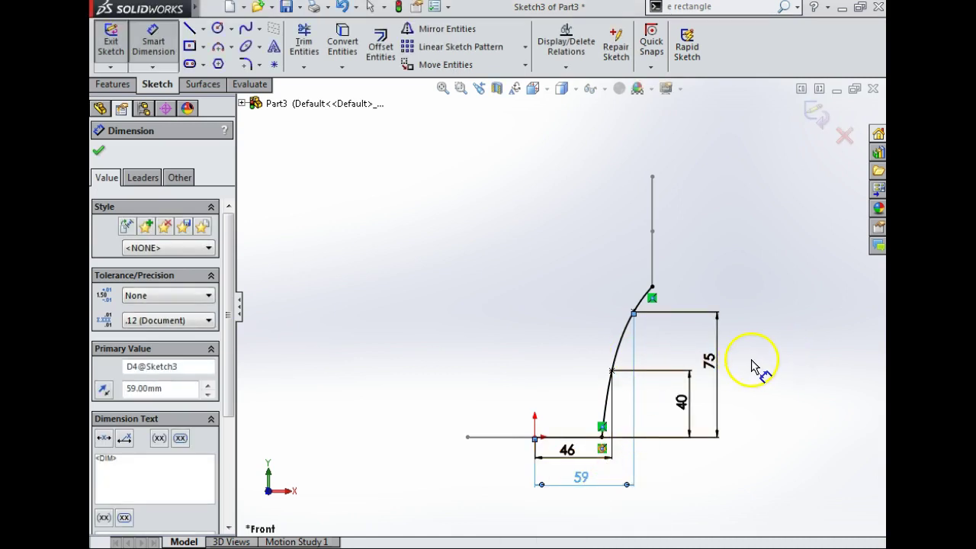
# Exit the spline sketch and rename it as Guide Curve 1.
pyautogui.moveTo(752, 366)
pyautogui.mouseDown(button='middle')
pyautogui.moveTo(723, 406)
pyautogui.moveTo(640, 407)
pyautogui.mouseUp(button='middle')
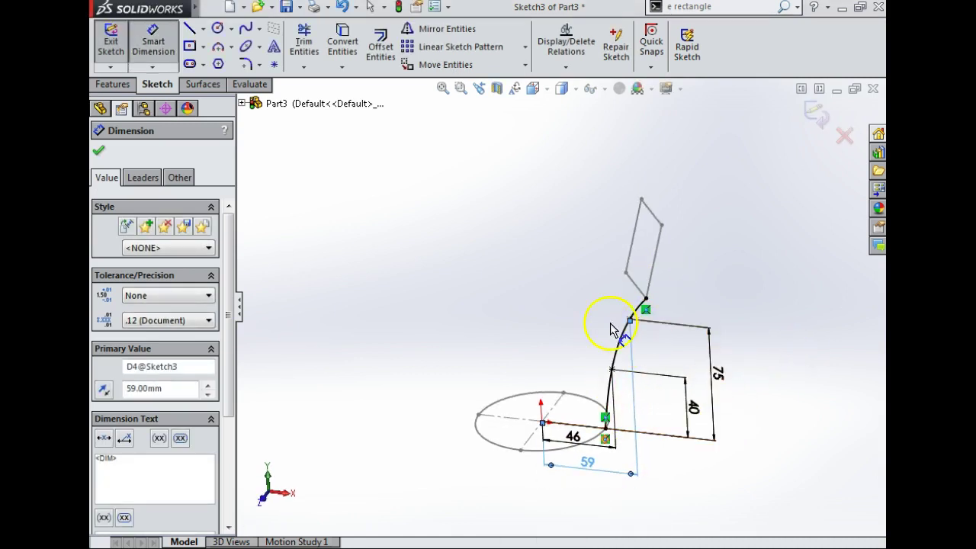
pyautogui.click(814, 112)
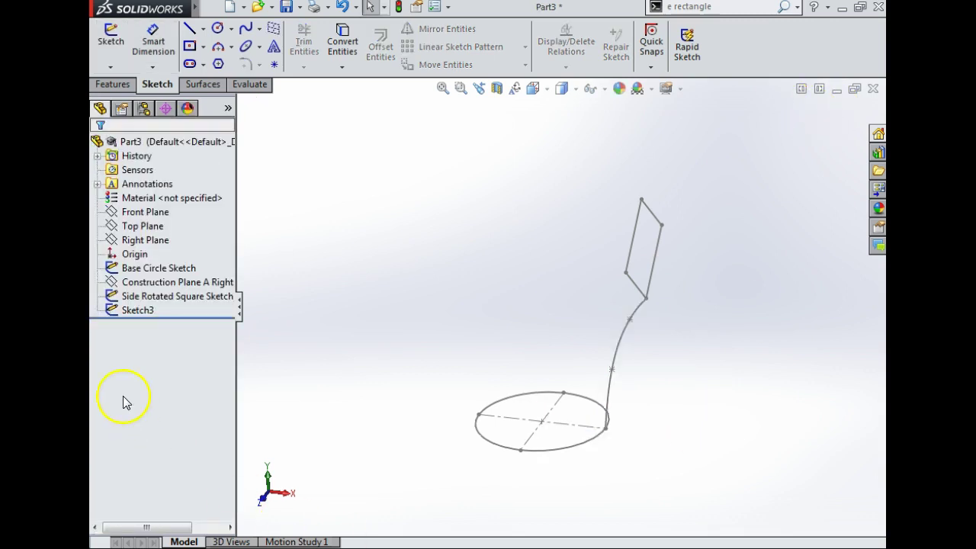
pyautogui.click(143, 311)
pyautogui.click(144, 311)
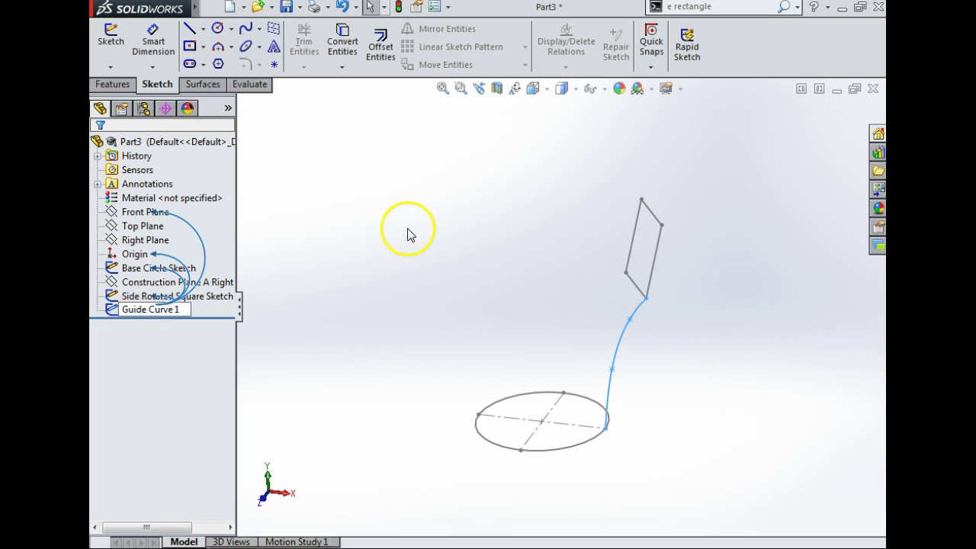
pyautogui.click(496, 322)
# Sketch a five-point spline on the Front Plane arching from the base circle's left end to the diamond's upper corner.
pyautogui.moveTo(497, 322); pyautogui.dragTo(518, 322, button='middle')
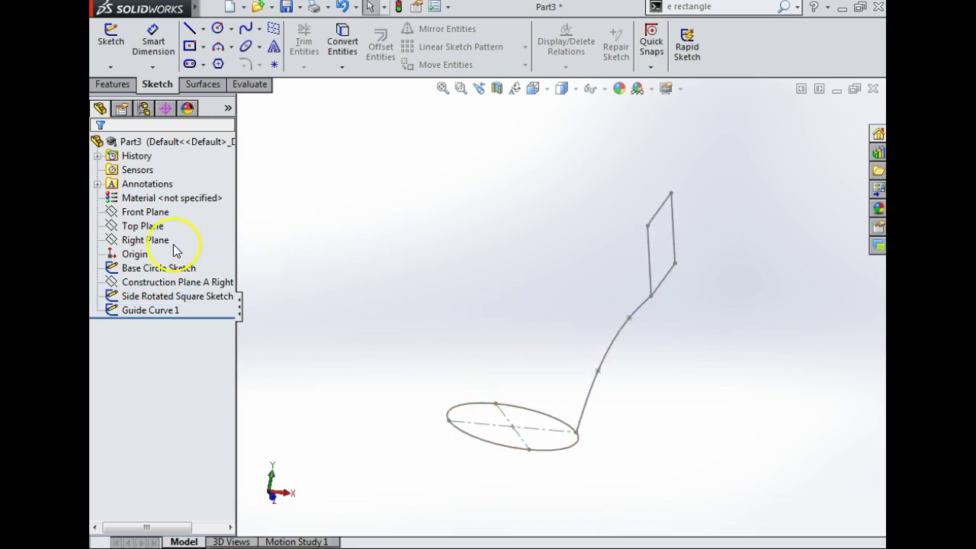
pyautogui.rightClick(145, 212)
pyautogui.click(216, 191)
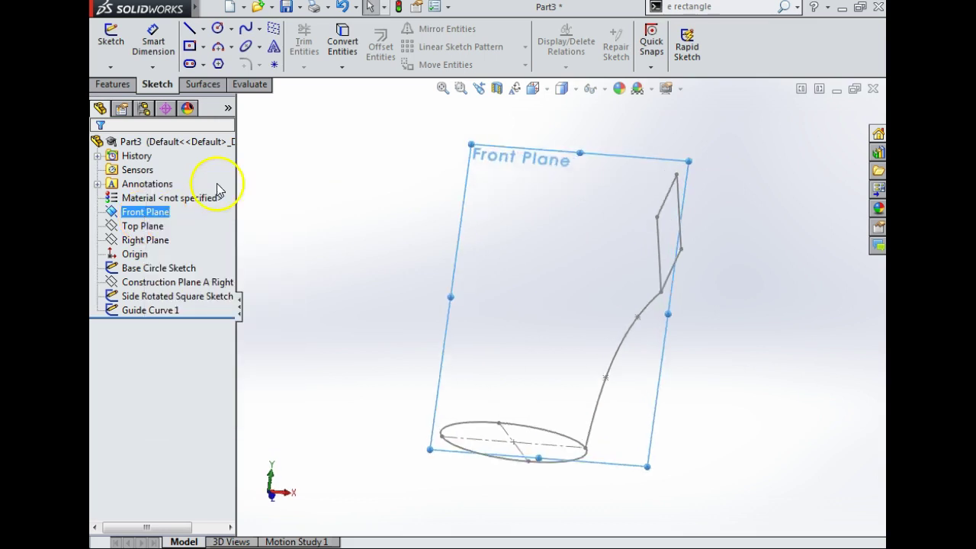
pyautogui.click(245, 29)
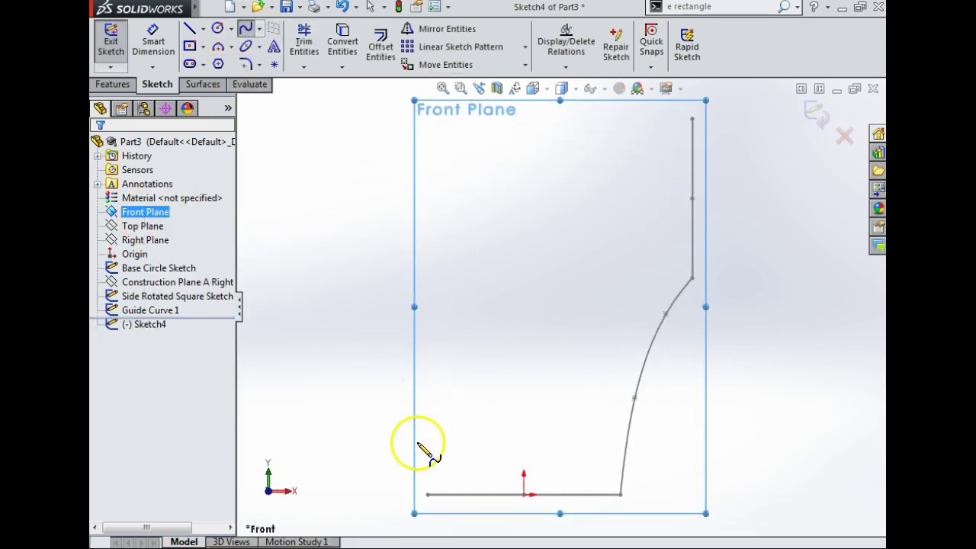
pyautogui.click(428, 495)
pyautogui.click(427, 407)
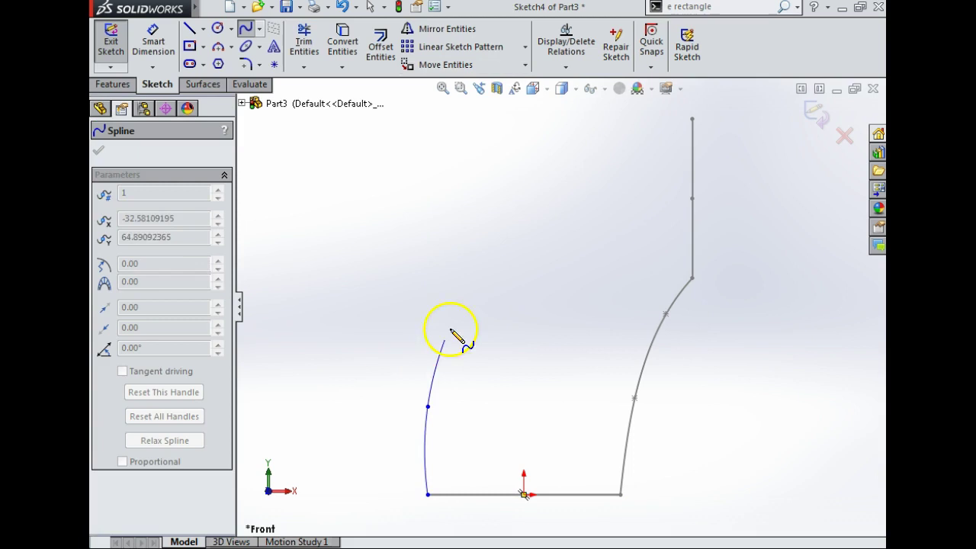
pyautogui.click(471, 253)
pyautogui.click(566, 150)
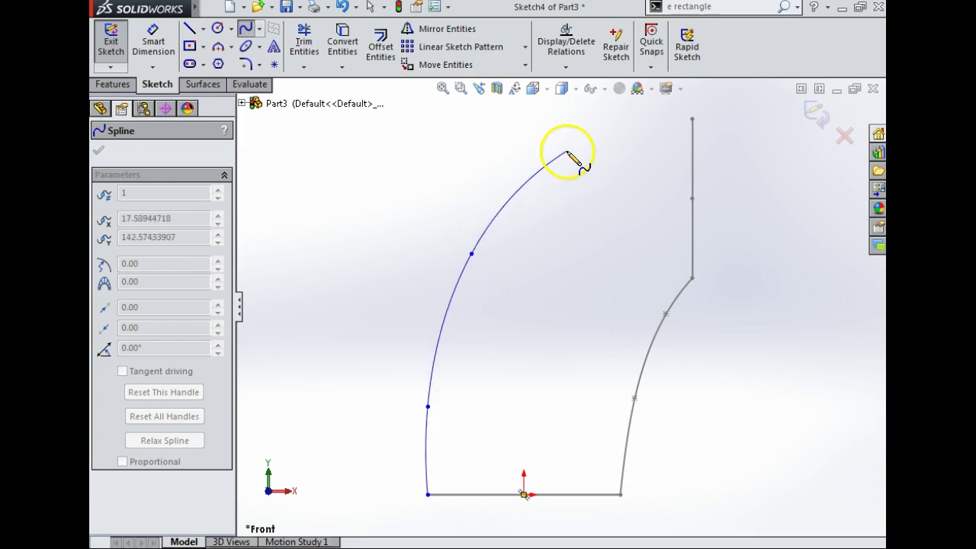
pyautogui.doubleClick(691, 118)
pyautogui.press('Escape')
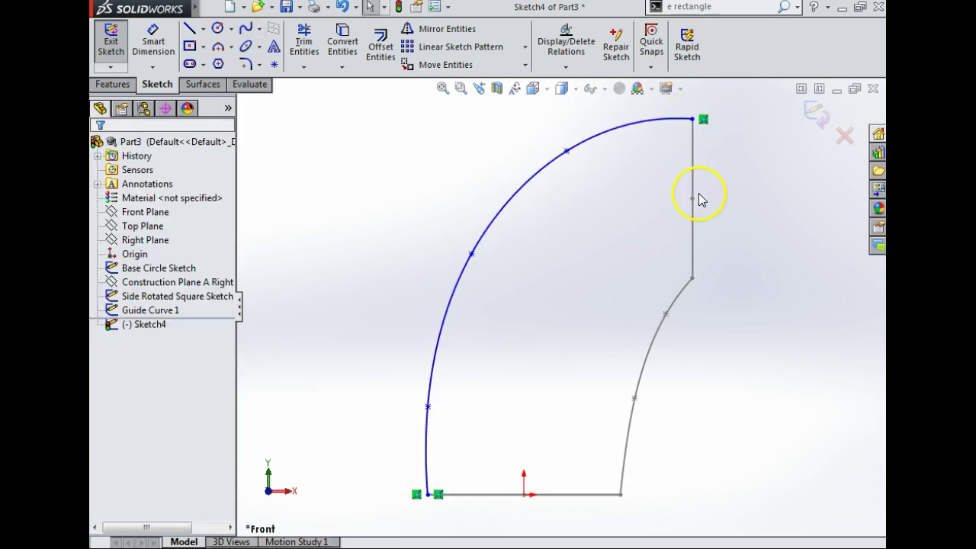
# Add a Pierce relation between the new spline's upper endpoint and the adjoining side line of the diamond.
pyautogui.moveTo(701, 200); pyautogui.dragTo(748, 240, button='middle')
pyautogui.scroll(-2, 688, 132)
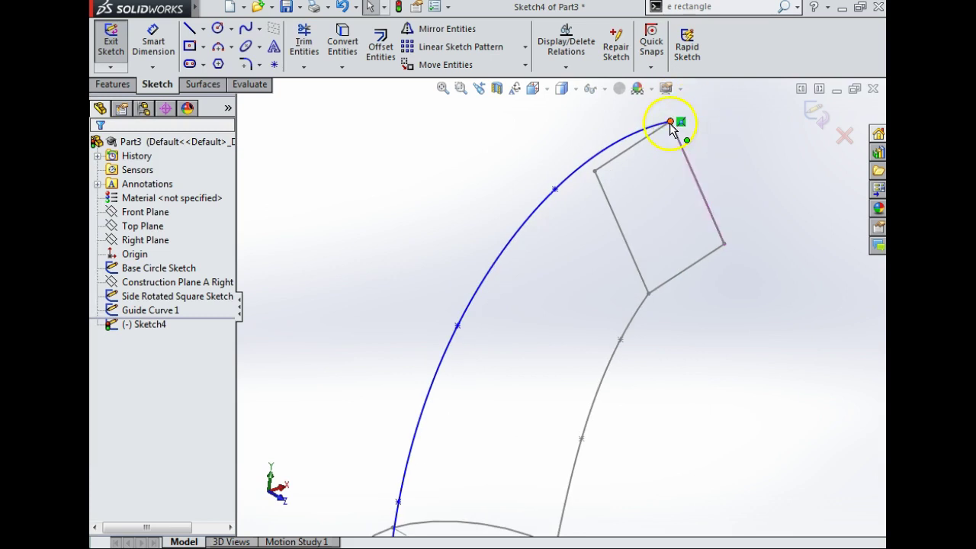
pyautogui.click(671, 124)
pyautogui.keyDown('ctrl'); pyautogui.click(676, 138); pyautogui.keyUp('ctrl')
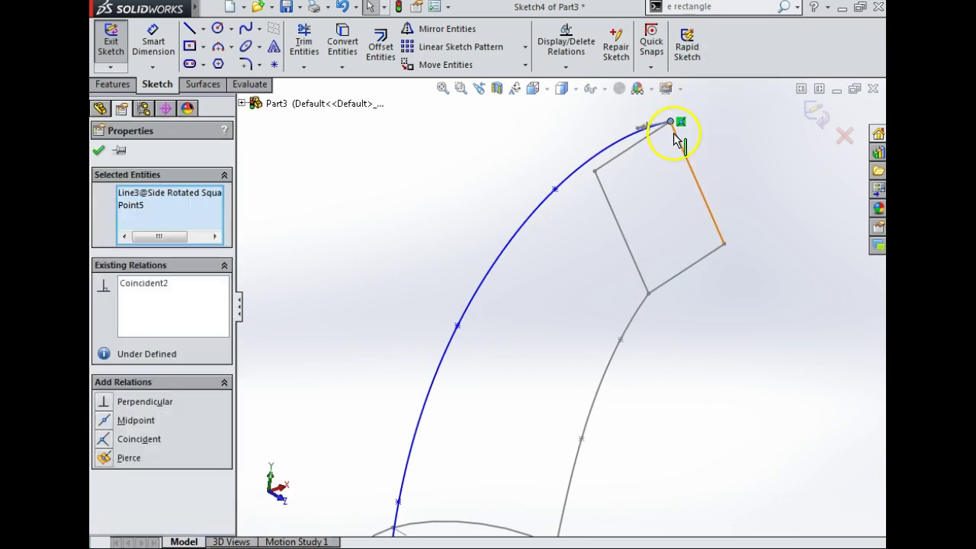
pyautogui.click(106, 457)
pyautogui.click(588, 233)
# Add a Pierce relation between the new spline's lower endpoint and the base circle.
pyautogui.scroll(3, 554, 306)
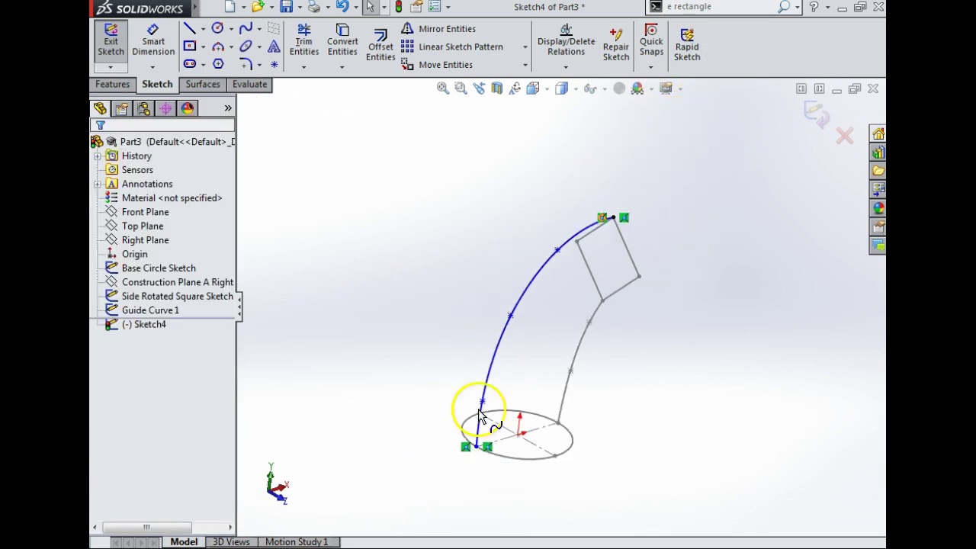
pyautogui.scroll(-2, 491, 446)
pyautogui.click(488, 423)
pyautogui.keyDown('ctrl'); pyautogui.click(506, 433); pyautogui.keyUp('ctrl')
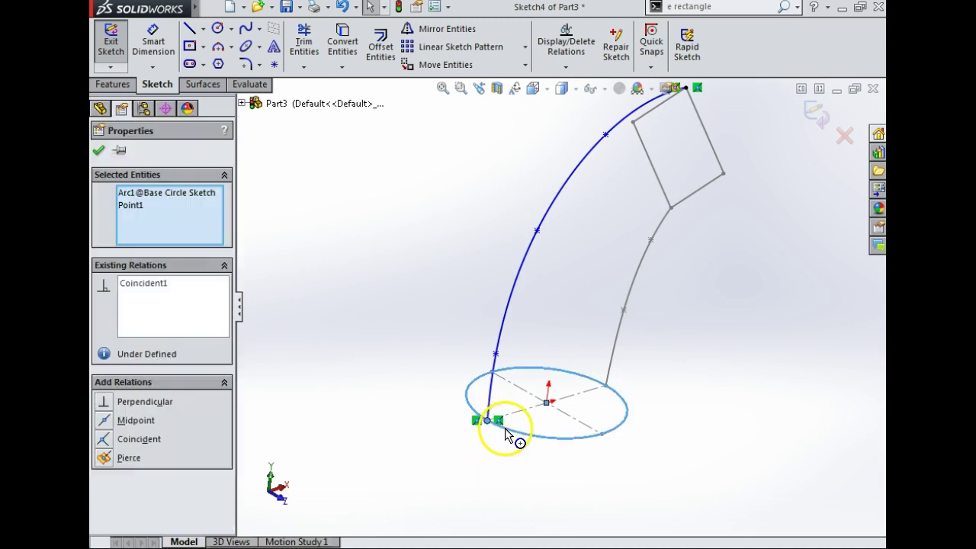
pyautogui.click(645, 136)
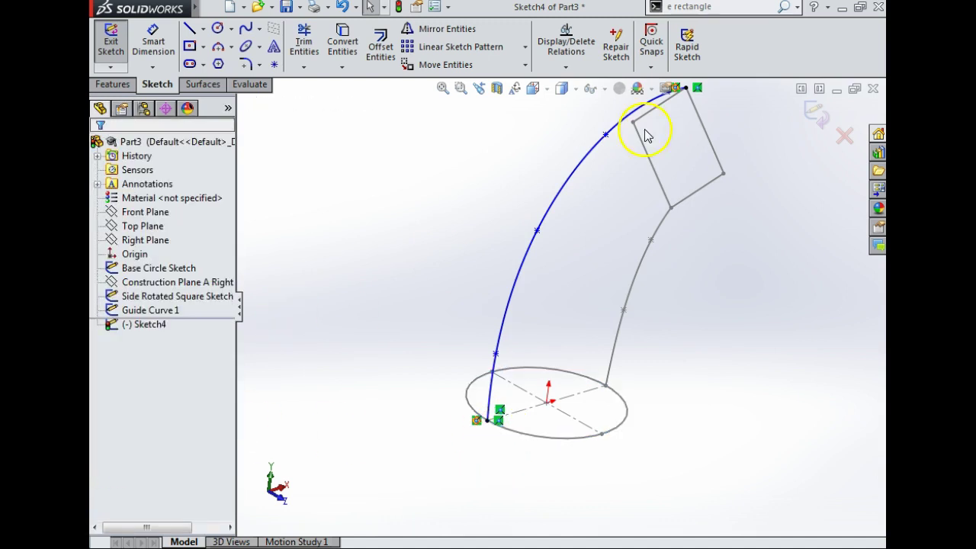
# Dimension the vertical distance from the origin to the new spline's lowest intermediate point at 36 mm, working in the Front view.
pyautogui.click(562, 88)
pyautogui.click(559, 145)
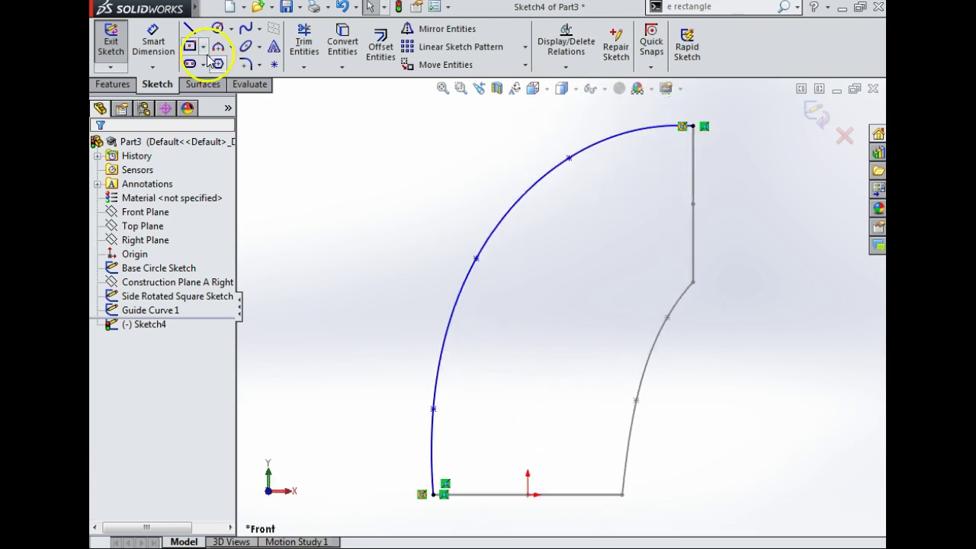
pyautogui.click(152, 44)
pyautogui.click(528, 494)
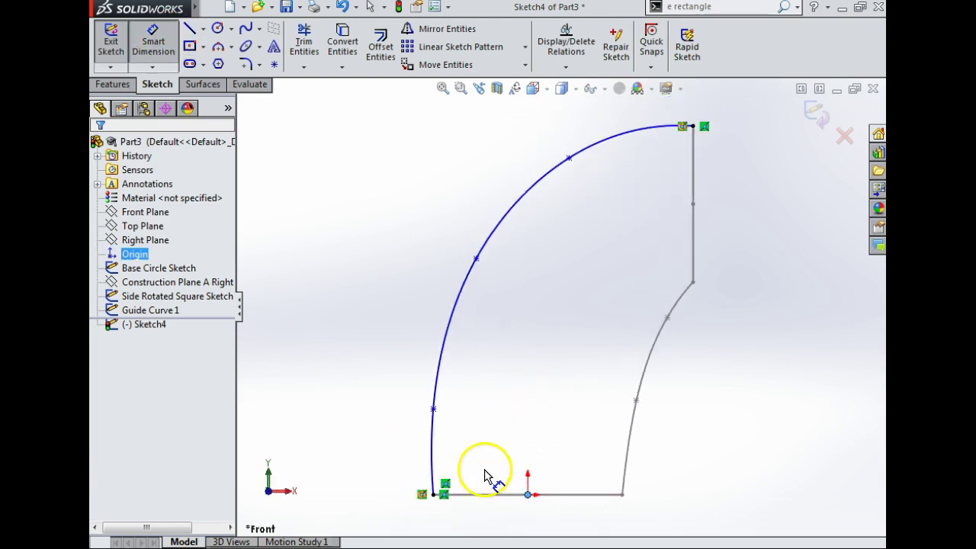
pyautogui.click(434, 410)
pyautogui.click(400, 453)
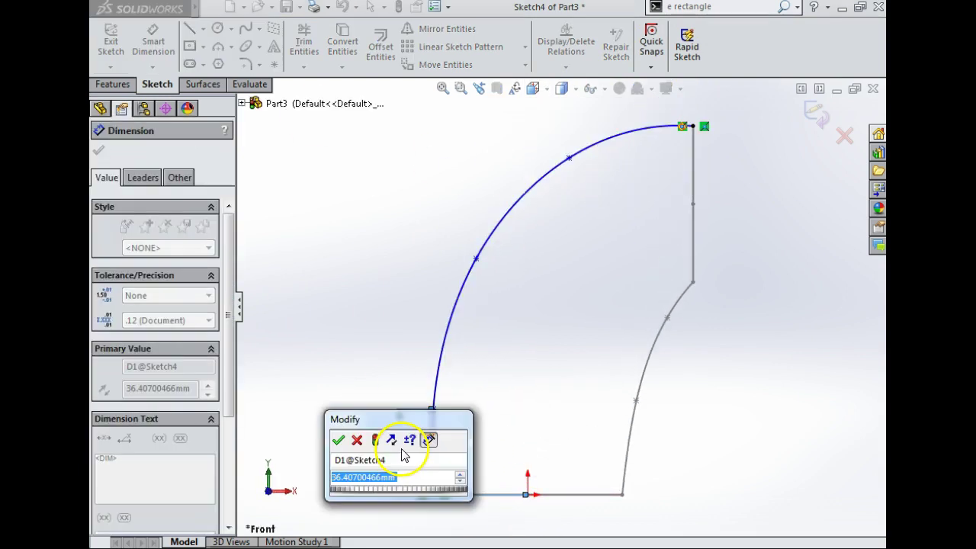
pyautogui.write('36')
pyautogui.press('Return')
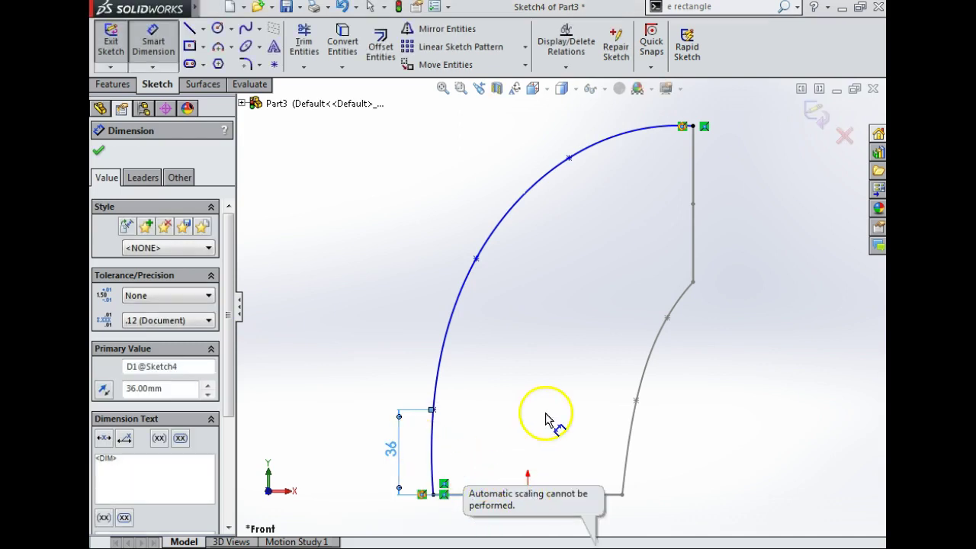
# Dimension the vertical distance from the origin to the spline's middle intermediate point at 100 mm.
pyautogui.click(476, 260)
pyautogui.click(526, 494)
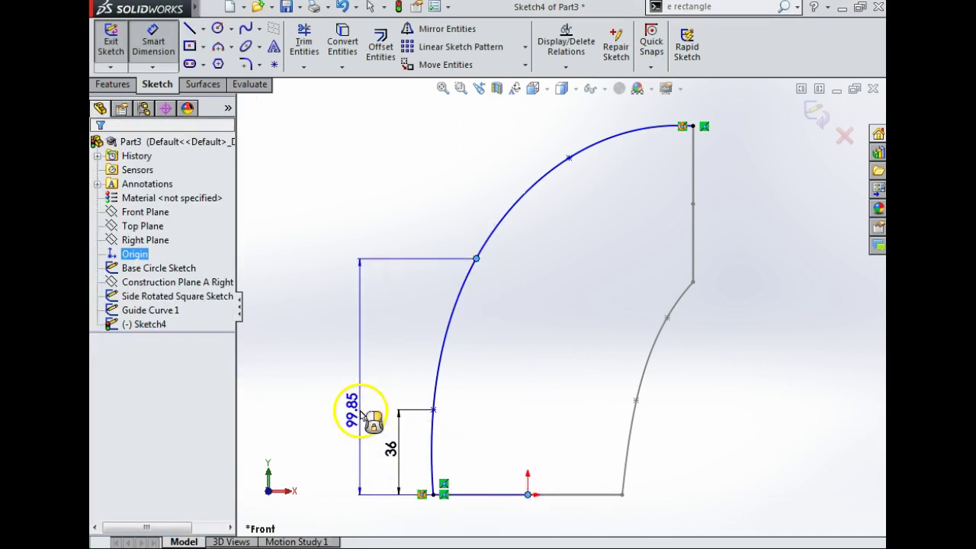
pyautogui.click(363, 417)
pyautogui.write('100')
pyautogui.press('Return')
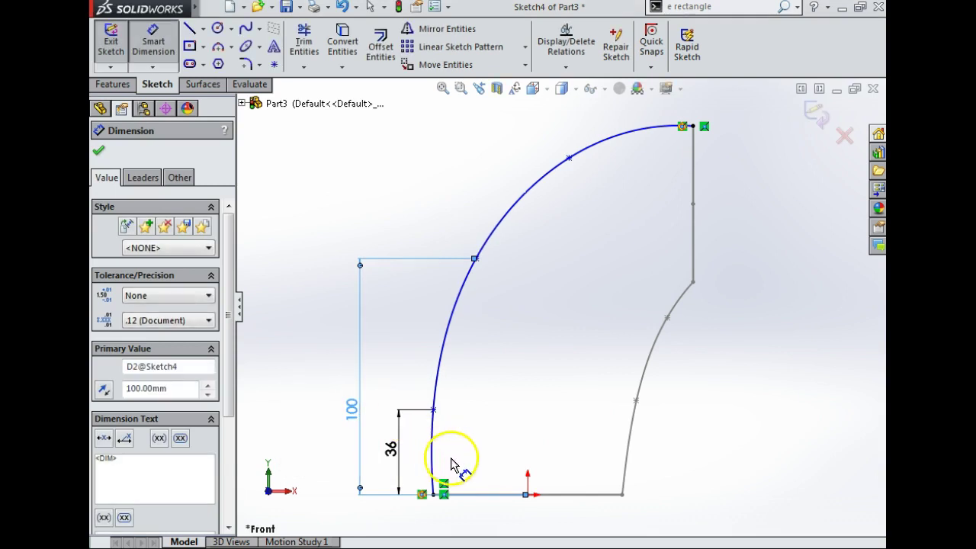
# Dimension the vertical distance from the origin to the spline's highest intermediate point at 142 mm.
pyautogui.click(568, 159)
pyautogui.click(526, 494)
pyautogui.click(322, 252)
pyautogui.write('1')
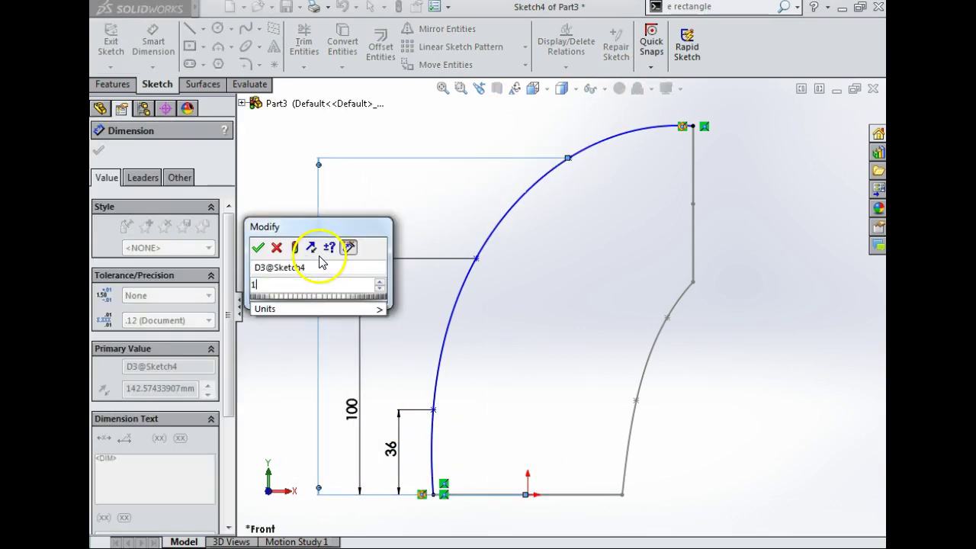
pyautogui.write('42')
pyautogui.press('Return')
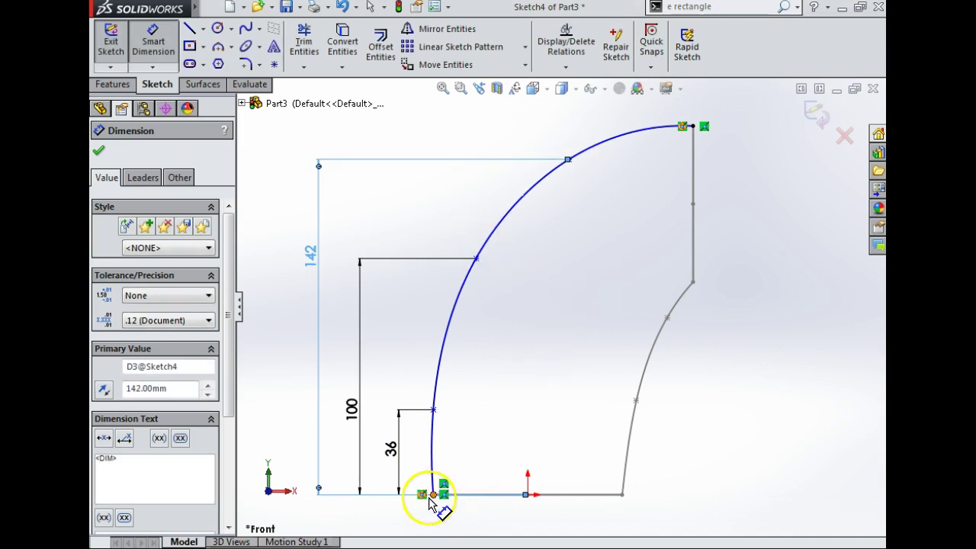
# Dimension the horizontal distance from the origin to the spline's lowest intermediate point at 40 mm.
pyautogui.click(433, 411)
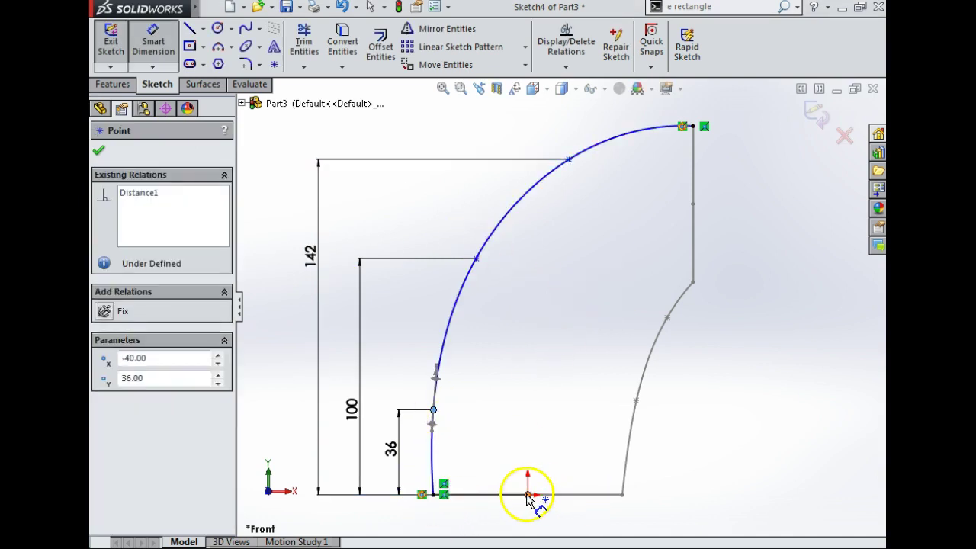
pyautogui.click(526, 494)
pyautogui.press('f')
pyautogui.click(516, 464)
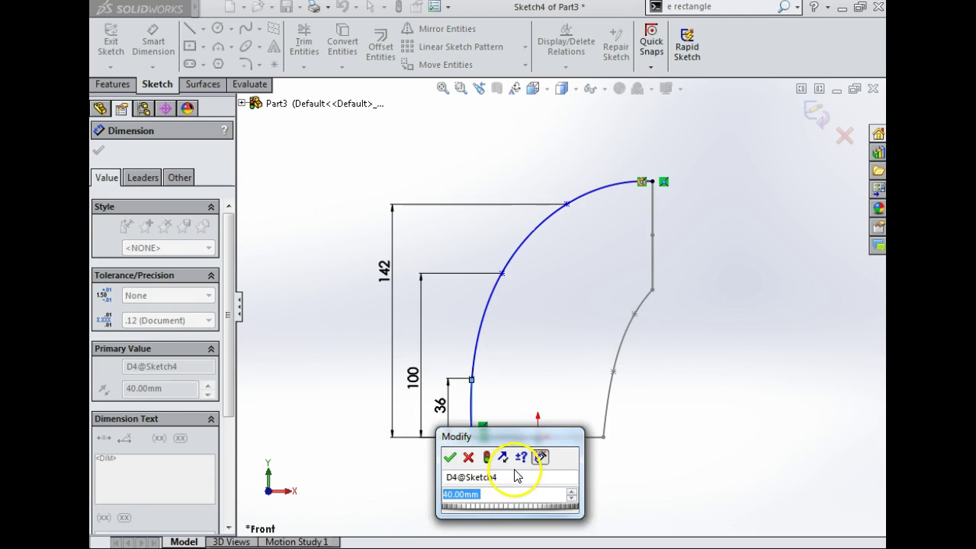
pyautogui.press('Return')
# Dimension the horizontal distance from the origin to the spline's middle intermediate point at 22 mm.
pyautogui.click(502, 274)
pyautogui.click(538, 437)
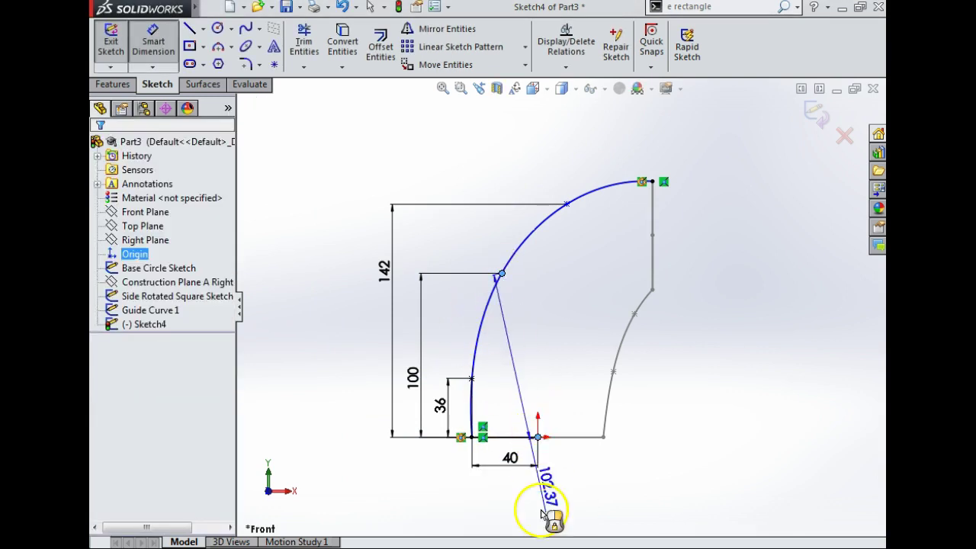
pyautogui.click(518, 520)
pyautogui.write('22')
pyautogui.press('Return')
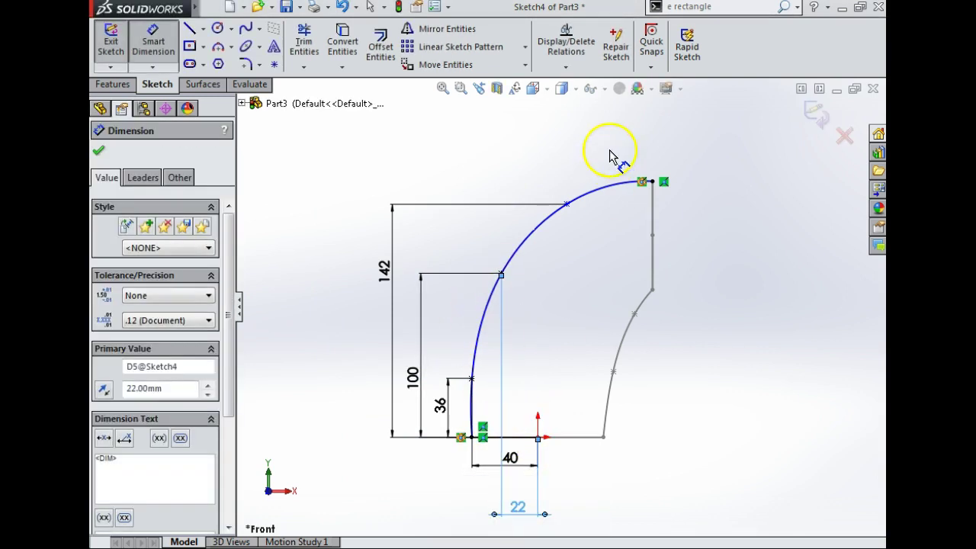
# Dimension the horizontal distance from the origin to the spline's highest intermediate point at 18 mm.
pyautogui.click(568, 205)
pyautogui.click(539, 436)
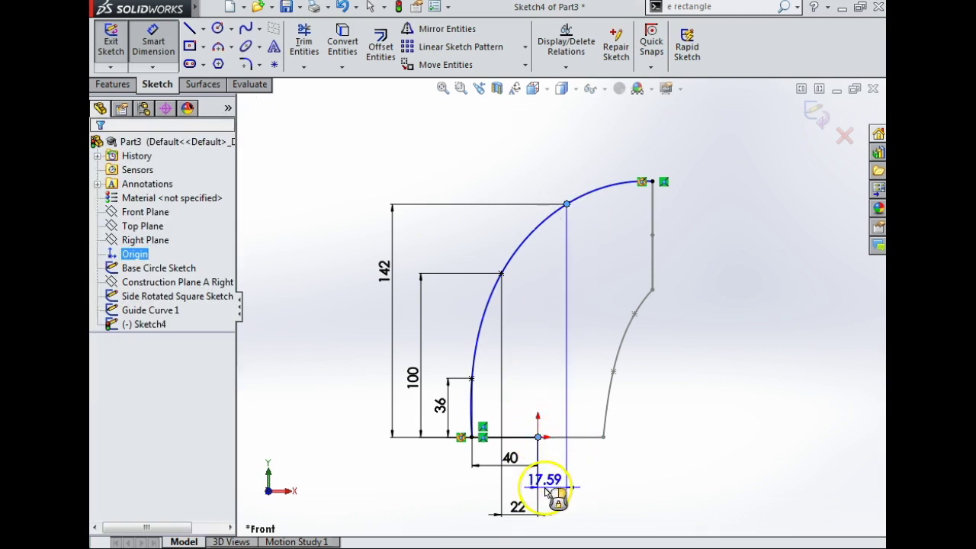
pyautogui.click(546, 491)
pyautogui.write('18')
pyautogui.press('Return')
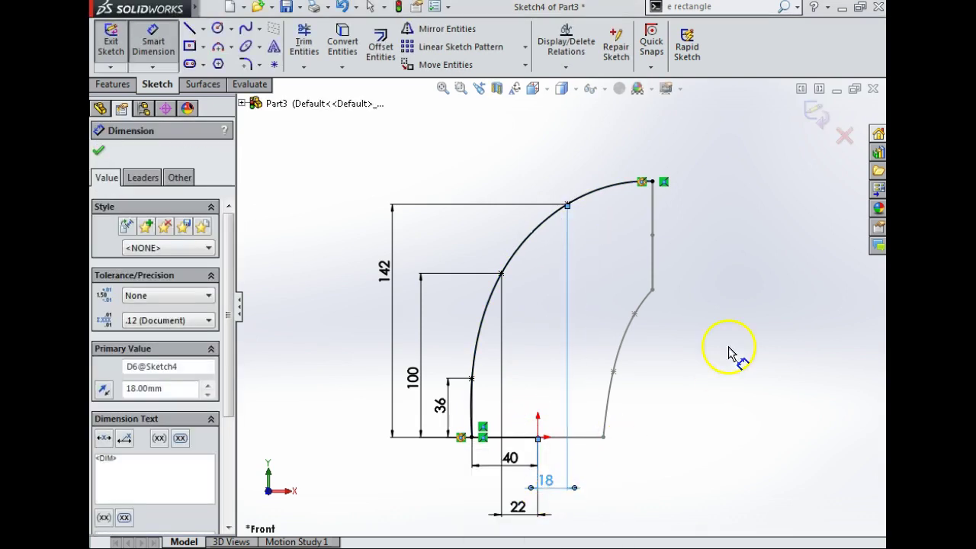
# Exit the second spline sketch and rename it as Guide Curve 2.
pyautogui.moveTo(740, 349); pyautogui.dragTo(752, 365, button='middle')
pyautogui.click(813, 112)
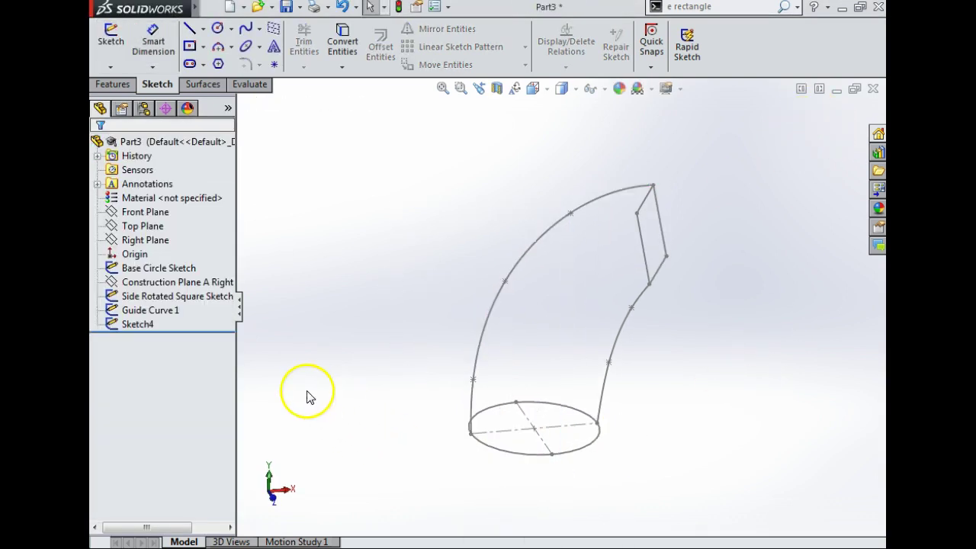
pyautogui.click(152, 326)
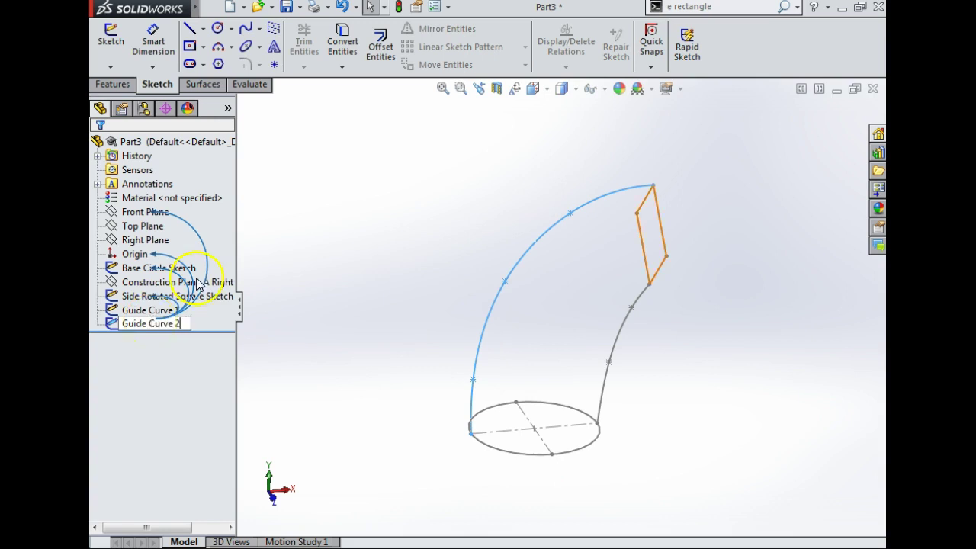
pyautogui.click(355, 218)
# Examine how the base circle's side point and the rotated square's side corner lie relative to each other and the Right Plane.
pyautogui.moveTo(404, 248)
pyautogui.mouseDown(button='middle')
pyautogui.moveTo(323, 228)
pyautogui.moveTo(458, 235)
pyautogui.moveTo(462, 328)
pyautogui.moveTo(522, 323)
pyautogui.moveTo(520, 418)
pyautogui.mouseUp(button='middle')
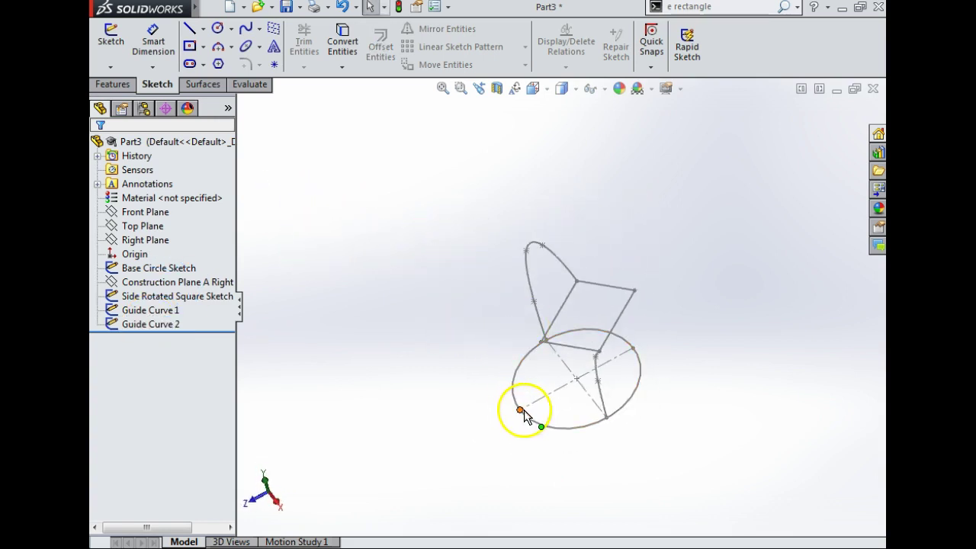
pyautogui.click(524, 409)
pyautogui.click(541, 342)
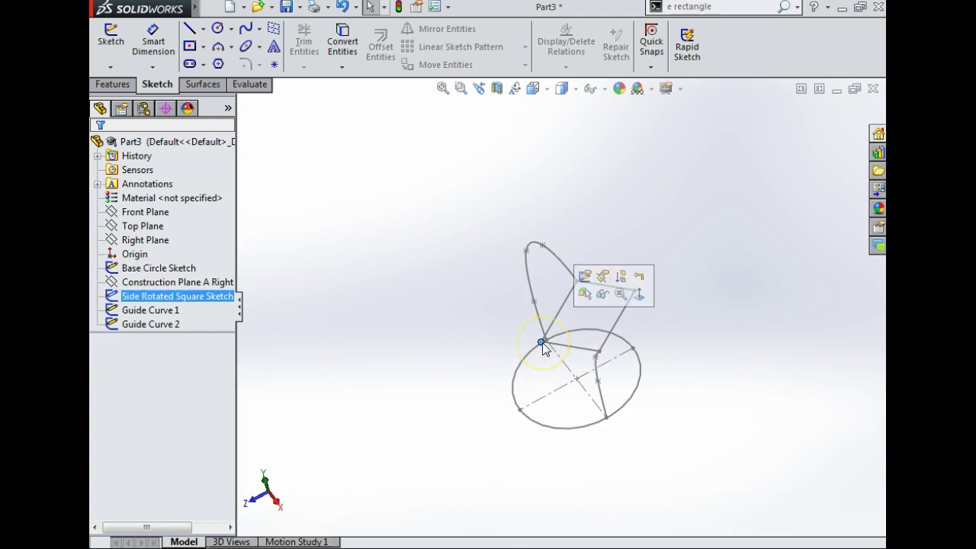
pyautogui.moveTo(544, 344); pyautogui.dragTo(538, 337, button='middle')
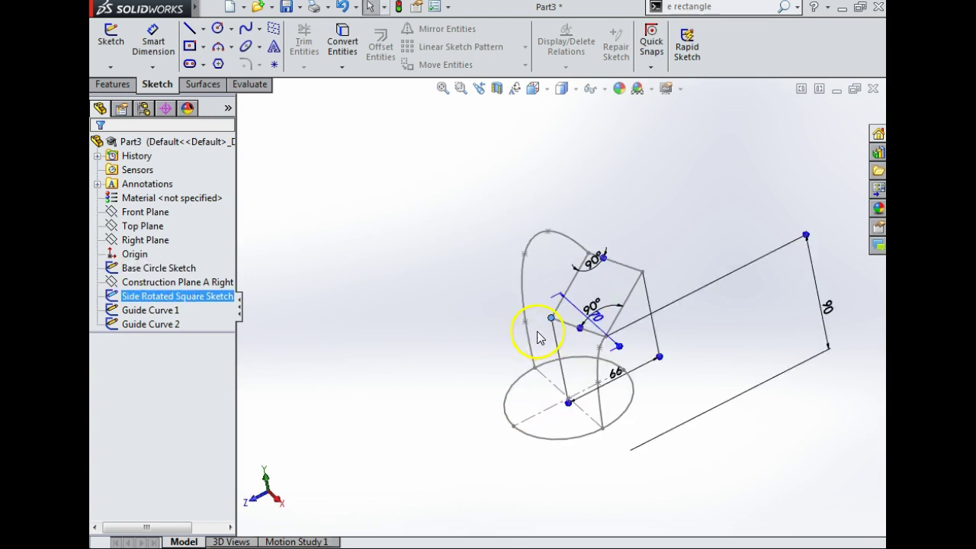
pyautogui.click(145, 239)
pyautogui.moveTo(415, 248); pyautogui.dragTo(473, 265, button='middle')
pyautogui.click(383, 205)
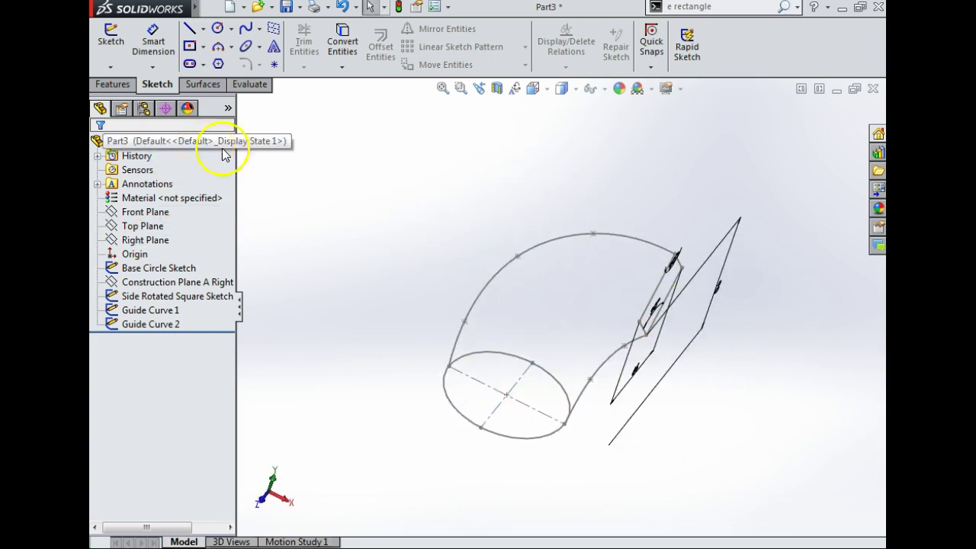
pyautogui.moveTo(588, 170); pyautogui.dragTo(615, 168, button='middle')
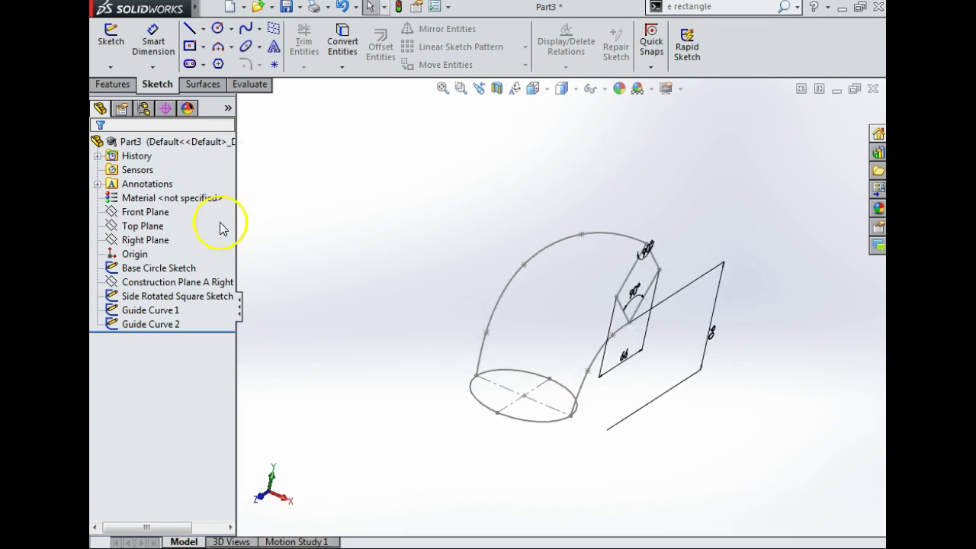
# Create a reference plane through the base circle's front side point and the two side corners of the rotated square.
pyautogui.click(113, 83)
pyautogui.click(708, 68)
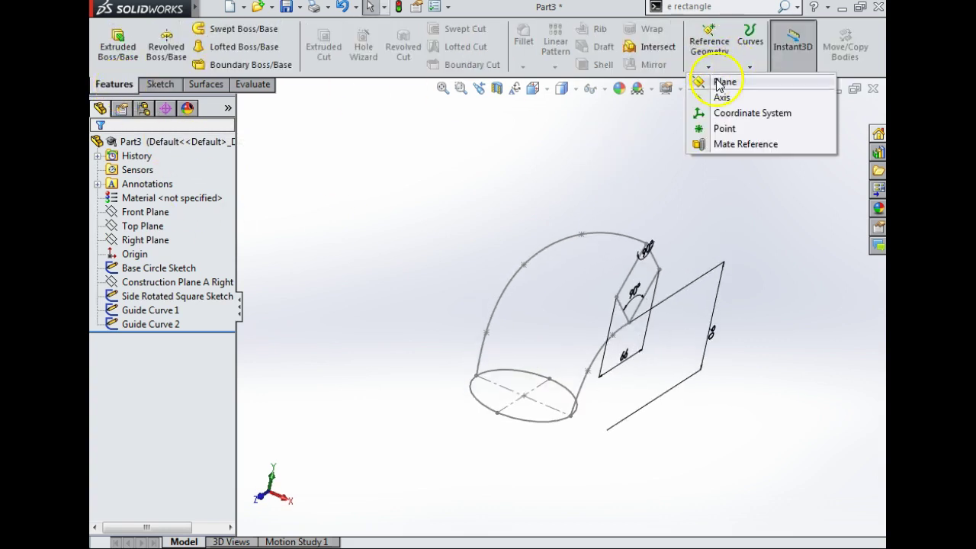
pyautogui.click(718, 84)
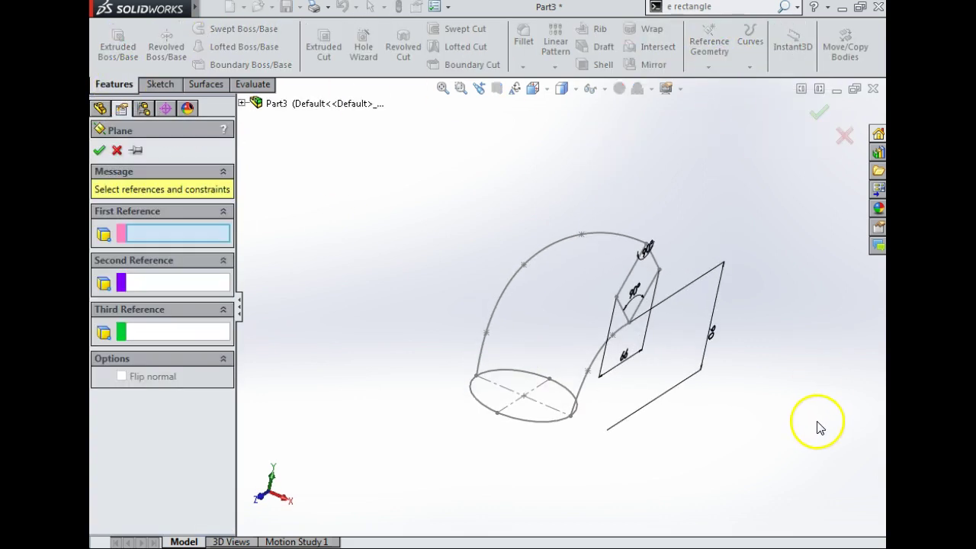
pyautogui.click(498, 415)
pyautogui.click(617, 297)
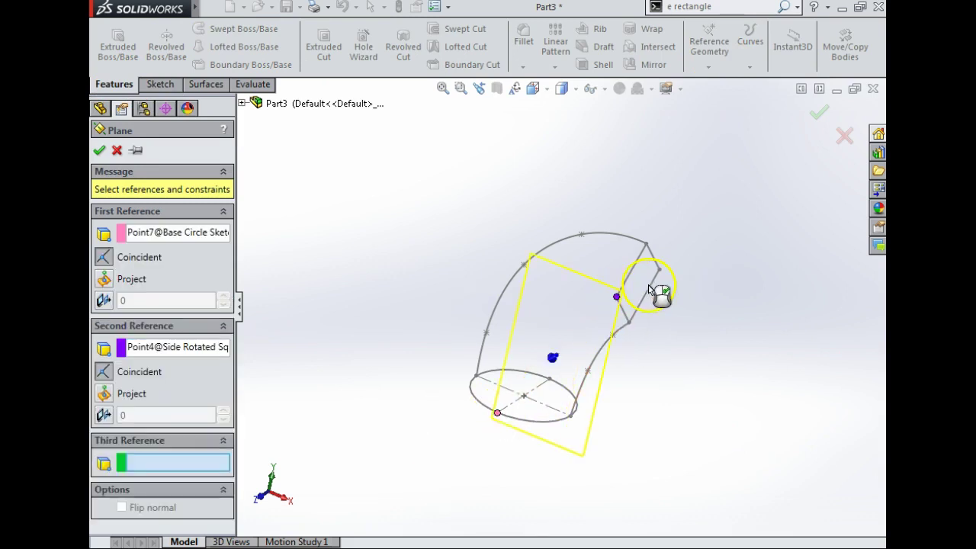
pyautogui.click(661, 276)
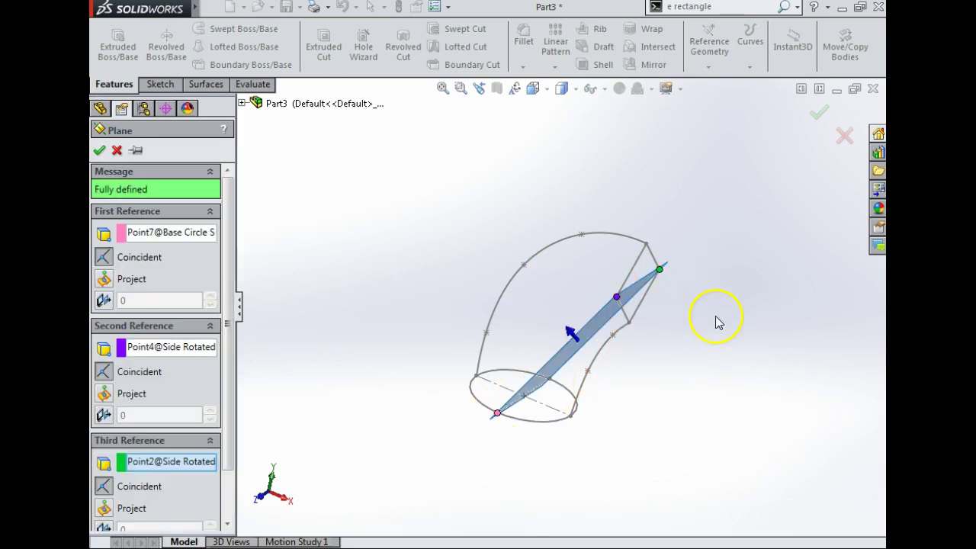
pyautogui.moveTo(715, 320)
pyautogui.mouseDown(button='middle')
pyautogui.moveTo(713, 285)
pyautogui.moveTo(676, 255)
pyautogui.moveTo(580, 254)
pyautogui.moveTo(686, 246)
pyautogui.moveTo(646, 299)
pyautogui.mouseUp(button='middle')
pyautogui.click(99, 151)
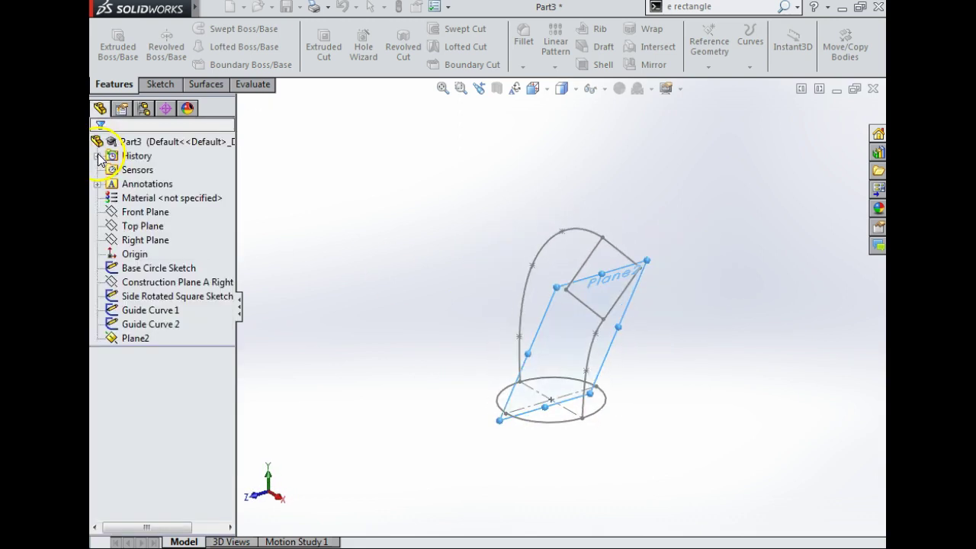
# Rename the new oblique plane as Construction Plane B Oblique.
pyautogui.click(137, 338)
pyautogui.click(141, 338)
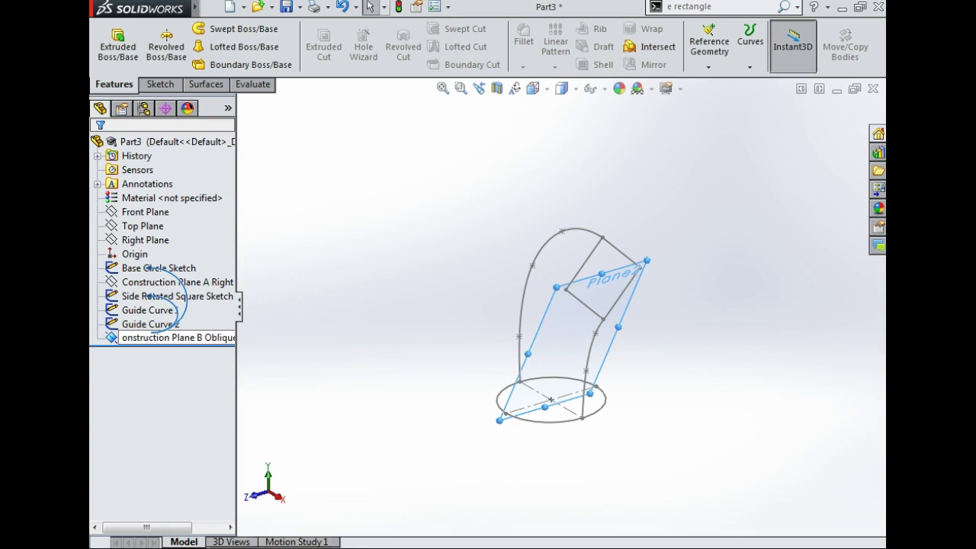
pyautogui.click(299, 327)
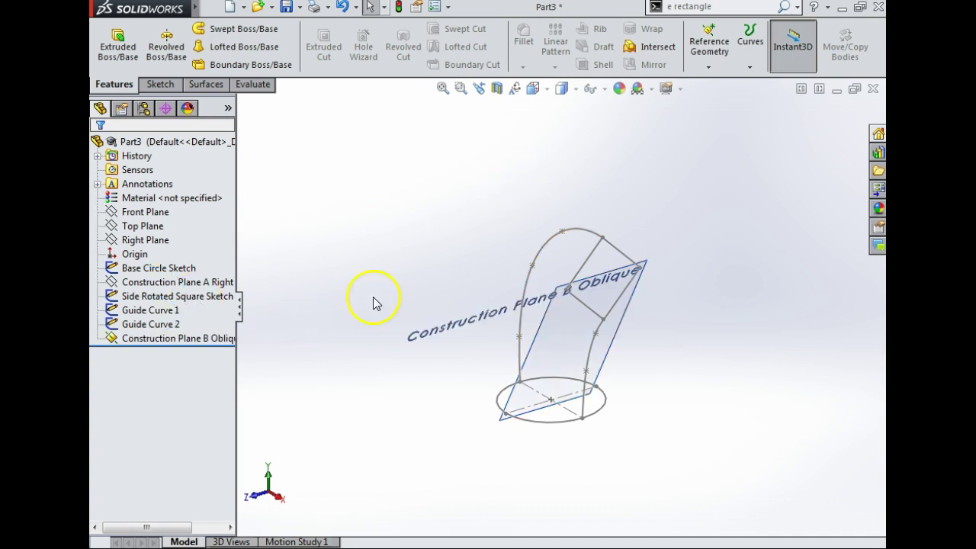
# Sketch a vertical centerline on Construction Plane B Oblique from the rotated square's upper corner to the origin, viewed normal to the plane.
pyautogui.rightClick(218, 335)
pyautogui.click(281, 288)
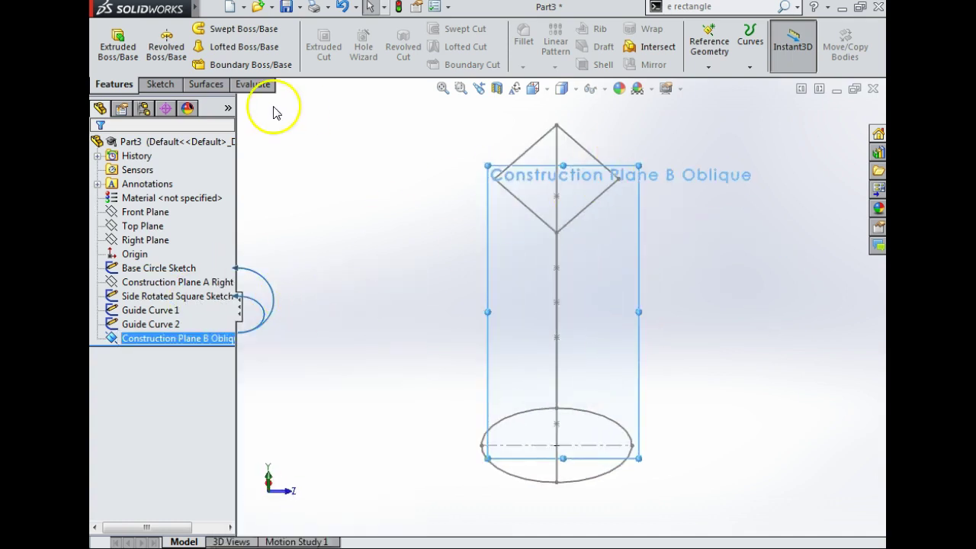
pyautogui.click(158, 84)
pyautogui.click(203, 29)
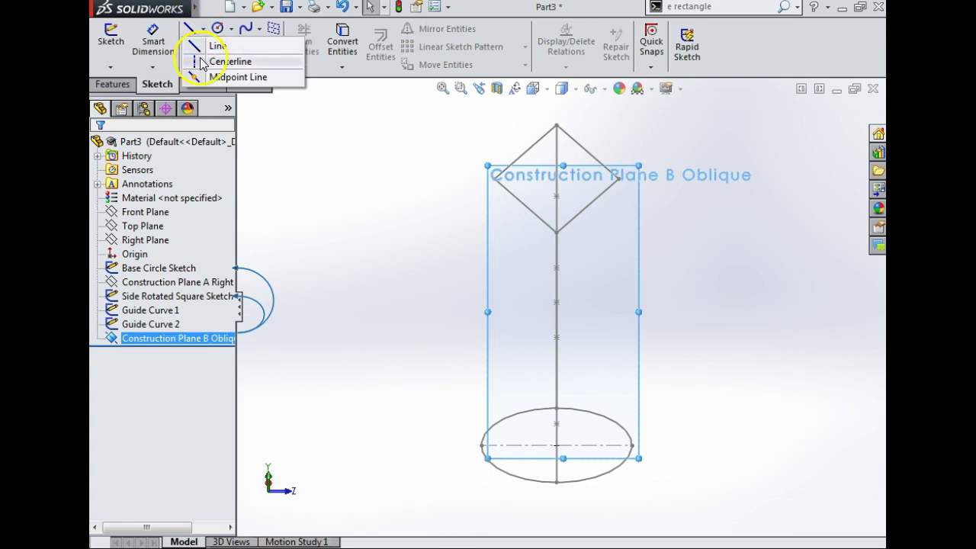
pyautogui.click(217, 58)
pyautogui.click(557, 126)
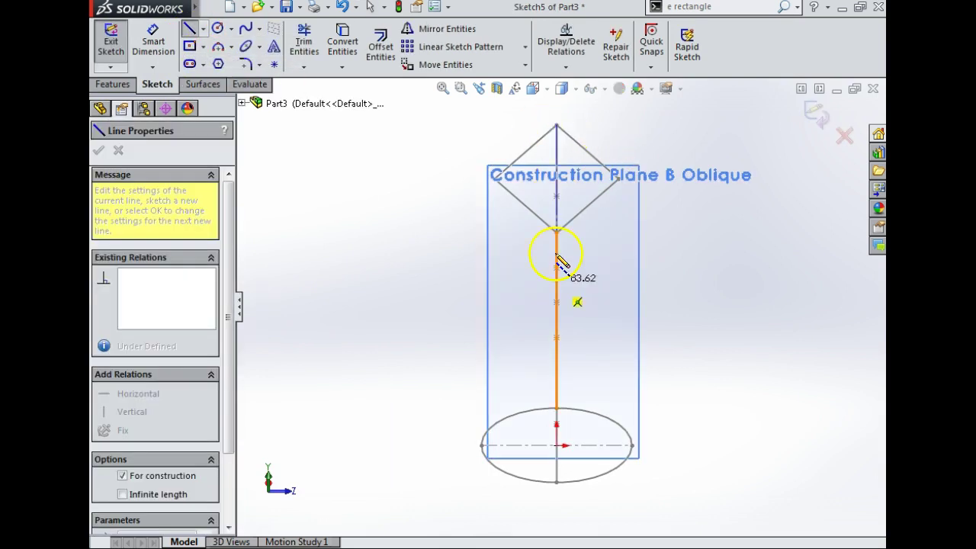
pyautogui.click(557, 446)
pyautogui.press('Escape')
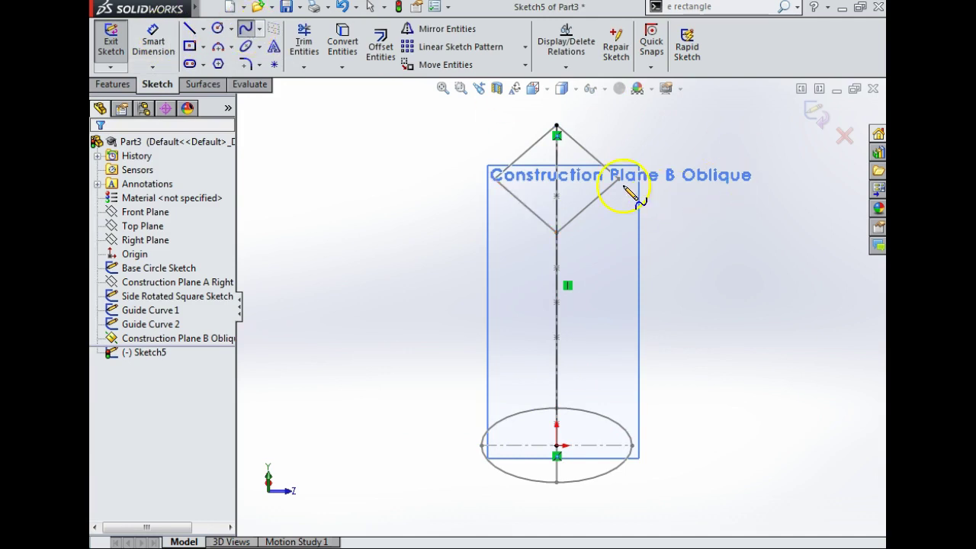
# Sketch an outward-bulging four-point spline from the rotated square's front side corner to the base circle's front side point.
pyautogui.click(616, 177)
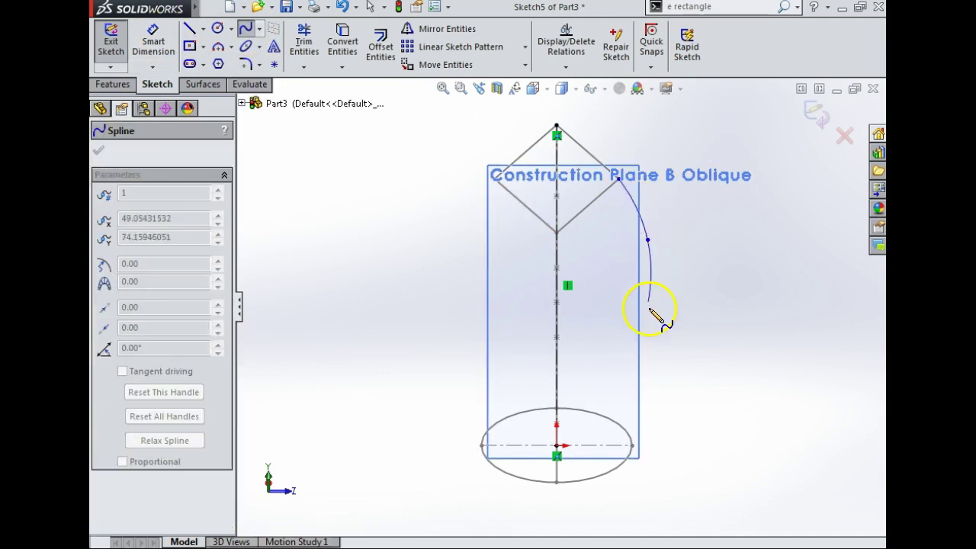
pyautogui.click(649, 371)
pyautogui.doubleClick(632, 445)
pyautogui.press('Escape')
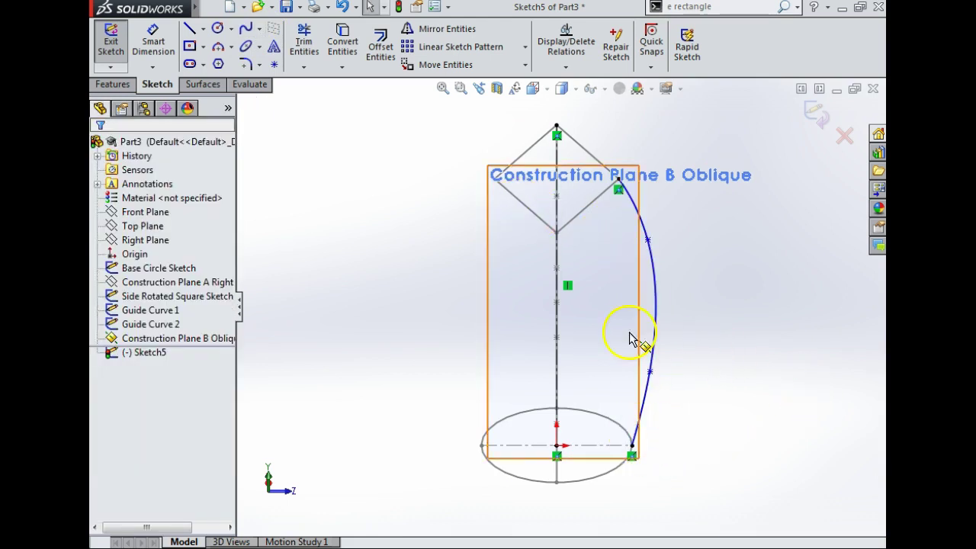
# Dimension the heights of the spline's two intermediate points above the origin as 40 mm for the lower and 110 mm for the upper.
pyautogui.click(162, 49)
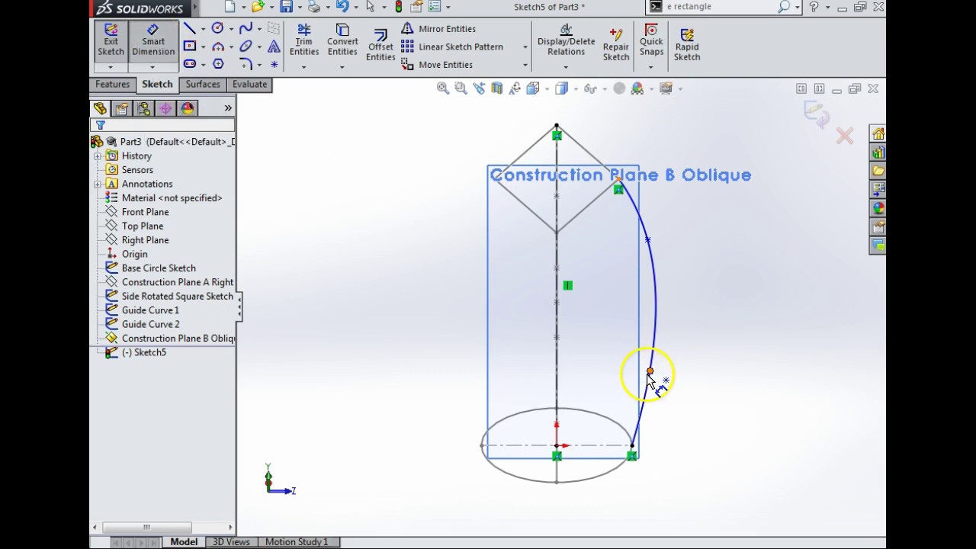
pyautogui.click(649, 371)
pyautogui.click(557, 445)
pyautogui.click(766, 419)
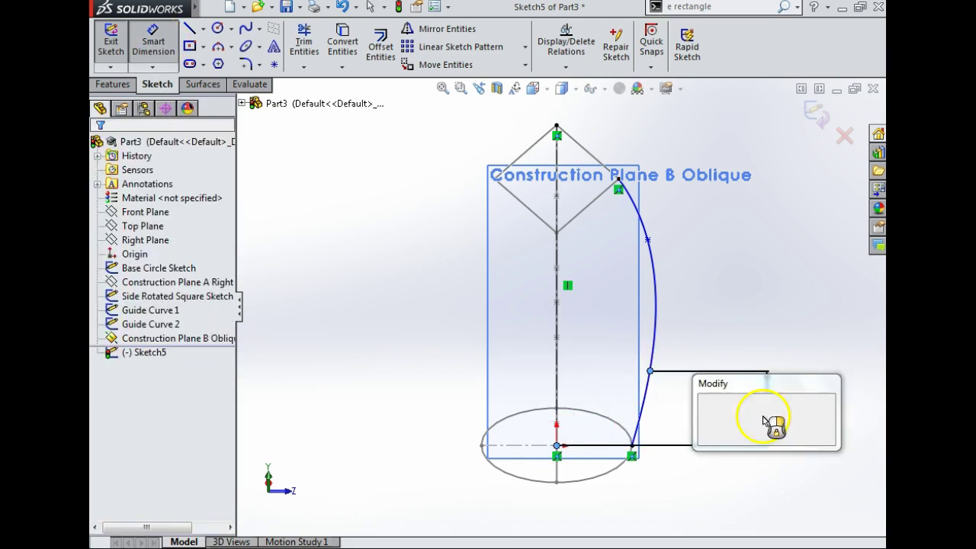
pyautogui.write('40')
pyautogui.press('Return')
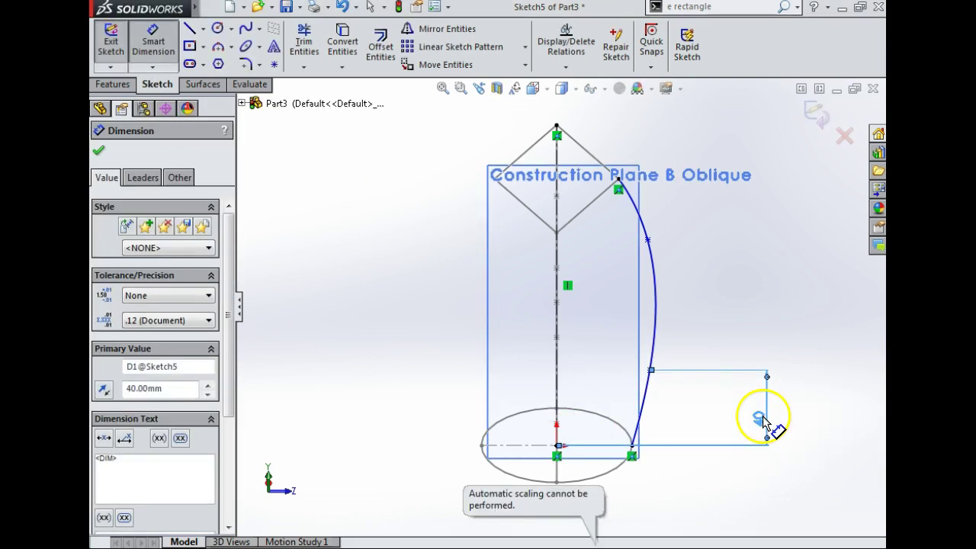
pyautogui.click(647, 240)
pyautogui.click(557, 445)
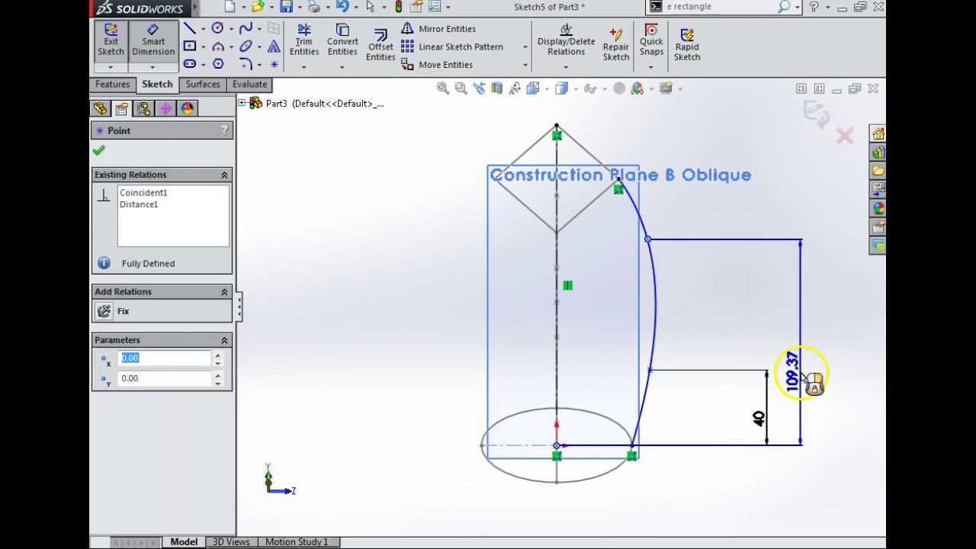
pyautogui.click(809, 378)
pyautogui.write('110')
pyautogui.press('Return')
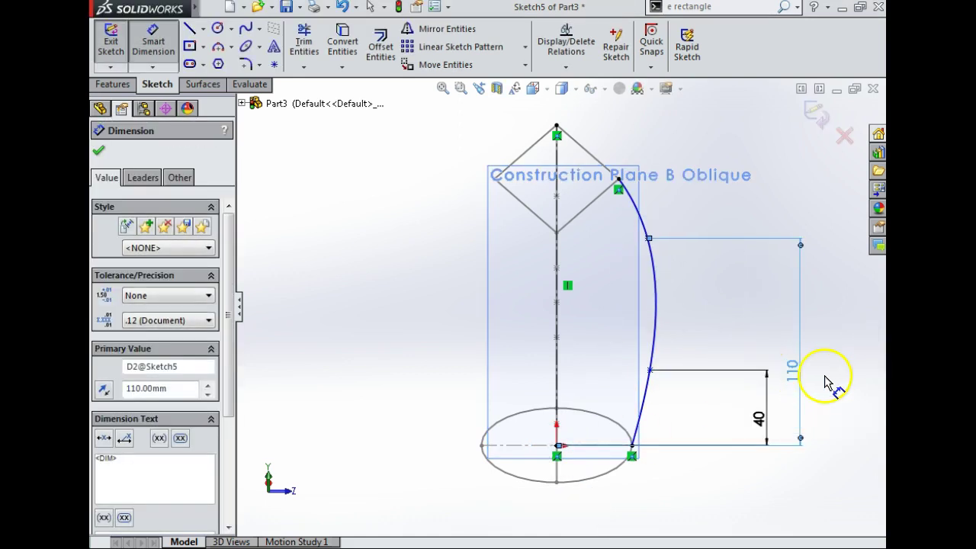
# Dimension the horizontal distances from the origin to the spline's intermediate points as 50 mm for the lower and 48 mm for the upper.
pyautogui.click(557, 445)
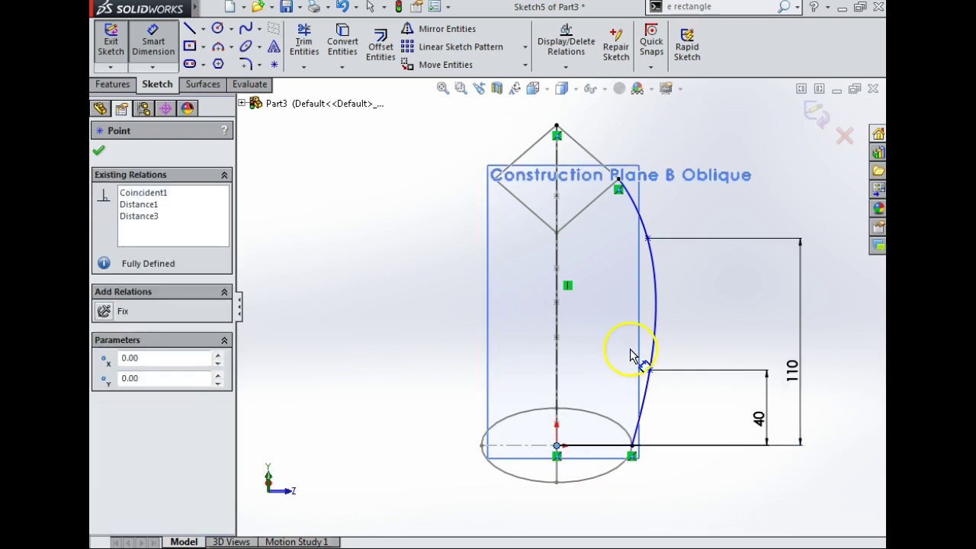
pyautogui.click(649, 371)
pyautogui.click(632, 515)
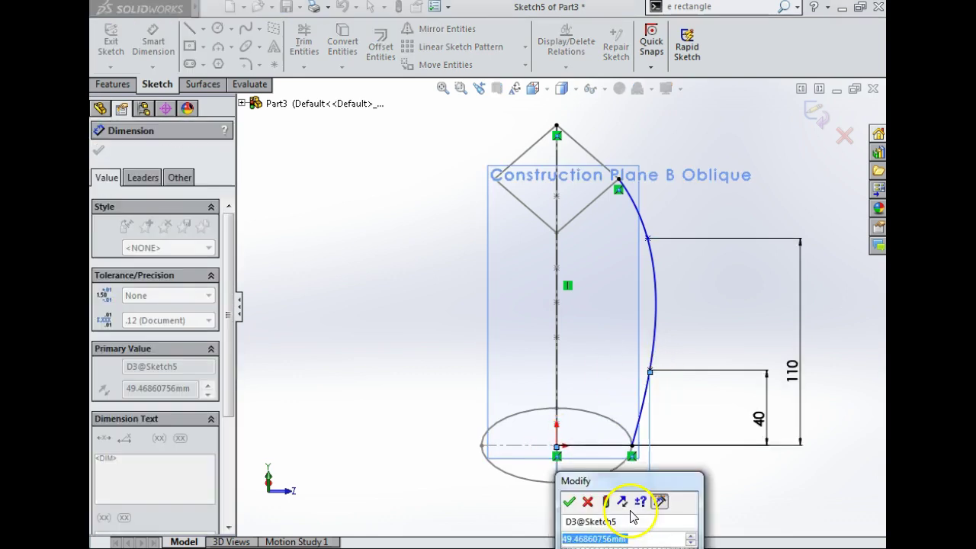
pyautogui.write('50')
pyautogui.press('Return')
pyautogui.click(647, 239)
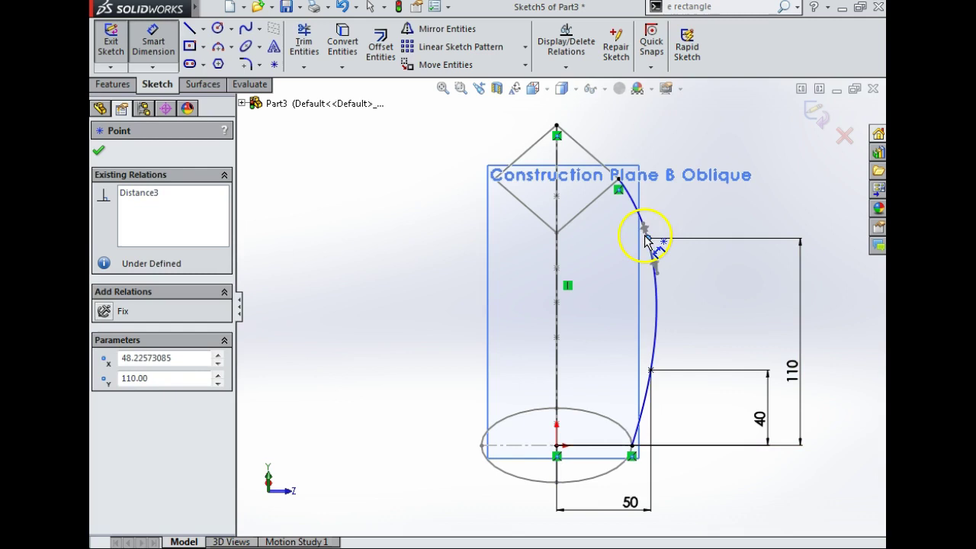
pyautogui.click(557, 446)
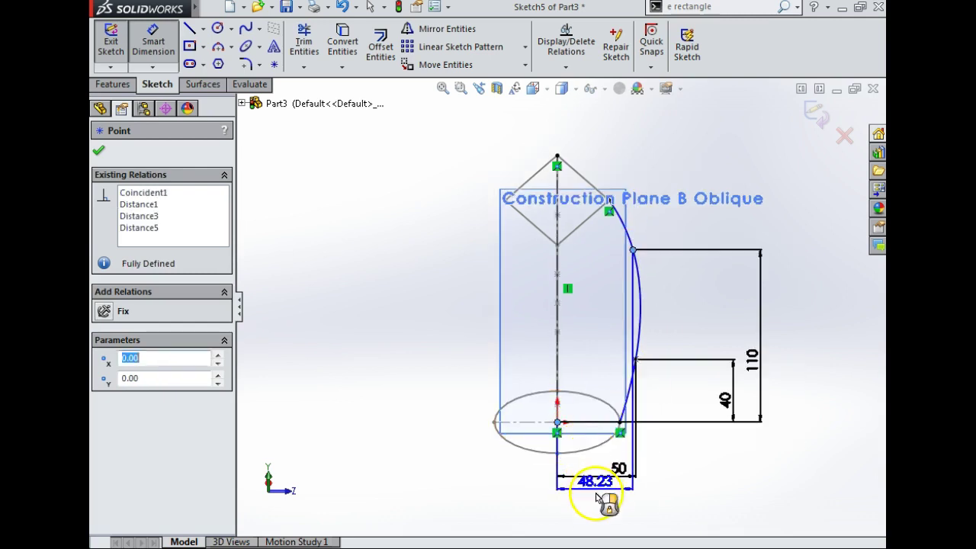
pyautogui.click(598, 509)
pyautogui.write('48')
pyautogui.press('Return')
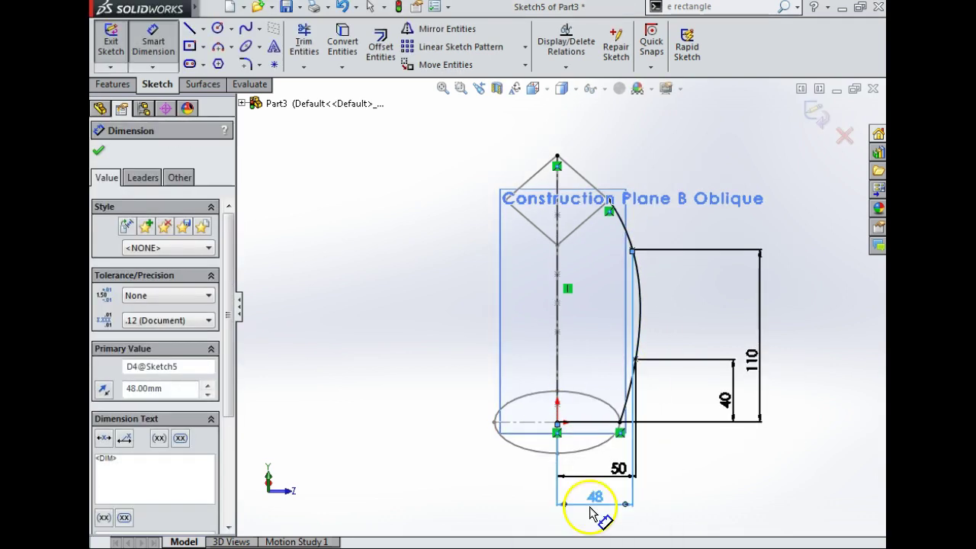
# Mirror the spline about the vertical centerline, keeping the original, and exit the sketch.
pyautogui.click(448, 31)
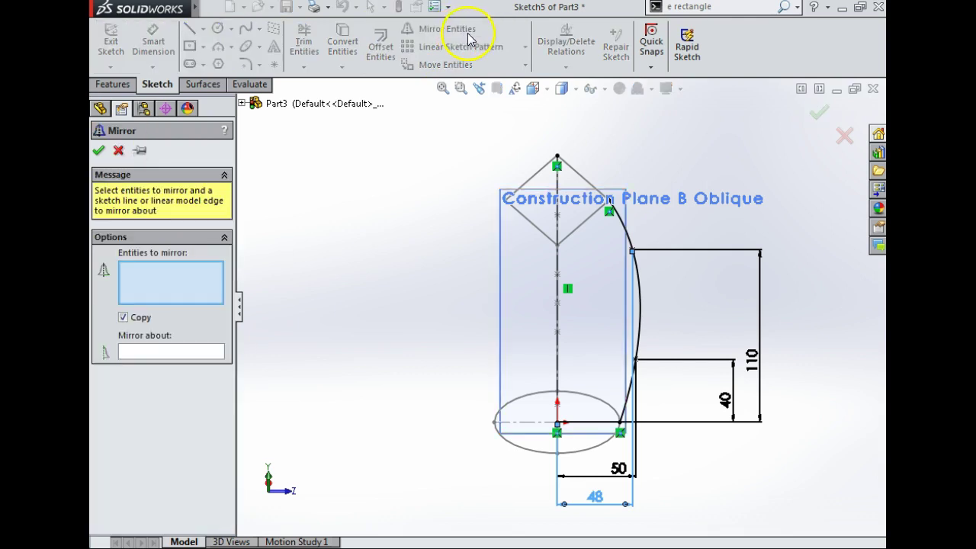
pyautogui.click(641, 324)
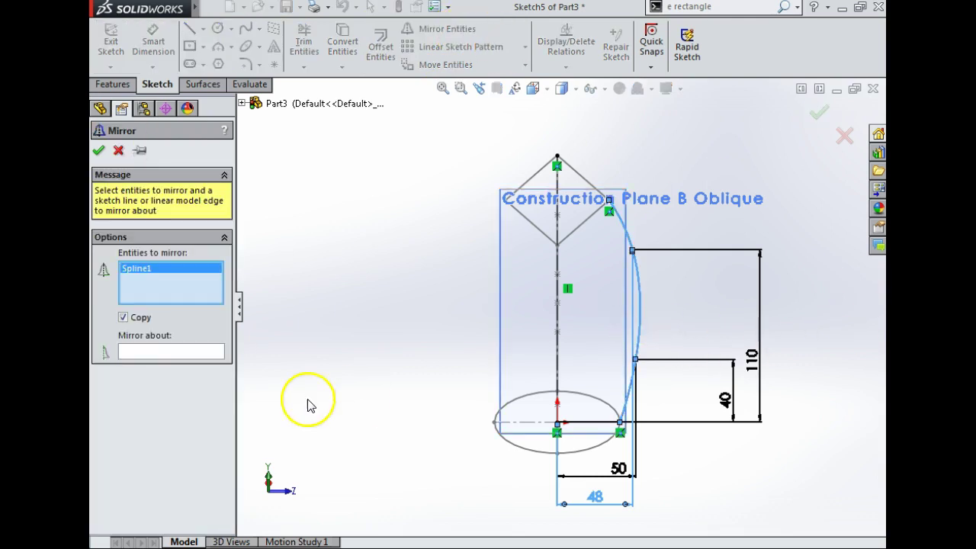
pyautogui.click(174, 352)
pyautogui.click(556, 345)
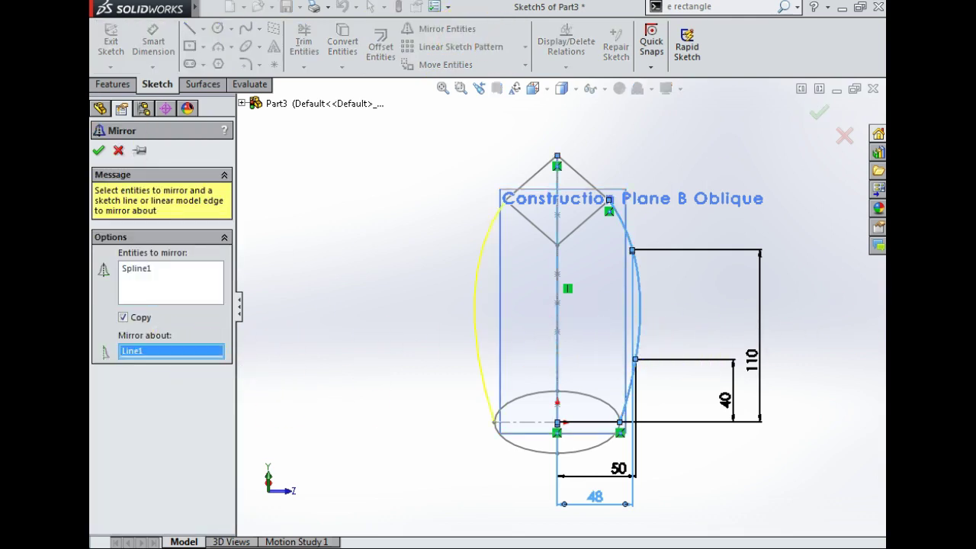
pyautogui.click(99, 150)
pyautogui.moveTo(754, 324)
pyautogui.mouseDown(button='middle')
pyautogui.moveTo(675, 326)
pyautogui.moveTo(725, 247)
pyautogui.moveTo(684, 233)
pyautogui.moveTo(678, 285)
pyautogui.mouseUp(button='middle')
pyautogui.click(815, 112)
# Hide Construction Plane B Oblique.
pyautogui.rightClick(187, 347)
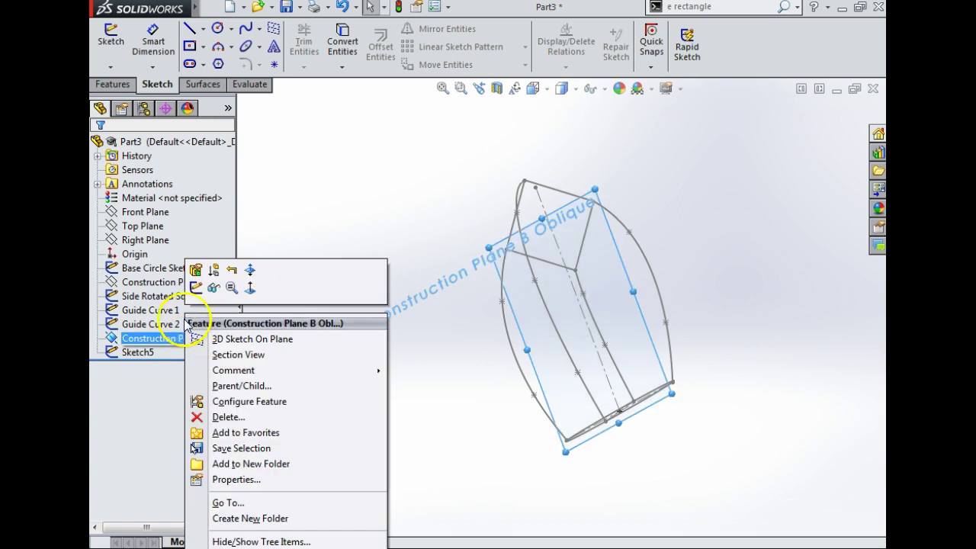
pyautogui.click(153, 287)
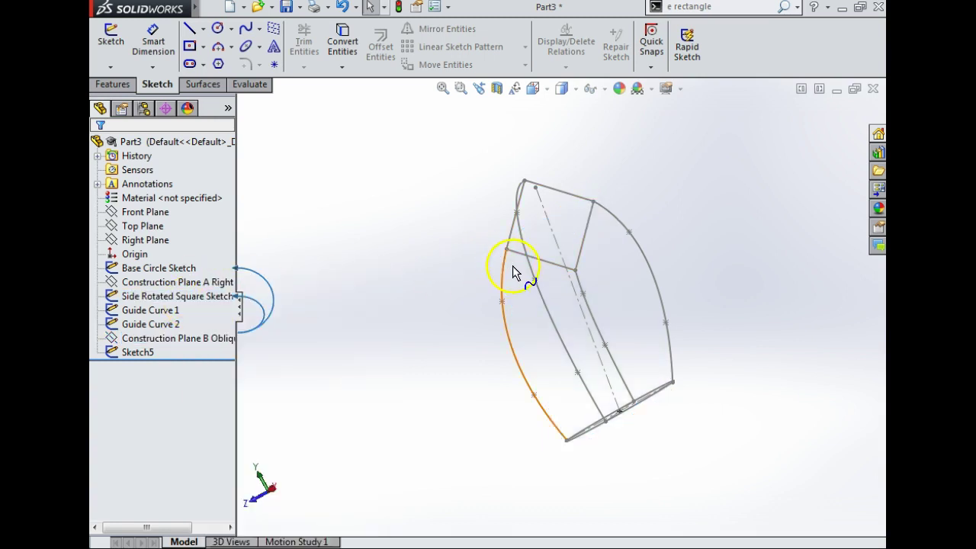
pyautogui.moveTo(513, 267); pyautogui.dragTo(592, 311, button='middle')
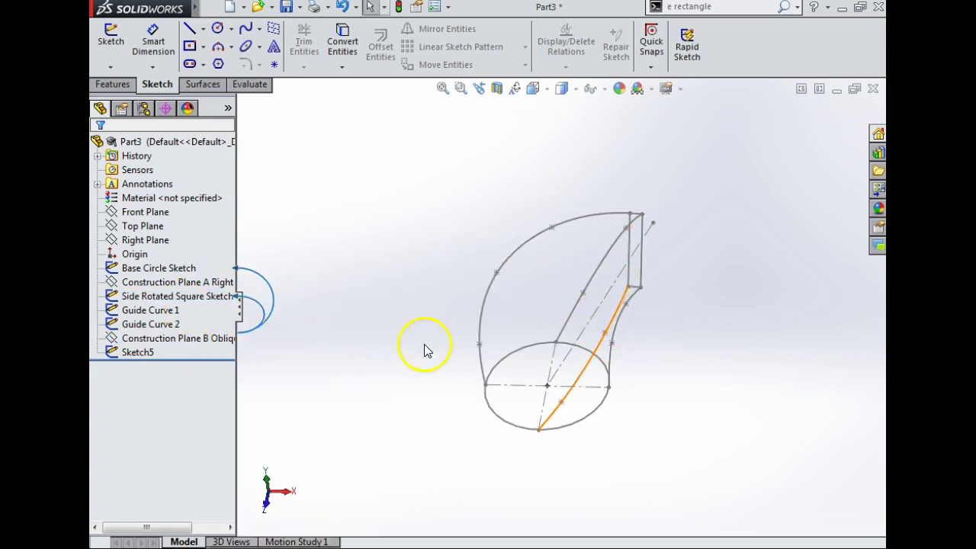
pyautogui.moveTo(420, 344); pyautogui.dragTo(424, 187, button='middle')
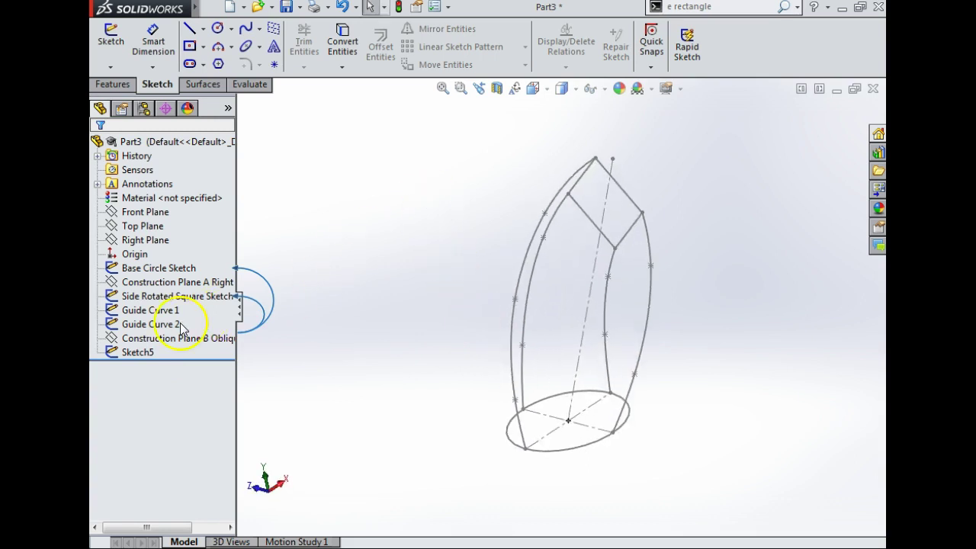
# Rename the mirrored-spline sketch as Construction Guide Curves.
pyautogui.click(141, 351)
pyautogui.click(141, 352)
pyautogui.write('C')
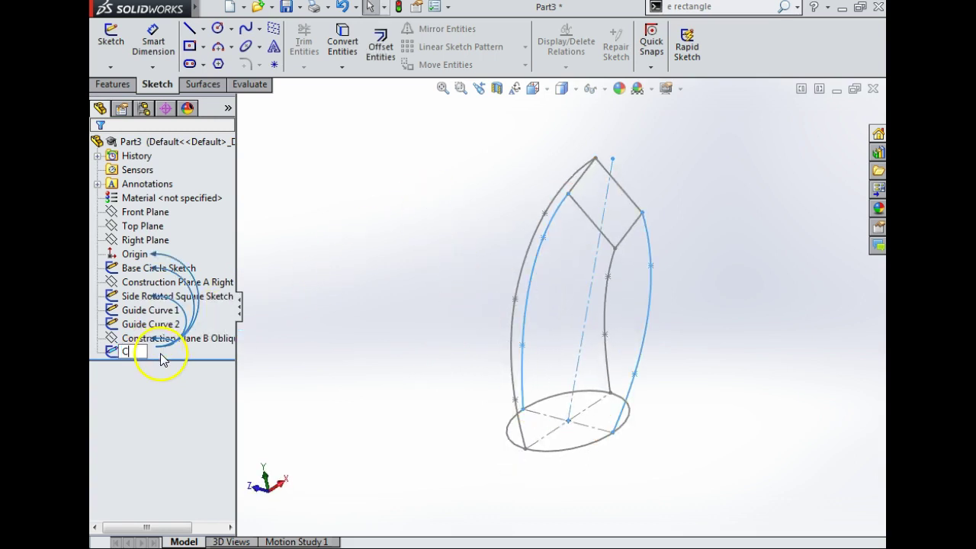
pyautogui.write('onstruction Guide Curves')
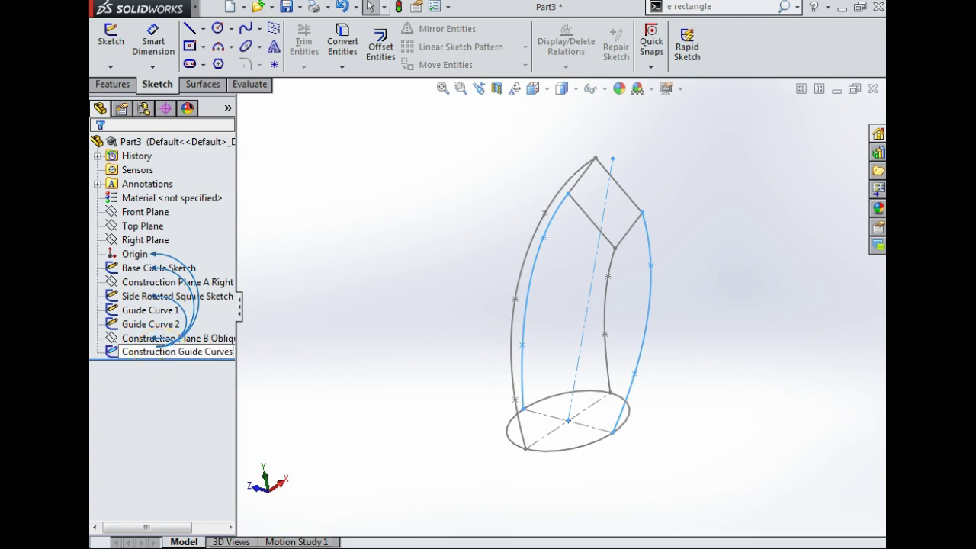
pyautogui.click(388, 300)
pyautogui.click(233, 352)
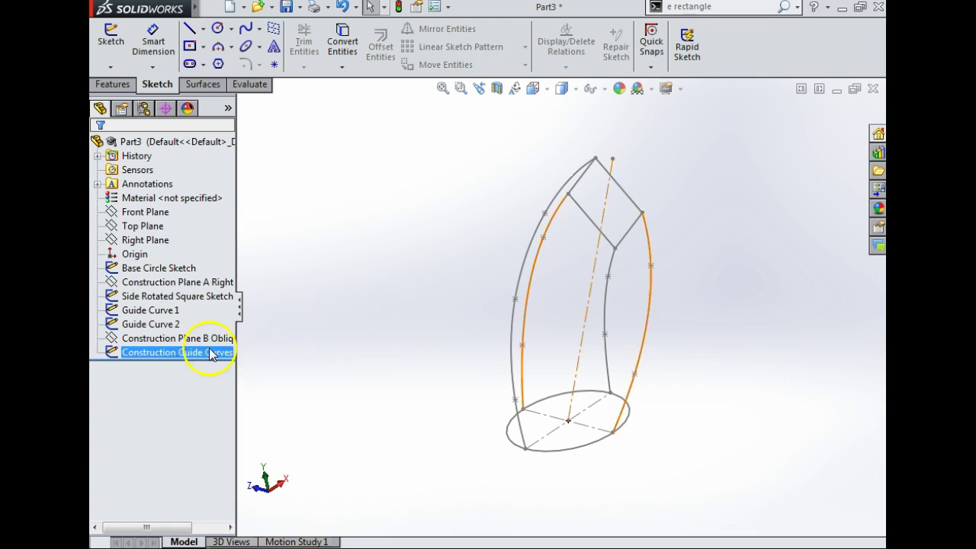
pyautogui.click(374, 306)
# Create a new sketch on Construction Plane B Oblique containing only the front-side spline, copied with Convert Entities.
pyautogui.moveTo(374, 305)
pyautogui.mouseDown(button='middle')
pyautogui.moveTo(403, 294)
pyautogui.moveTo(327, 309)
pyautogui.mouseUp(button='middle')
pyautogui.click(227, 345)
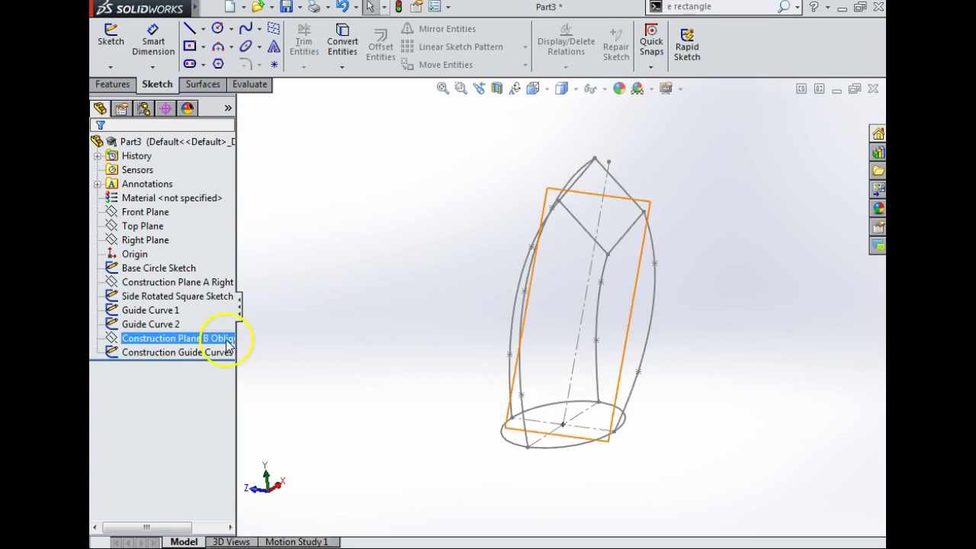
pyautogui.moveTo(414, 331); pyautogui.dragTo(440, 361, button='middle')
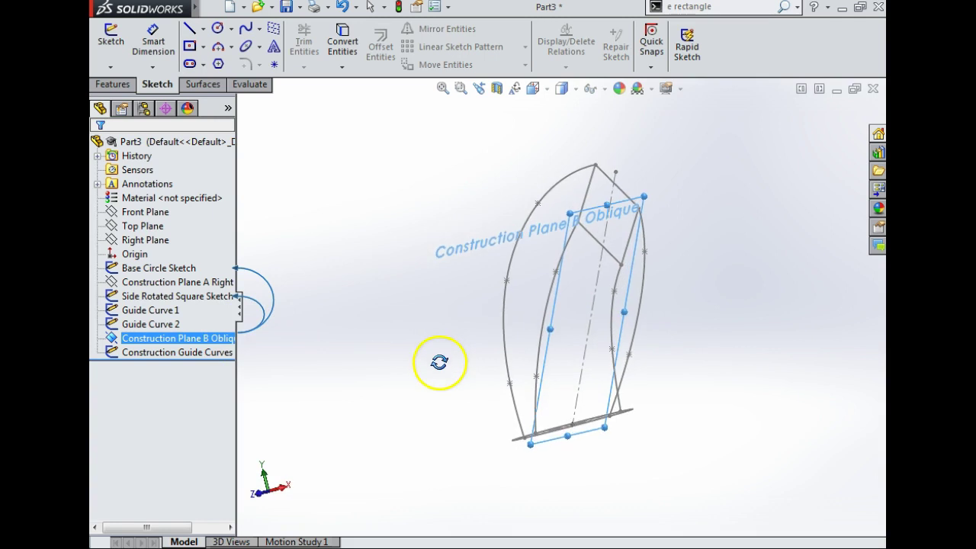
pyautogui.click(113, 48)
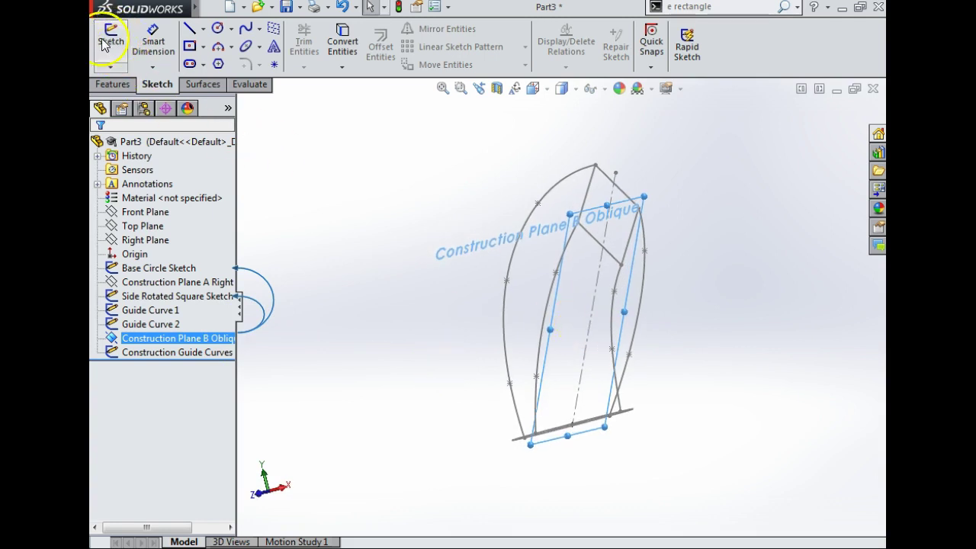
pyautogui.click(113, 49)
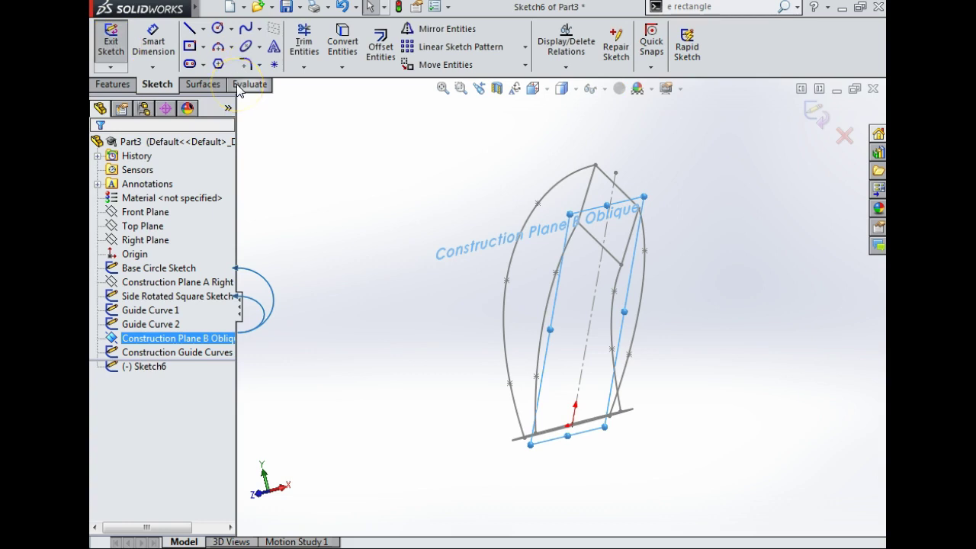
pyautogui.moveTo(588, 266)
pyautogui.mouseDown(button='middle')
pyautogui.moveTo(556, 310)
pyautogui.moveTo(527, 308)
pyautogui.mouseUp(button='middle')
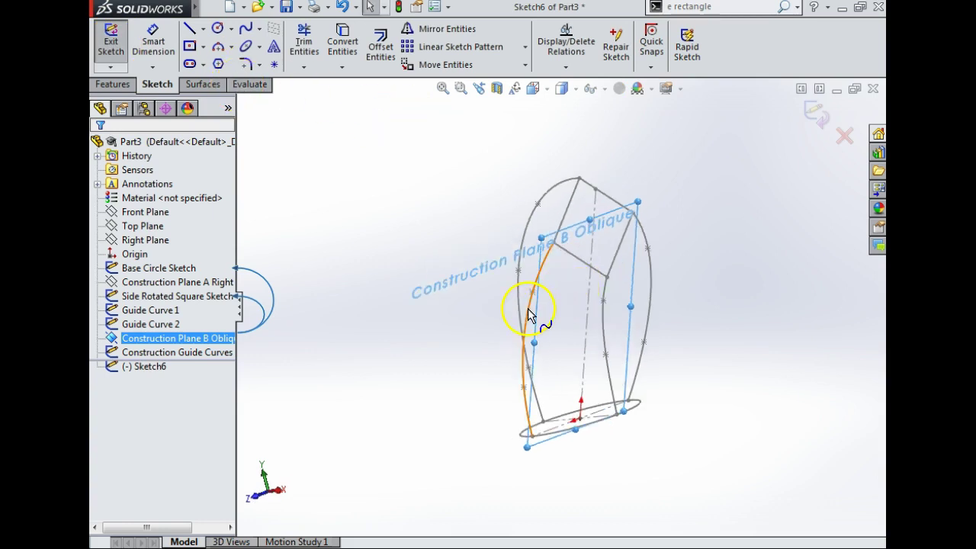
pyautogui.click(528, 308)
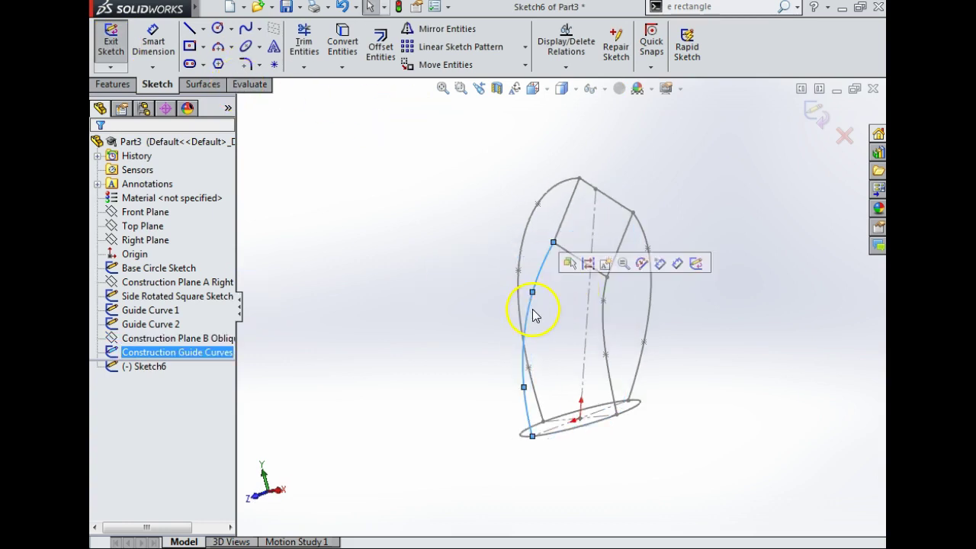
pyautogui.click(350, 50)
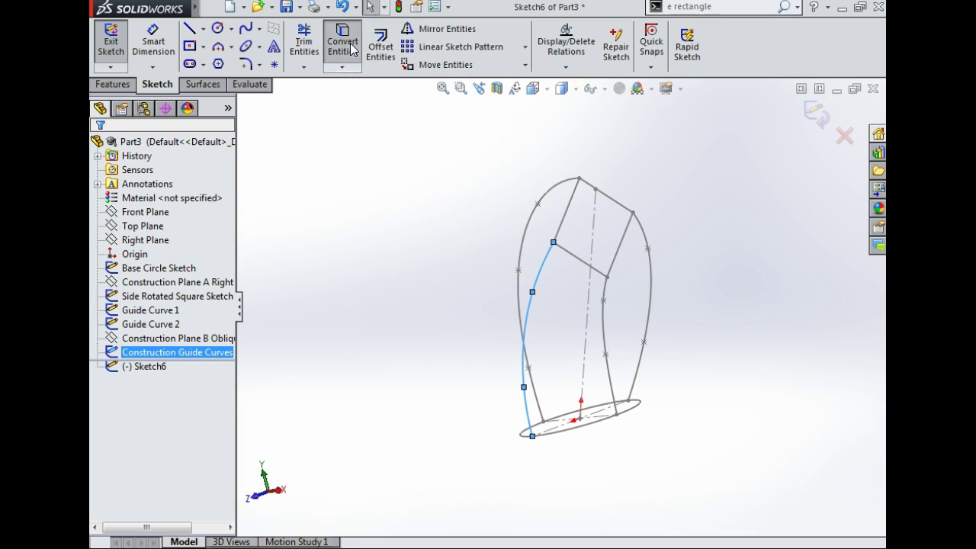
pyautogui.click(815, 110)
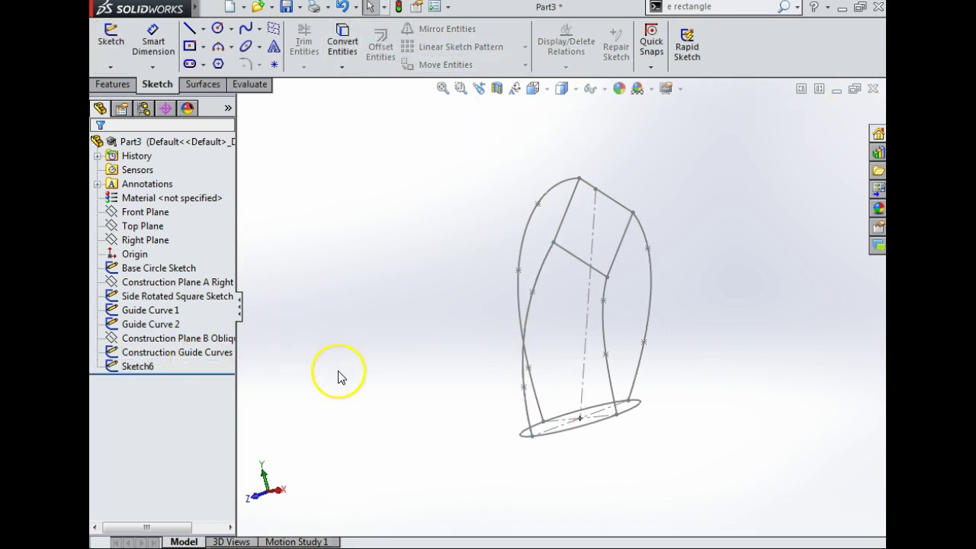
# Rename the converted spline's sketch as Guide Curve 3.
pyautogui.click(200, 352)
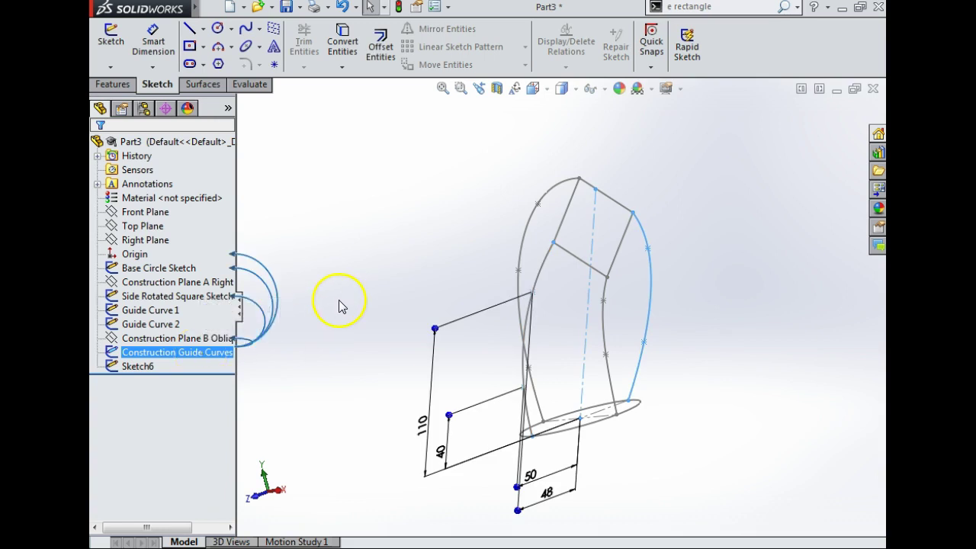
pyautogui.click(279, 358)
pyautogui.click(145, 368)
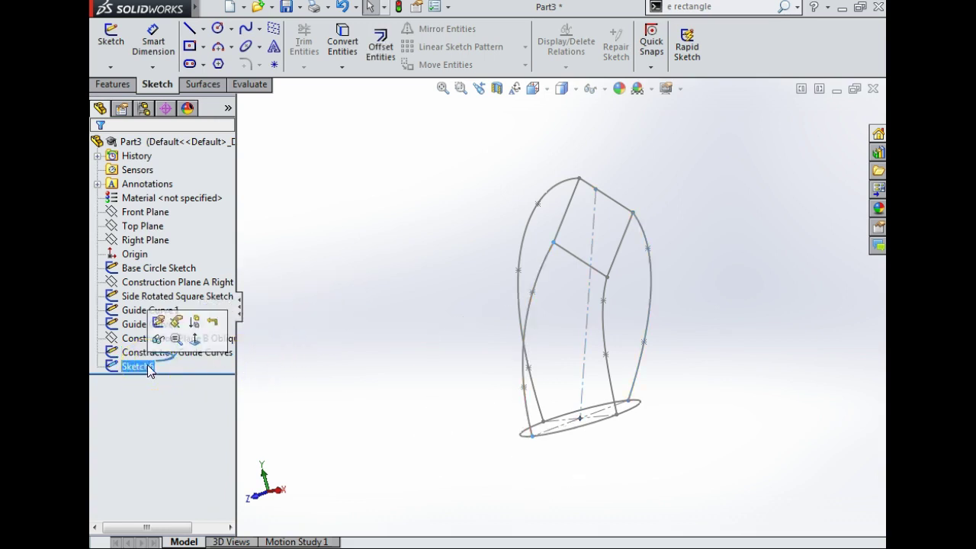
pyautogui.click(148, 368)
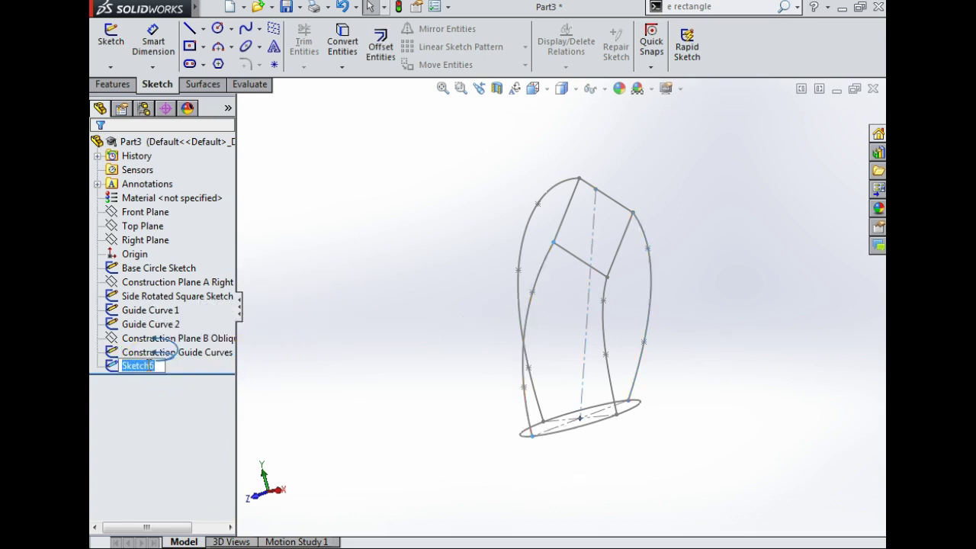
pyautogui.write('Guide Curve 3')
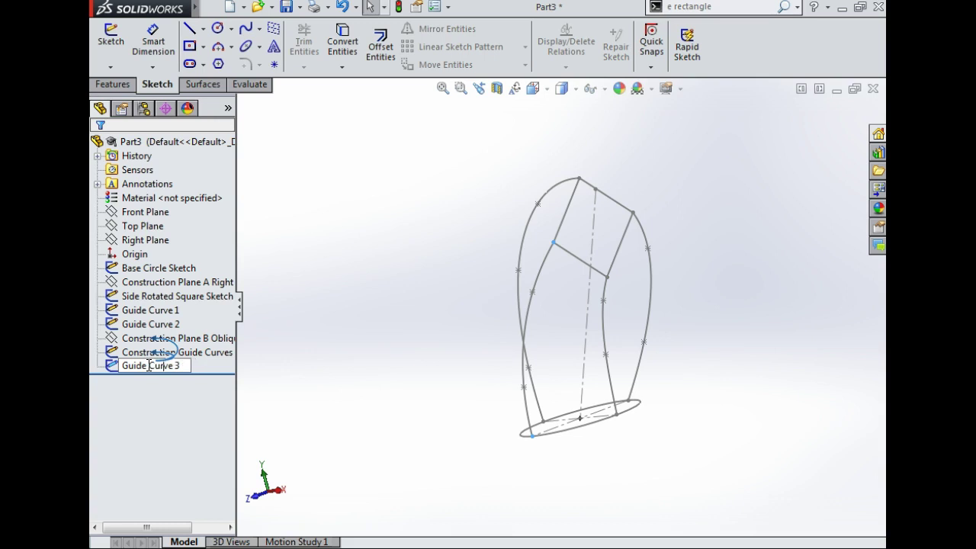
pyautogui.press('Return')
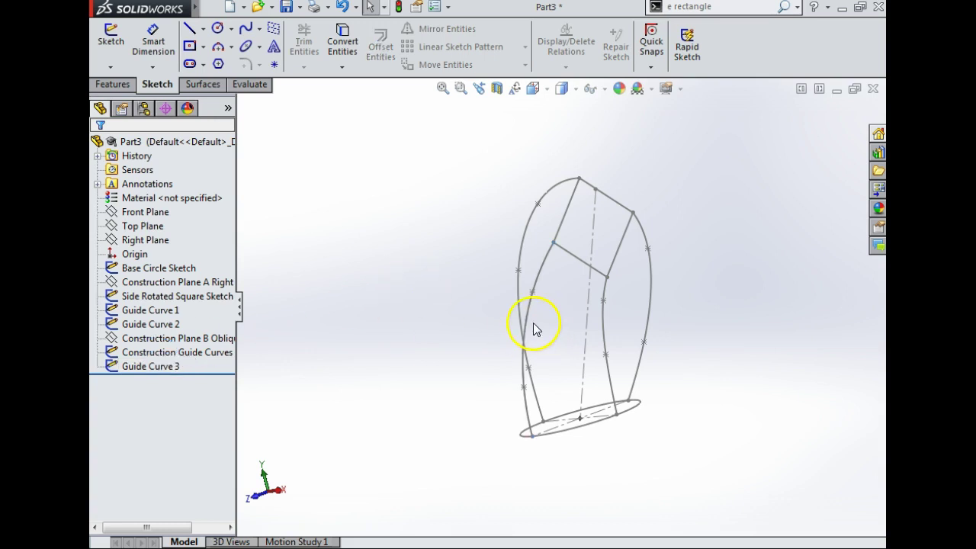
# Create a new sketch on Construction Plane B Oblique containing only the rear-side spline, copied with Convert Entities.
pyautogui.click(150, 340)
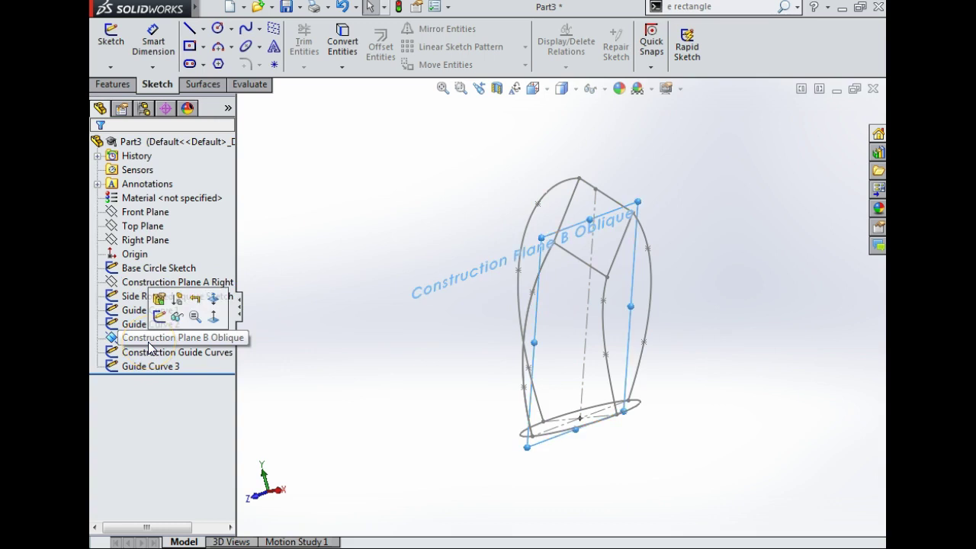
pyautogui.click(106, 38)
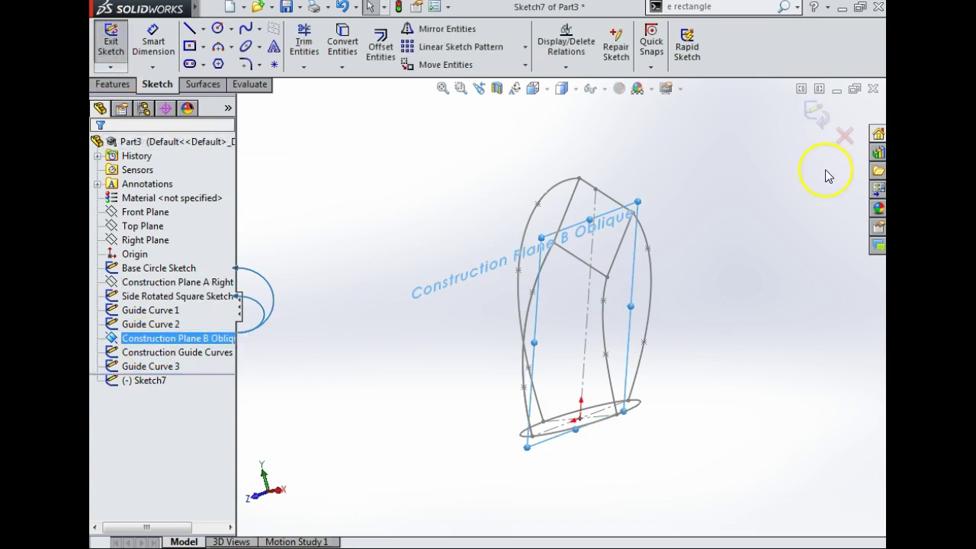
pyautogui.click(653, 282)
pyautogui.click(343, 42)
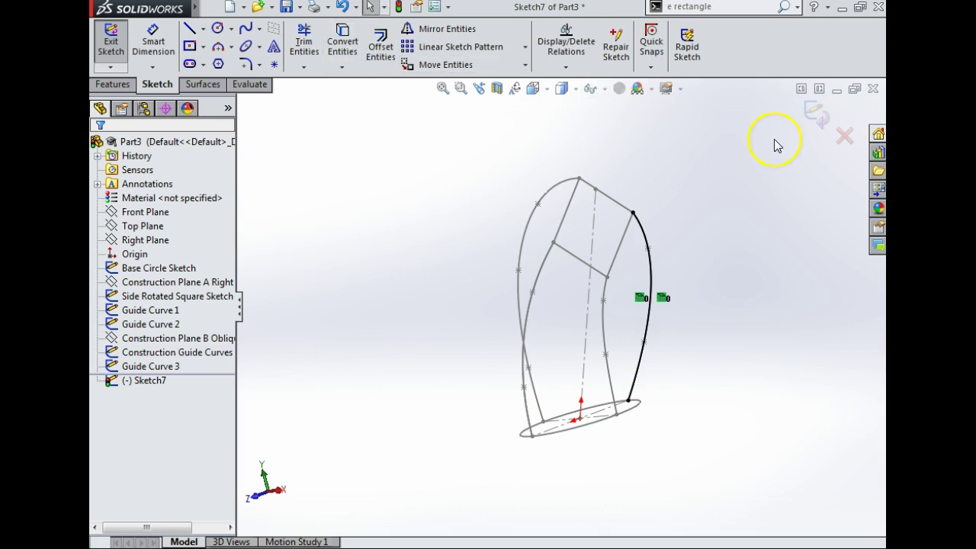
pyautogui.click(811, 114)
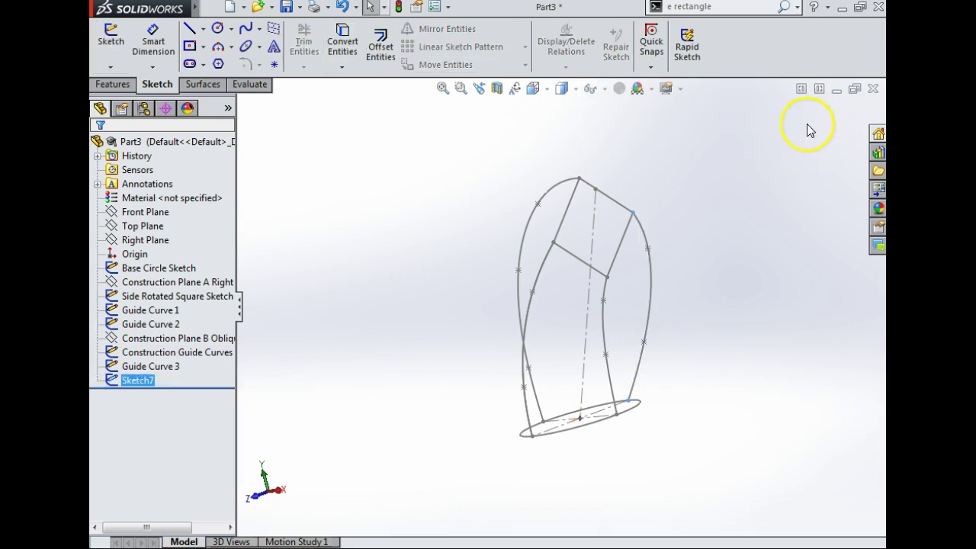
# Rename the newly converted spline's sketch as Guide Curve 4.
pyautogui.click(145, 381)
pyautogui.click(145, 381)
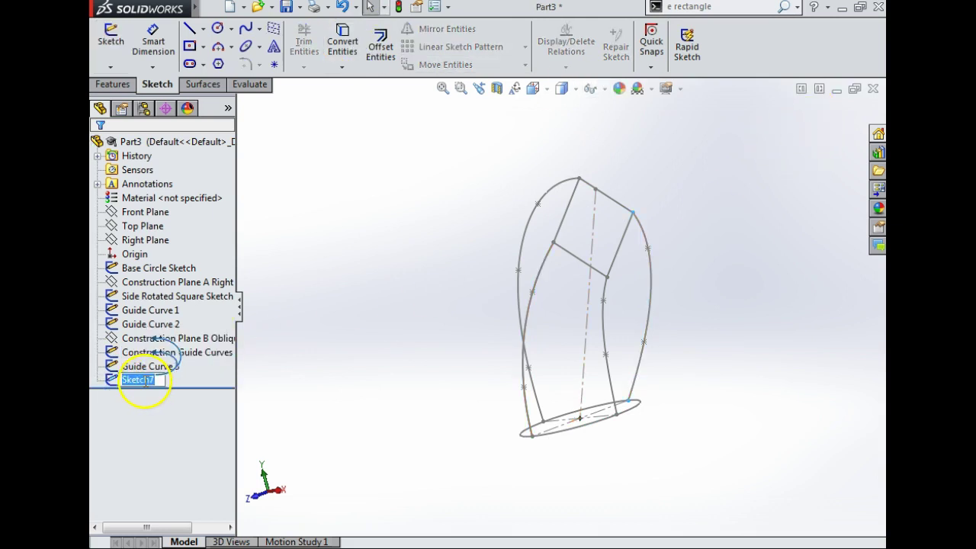
pyautogui.write('Guide Curve 4')
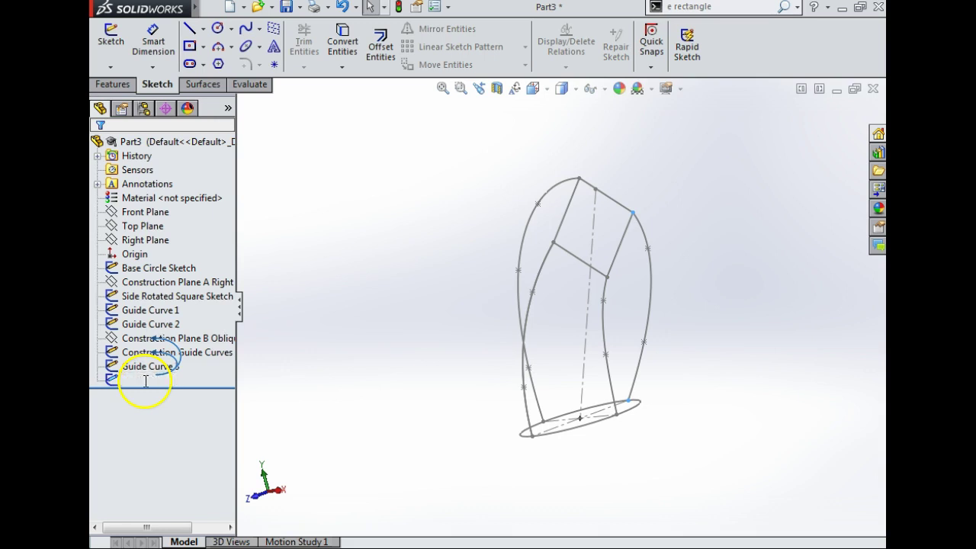
pyautogui.click(335, 319)
# Hide the Construction Guide Curves sketch, keeping Guide Curve 3 and Guide Curve 4 shown.
pyautogui.click(211, 352)
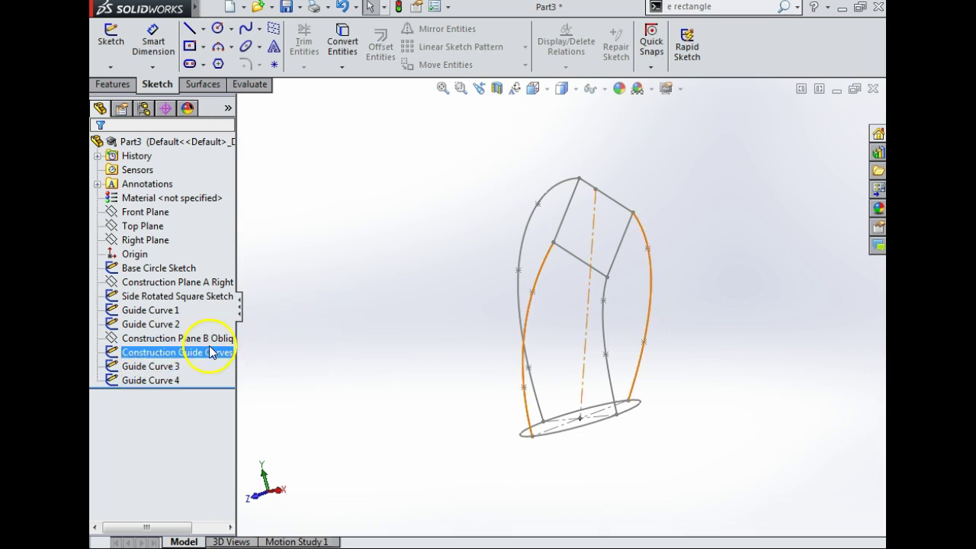
pyautogui.moveTo(198, 347)
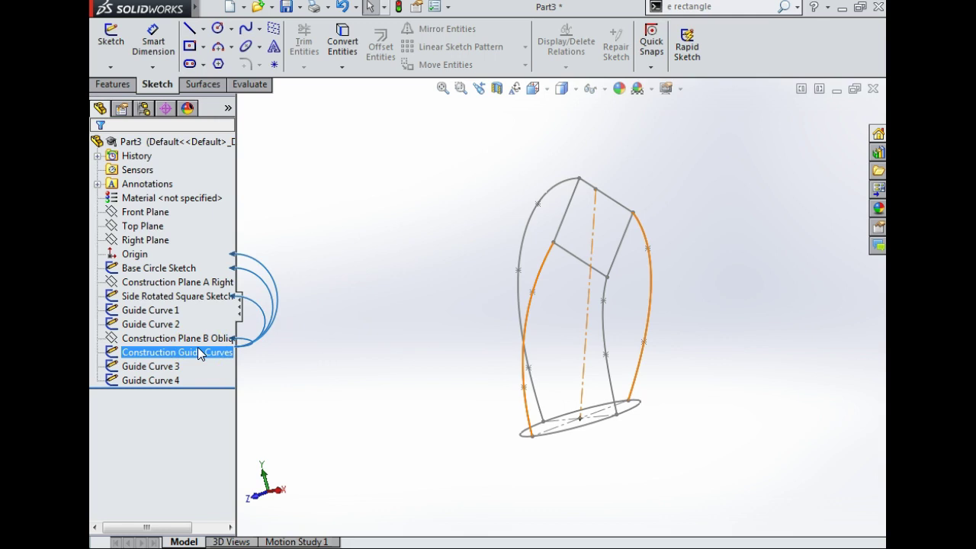
pyautogui.click(185, 367)
pyautogui.click(185, 381)
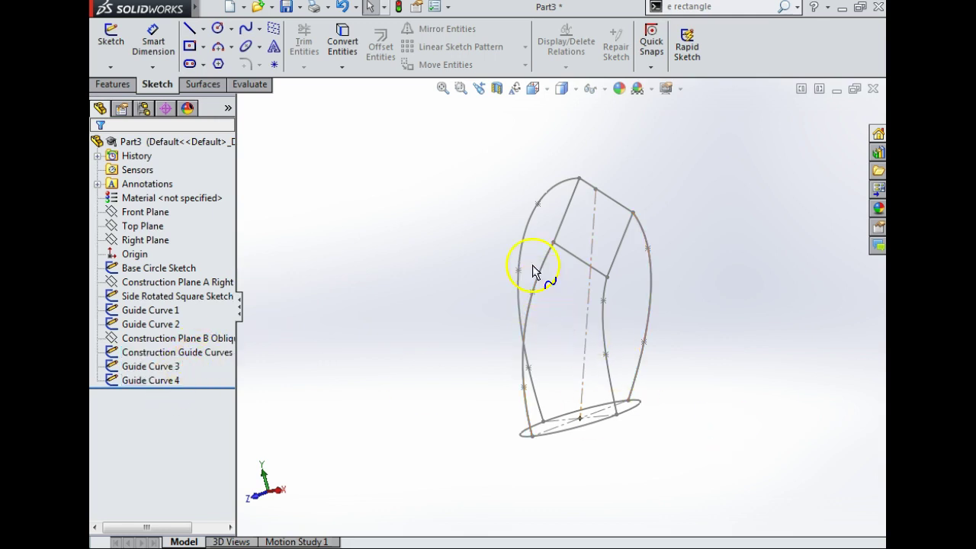
pyautogui.click(202, 351)
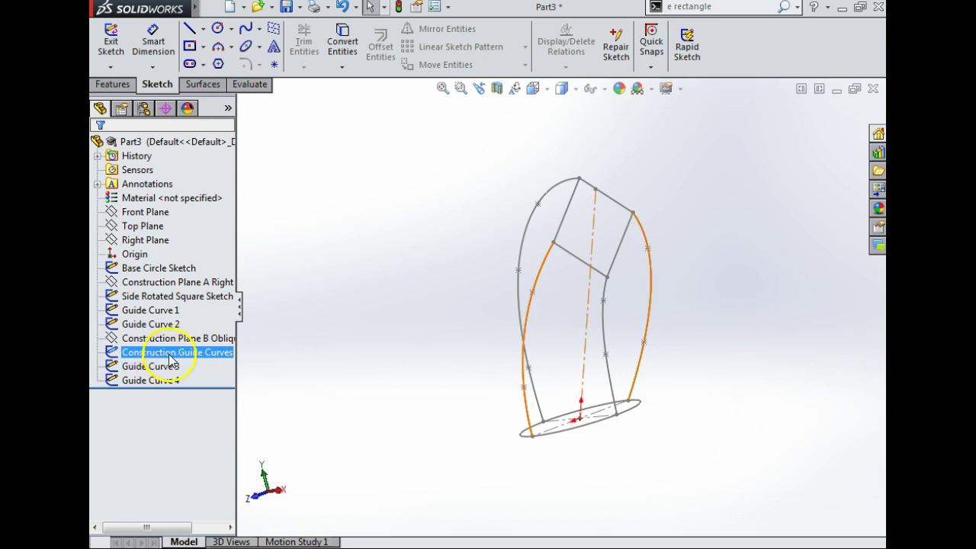
pyautogui.rightClick(228, 351)
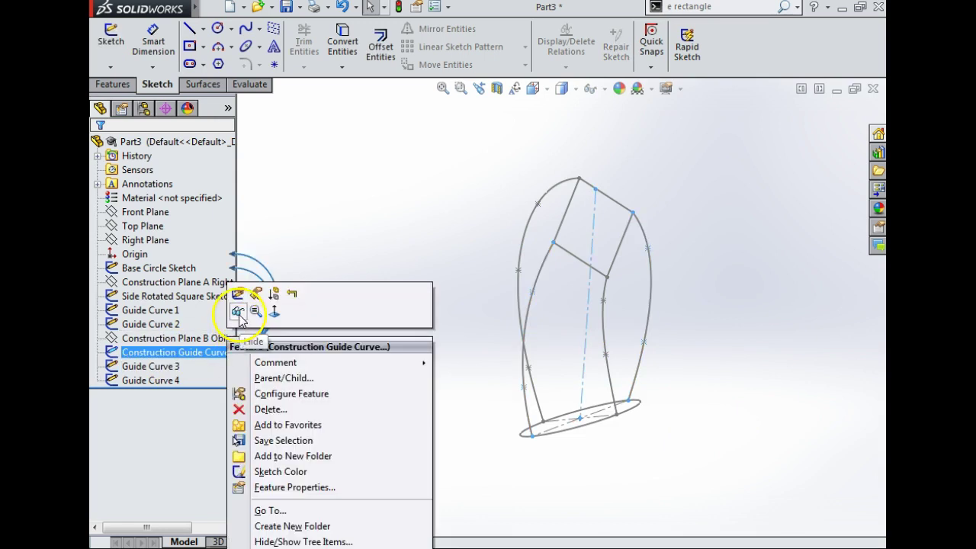
pyautogui.click(238, 315)
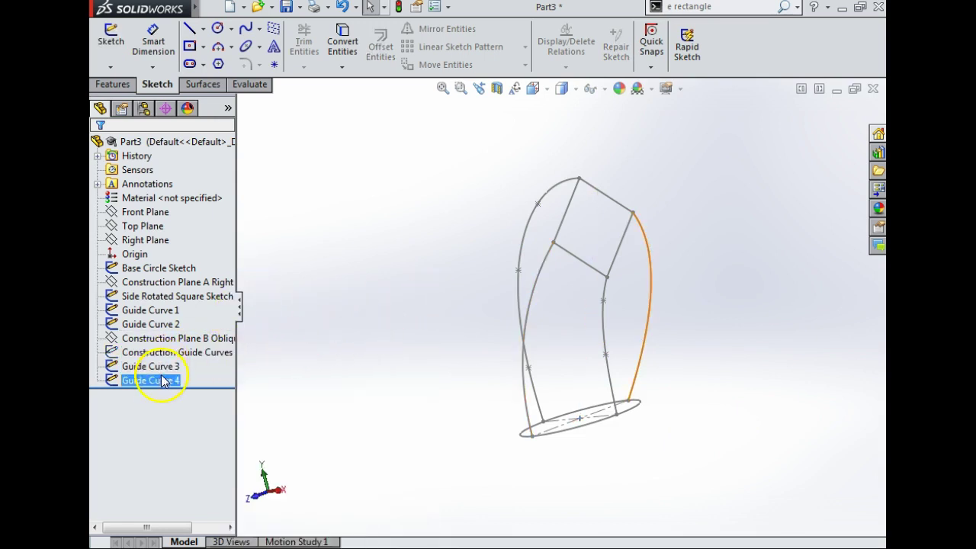
# Start a Lofted Surface with the Base Circle Sketch and Side Rotated Square Sketch as profiles.
pyautogui.moveTo(506, 291); pyautogui.dragTo(529, 307, button='middle')
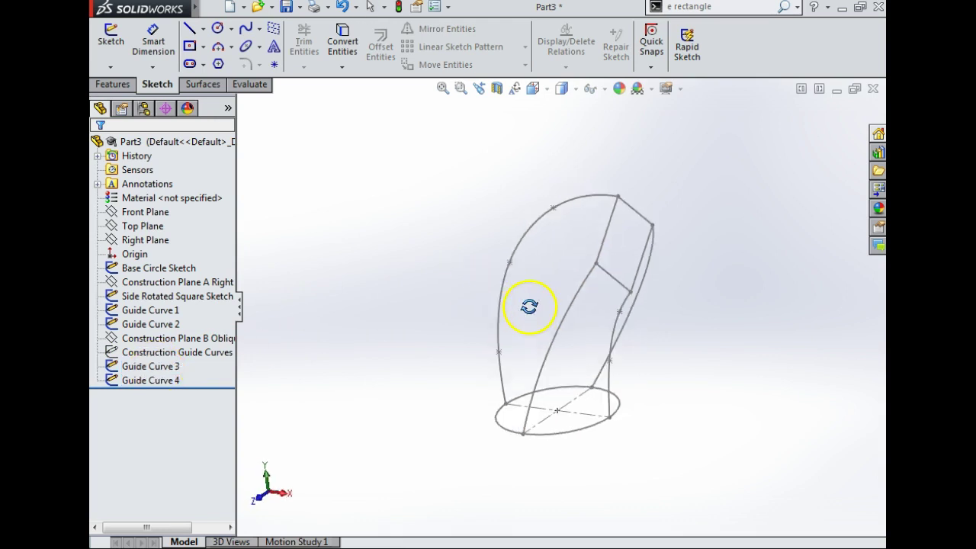
pyautogui.click(203, 86)
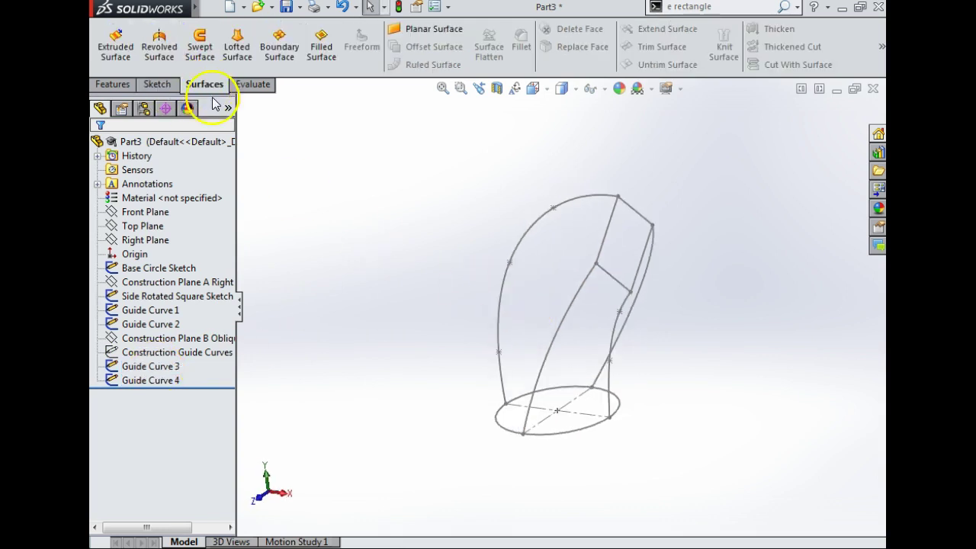
pyautogui.click(236, 45)
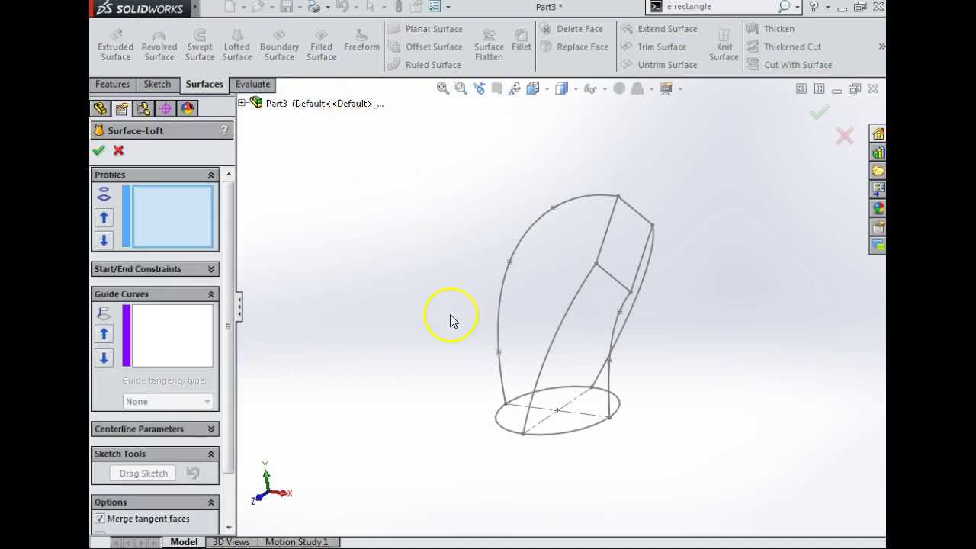
pyautogui.click(499, 427)
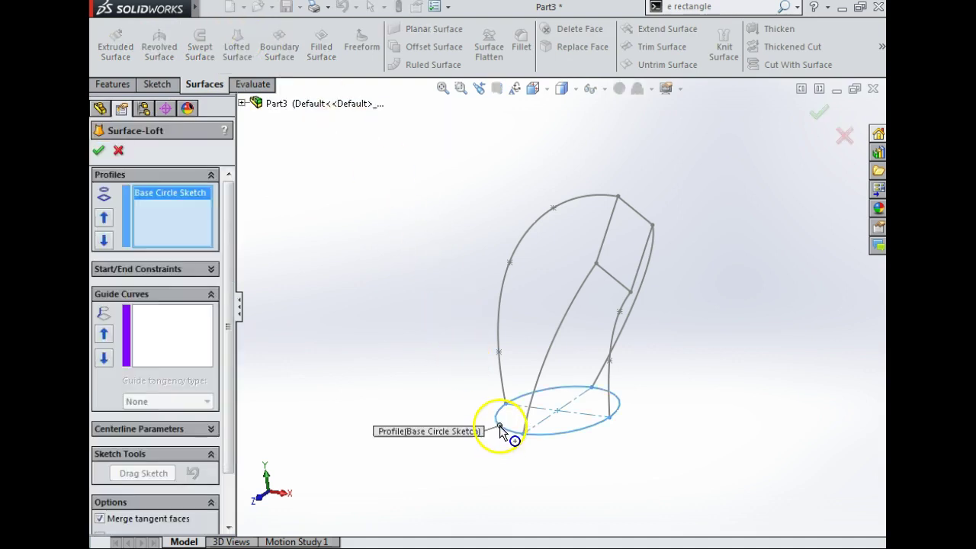
pyautogui.click(609, 234)
pyautogui.moveTo(313, 339); pyautogui.dragTo(347, 271, button='middle')
# Add Guide Curves 2, 3, 1 and 4 as the loft's guide curves and create the surface.
pyautogui.click(161, 333)
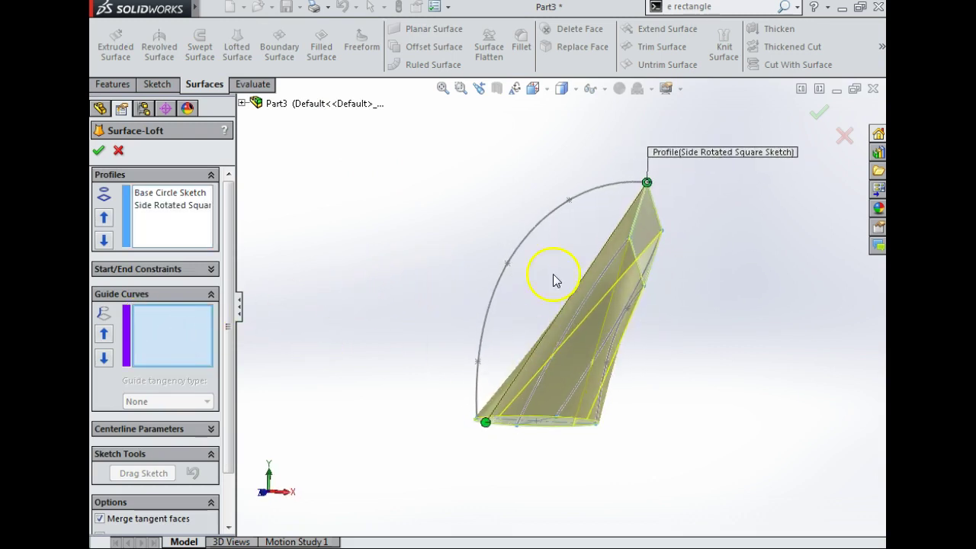
pyautogui.click(547, 211)
pyautogui.click(617, 322)
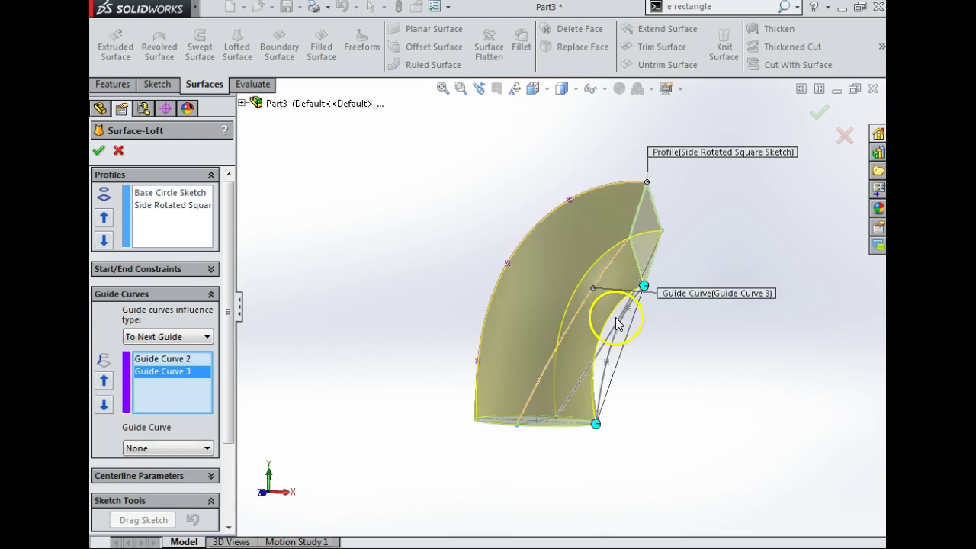
pyautogui.click(616, 324)
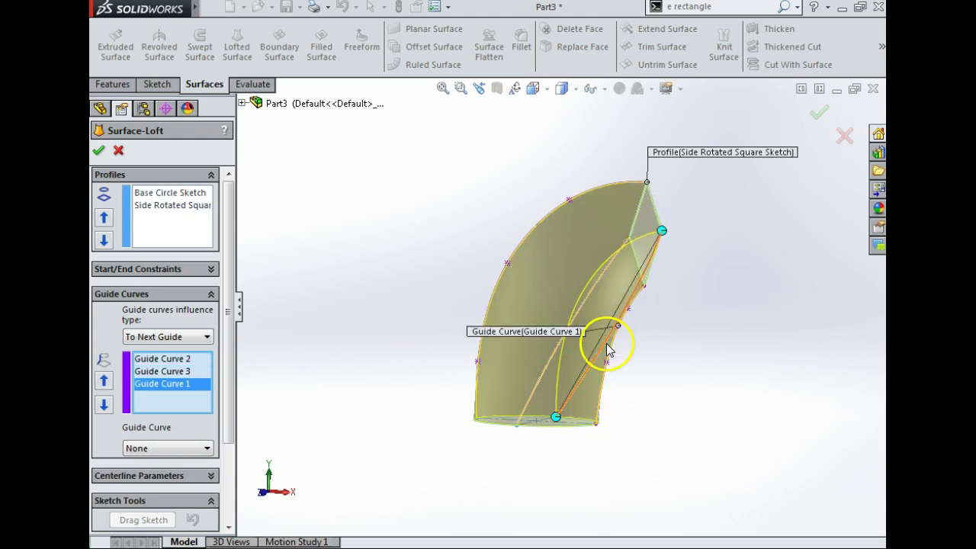
pyautogui.click(690, 359)
pyautogui.moveTo(690, 359); pyautogui.dragTo(621, 343, button='middle')
pyautogui.click(100, 150)
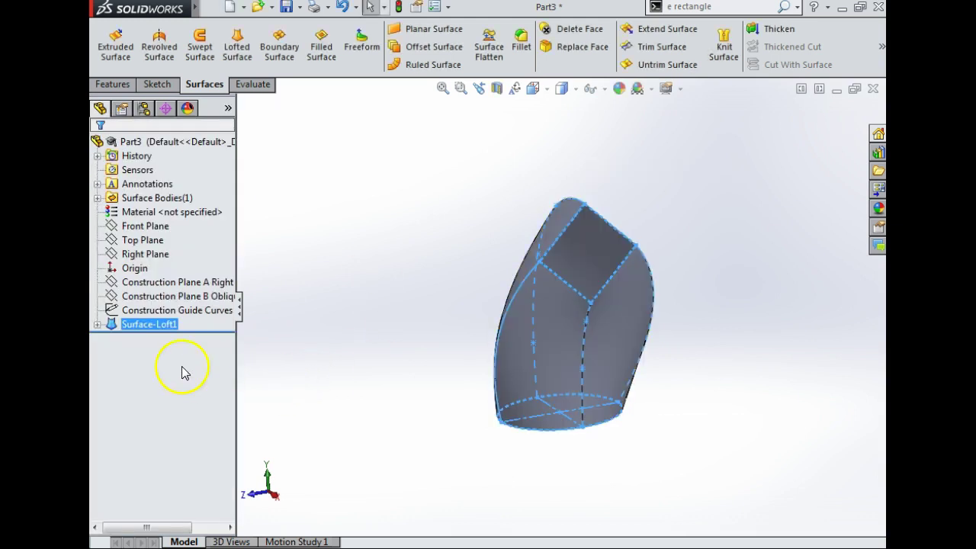
# Rename the lofted surface feature as Bottle Surface Loft.
pyautogui.click(146, 327)
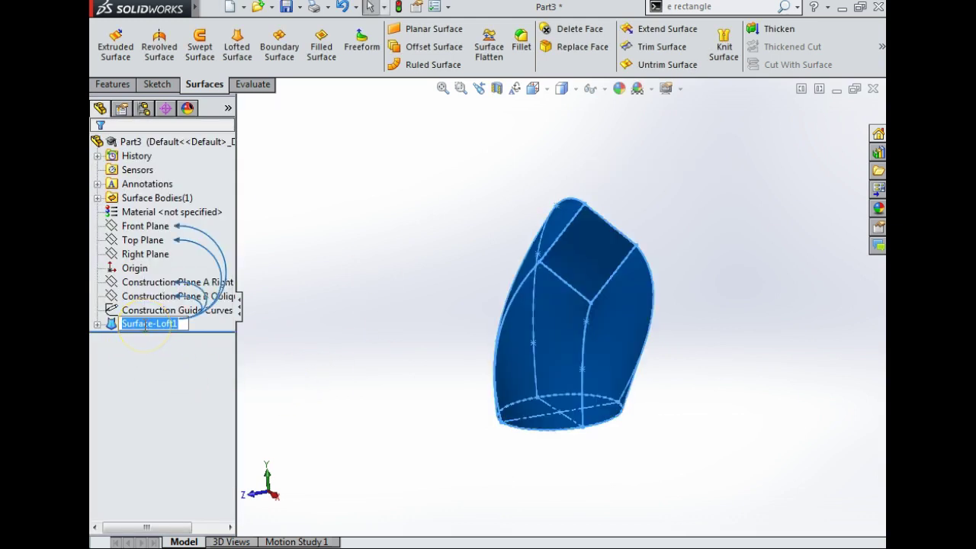
pyautogui.write('Bottle')
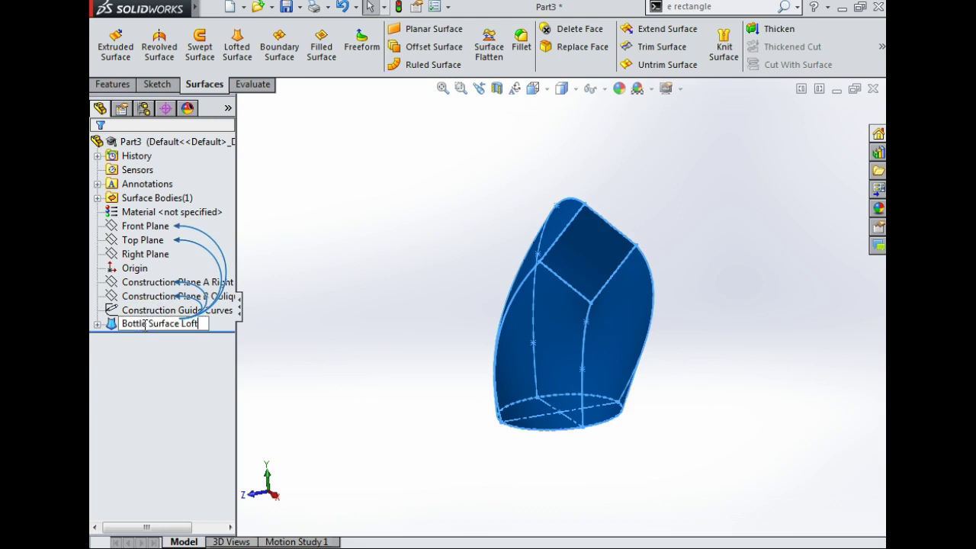
pyautogui.click(363, 254)
pyautogui.click(191, 289)
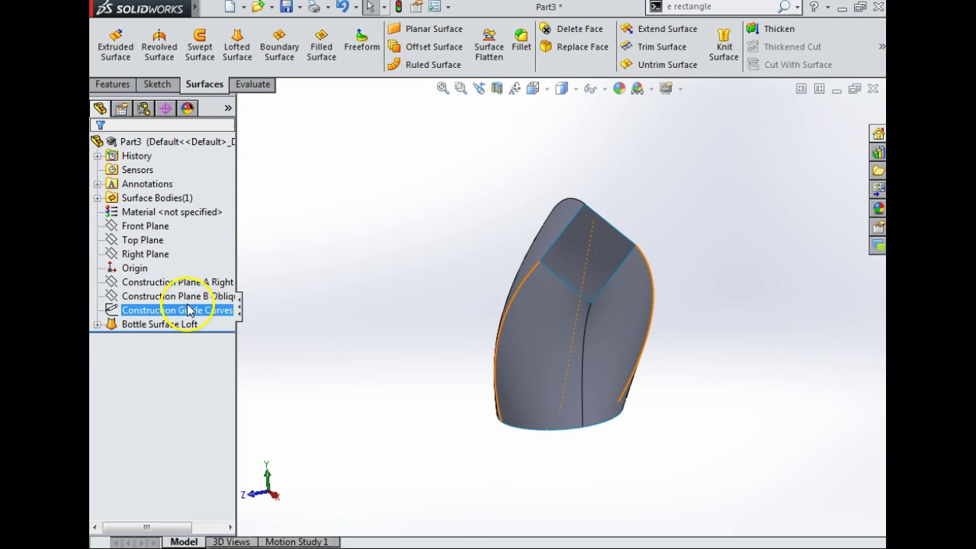
pyautogui.click(174, 328)
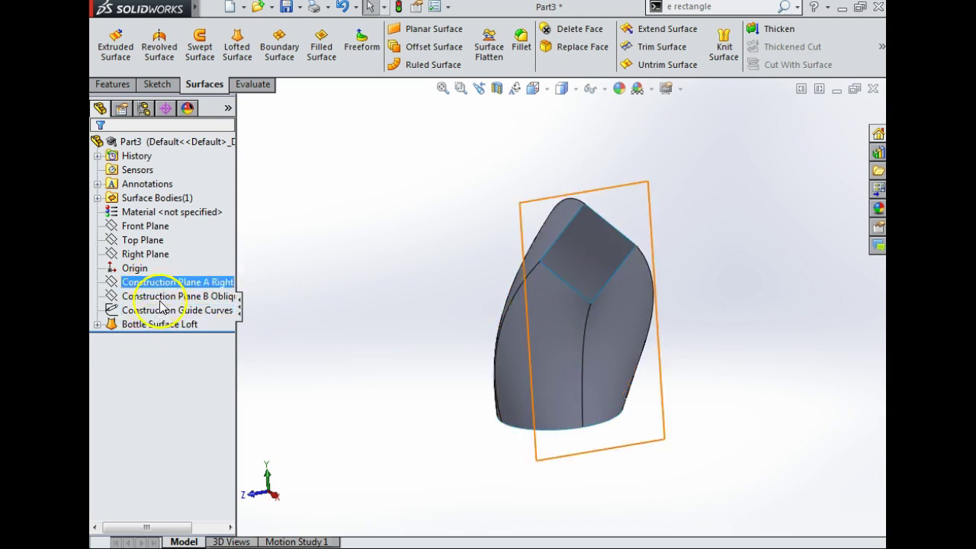
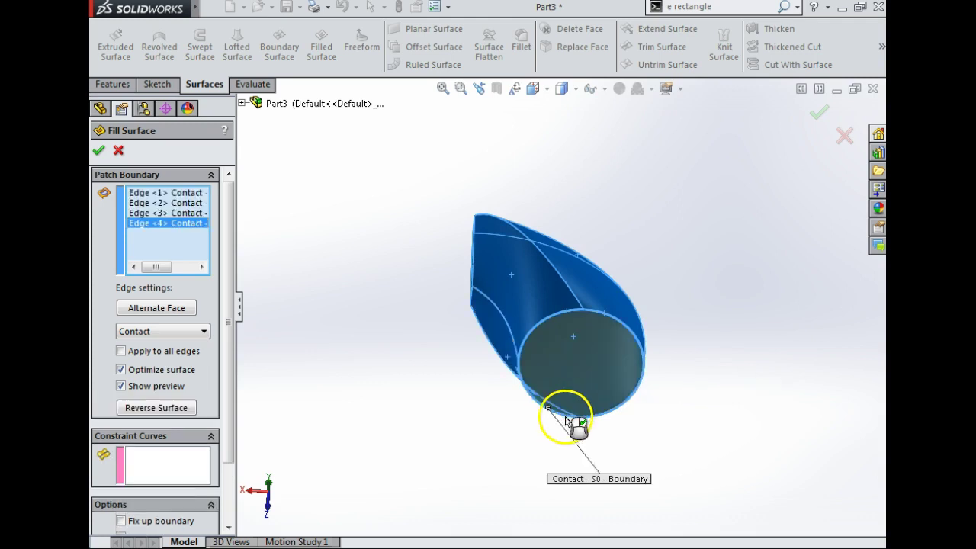
# Create a filled surface across the circular base opening, using its four edges with Contact curvature control.
pyautogui.click(98, 152)
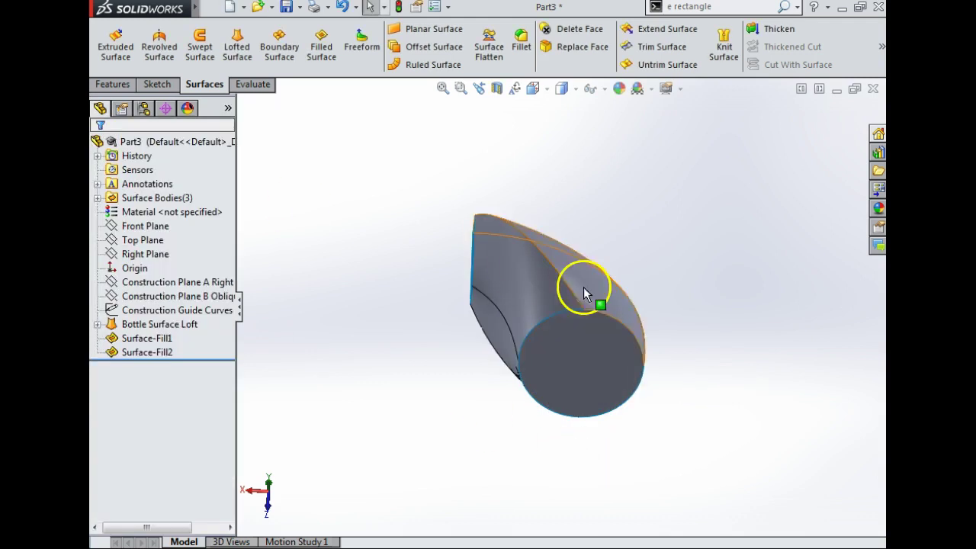
# Rename the square opening's fill as Surface-Fill Top and the circular base's fill as Surface-Fill Bottom.
pyautogui.moveTo(723, 260); pyautogui.dragTo(810, 404, button='middle')
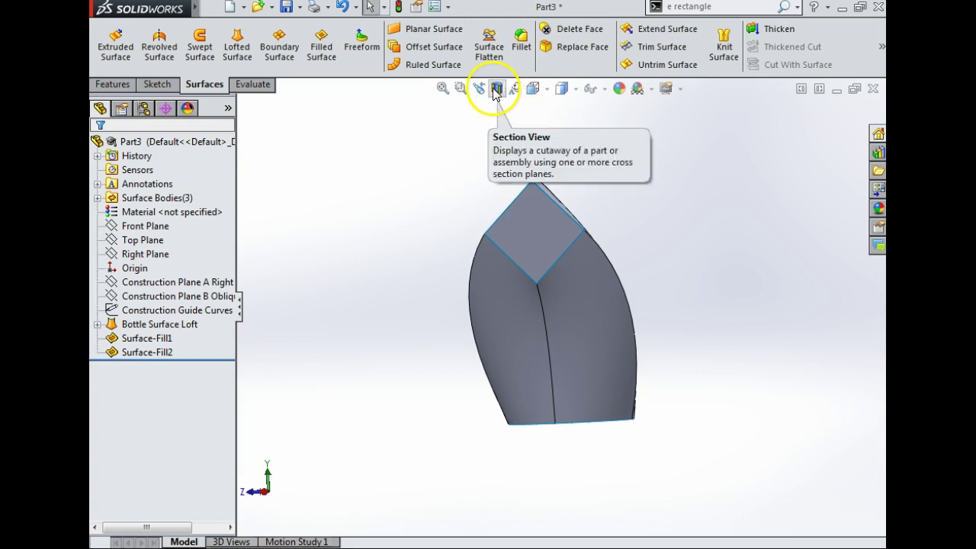
pyautogui.click(146, 340)
pyautogui.click(148, 340)
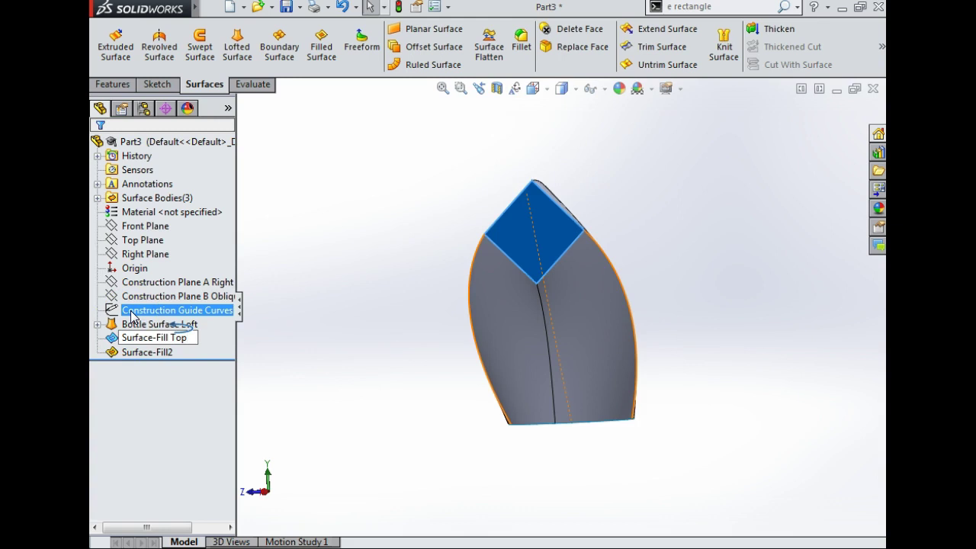
pyautogui.click(148, 352)
pyautogui.click(156, 353)
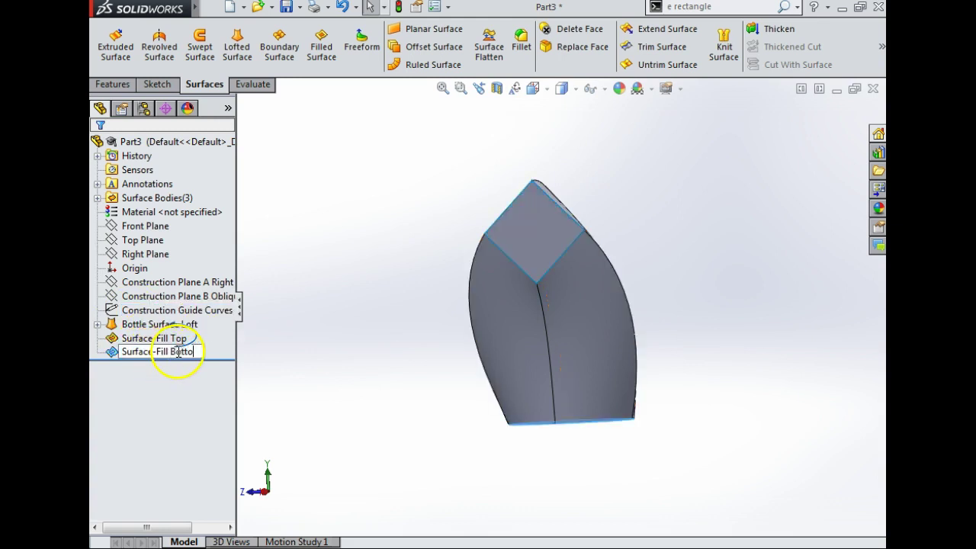
pyautogui.click(323, 332)
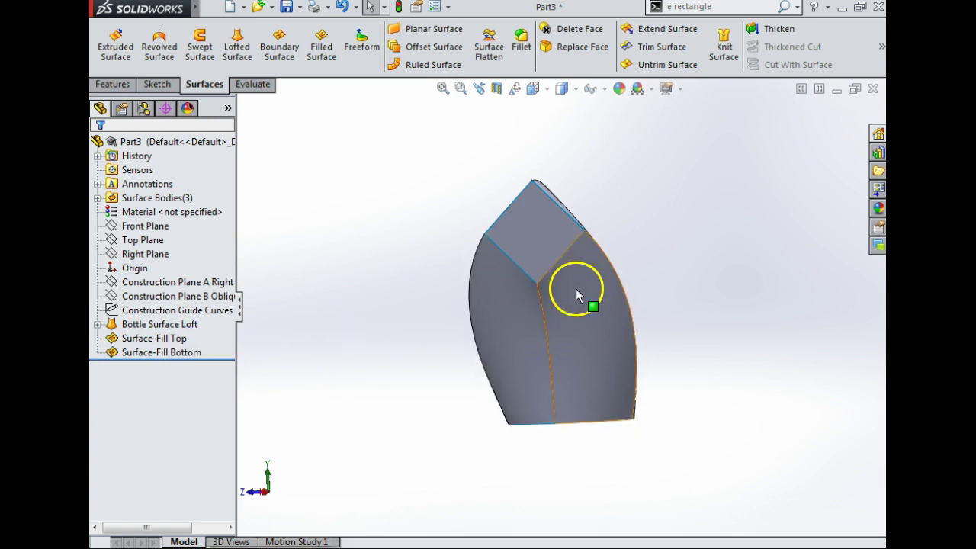
# Apply a planar section view through the Front Plane and examine the bottle's hollow interior.
pyautogui.click(497, 89)
pyautogui.moveTo(647, 233); pyautogui.dragTo(603, 230, button='middle')
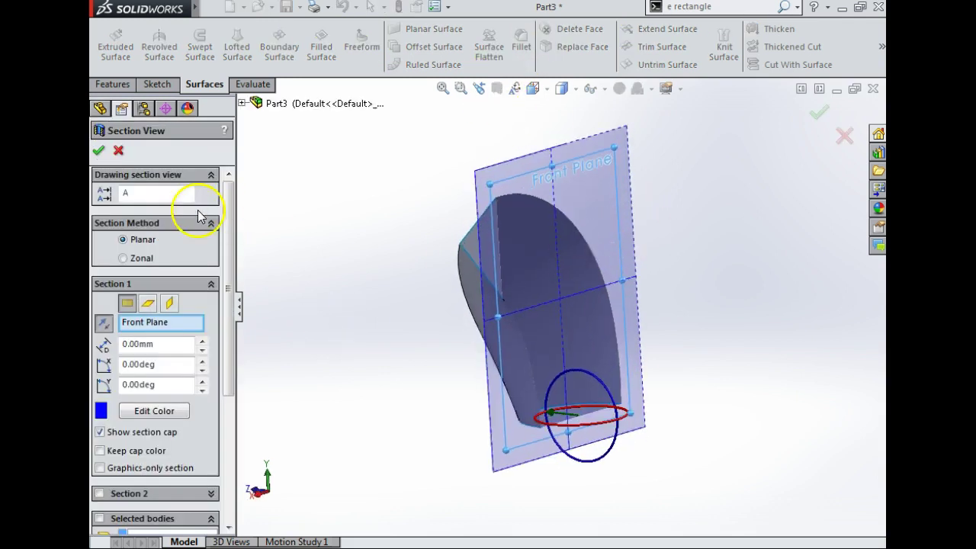
pyautogui.click(98, 151)
pyautogui.moveTo(654, 262); pyautogui.dragTo(587, 311, button='middle')
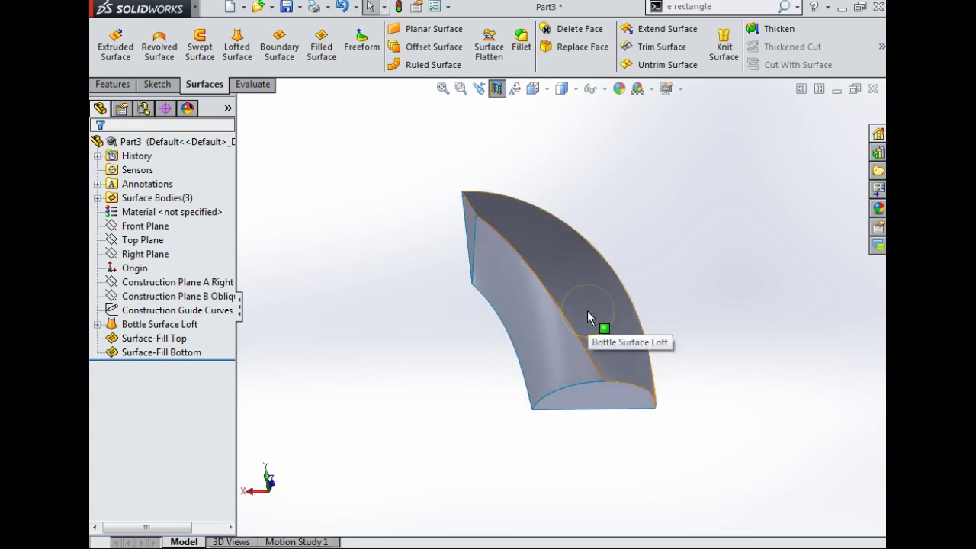
pyautogui.moveTo(721, 272); pyautogui.dragTo(712, 207, button='middle')
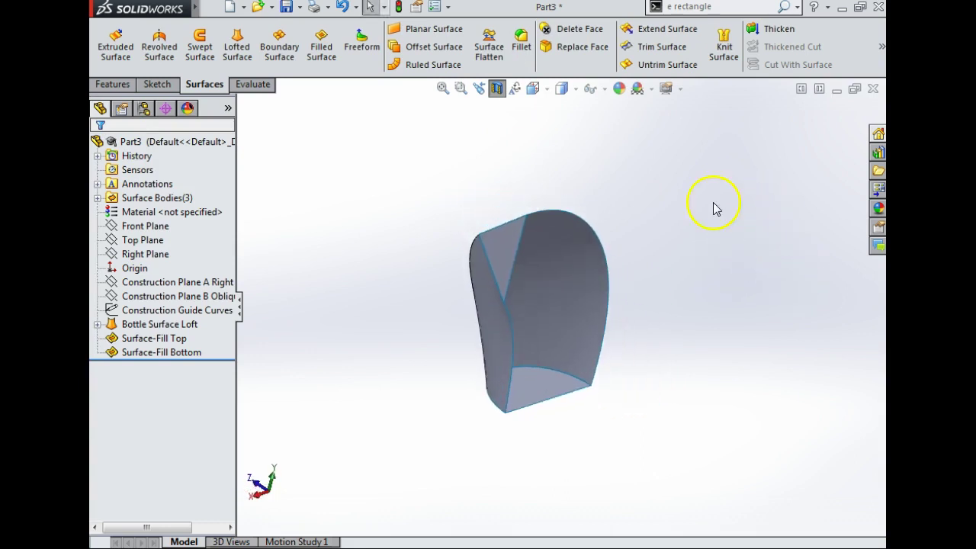
# Knit the top fill, bottle loft and bottom fill surfaces together, with Try to form solid and Merge entities enabled.
pyautogui.click(729, 55)
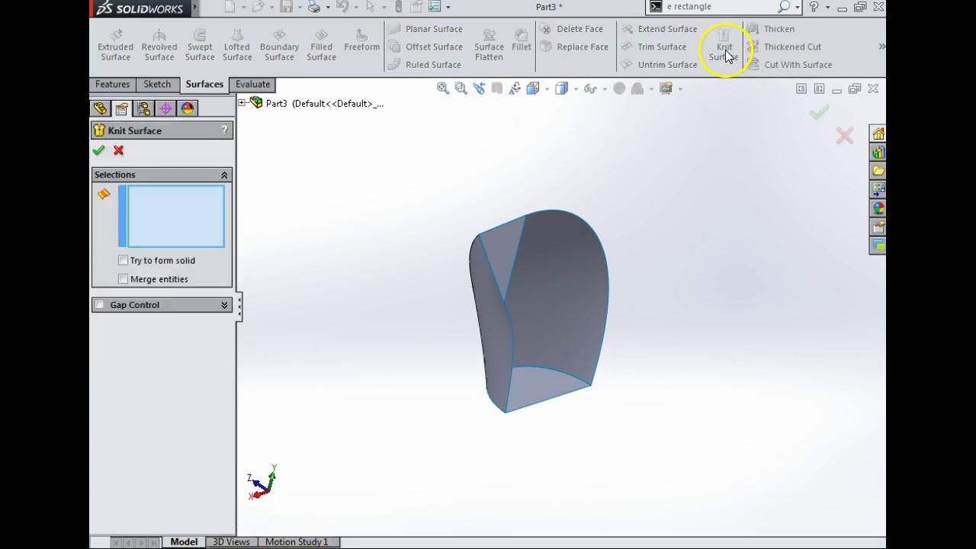
pyautogui.click(516, 249)
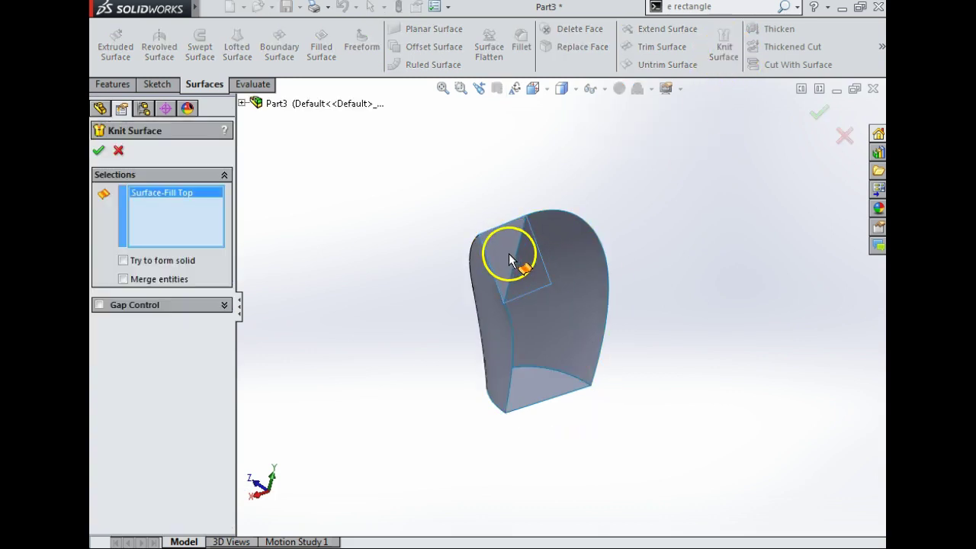
pyautogui.click(500, 322)
pyautogui.moveTo(516, 348); pyautogui.dragTo(541, 221, button='middle')
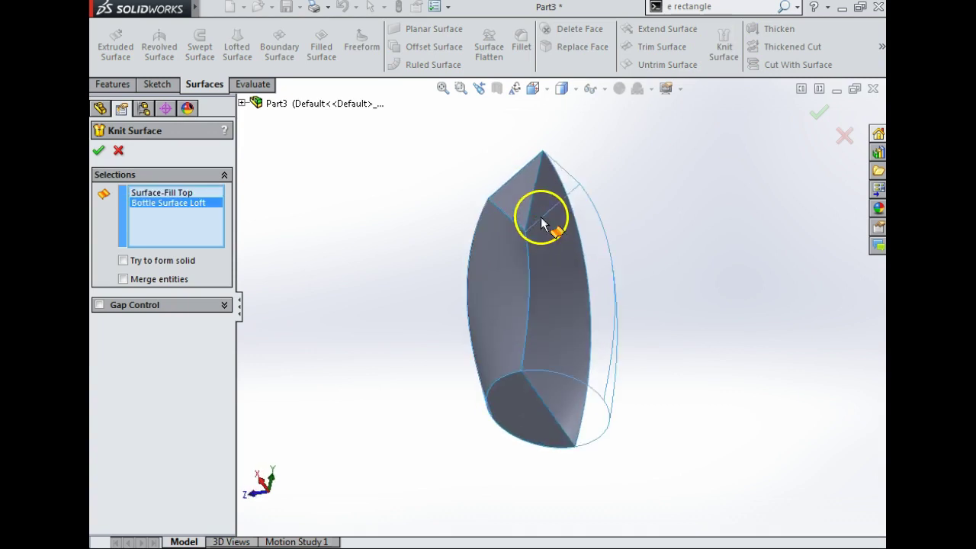
pyautogui.click(534, 404)
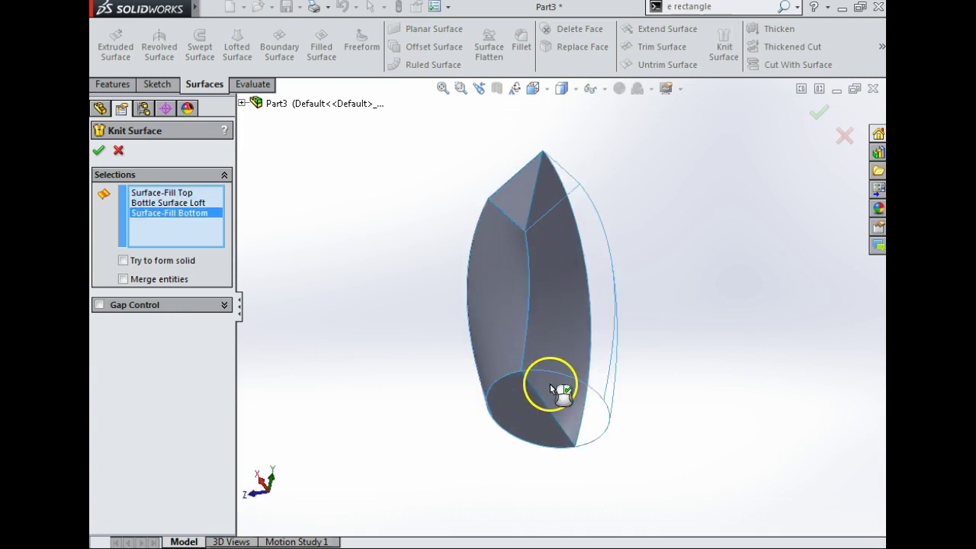
pyautogui.click(123, 280)
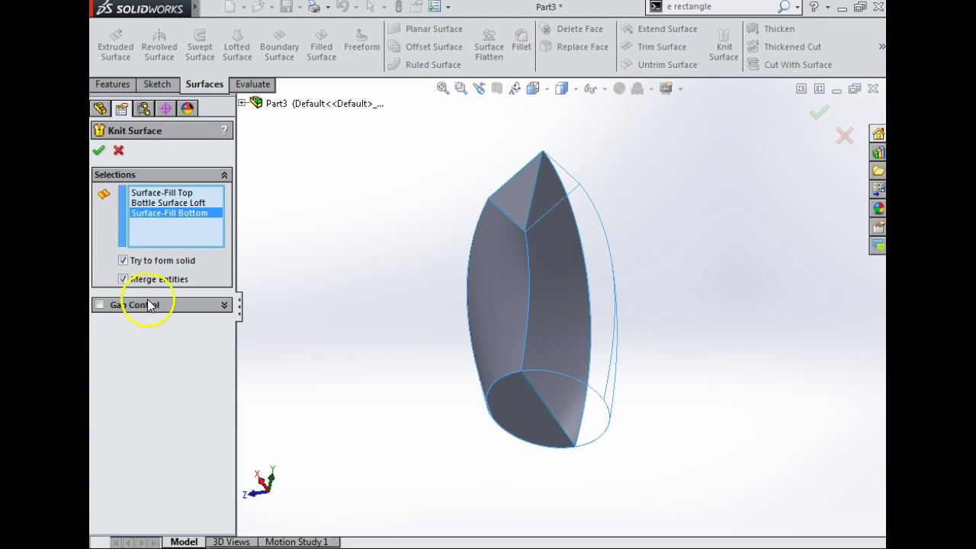
pyautogui.click(100, 151)
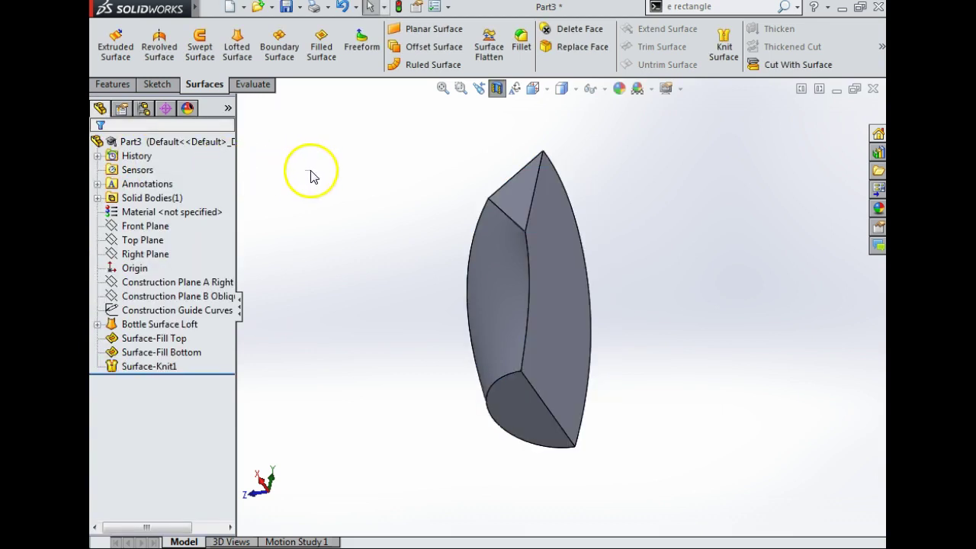
# Turn off the section view to show the whole bottle.
pyautogui.moveTo(627, 257)
pyautogui.mouseDown(button='middle')
pyautogui.moveTo(563, 315)
pyautogui.moveTo(496, 94)
pyautogui.moveTo(533, 226)
pyautogui.moveTo(564, 266)
pyautogui.mouseUp(button='middle')
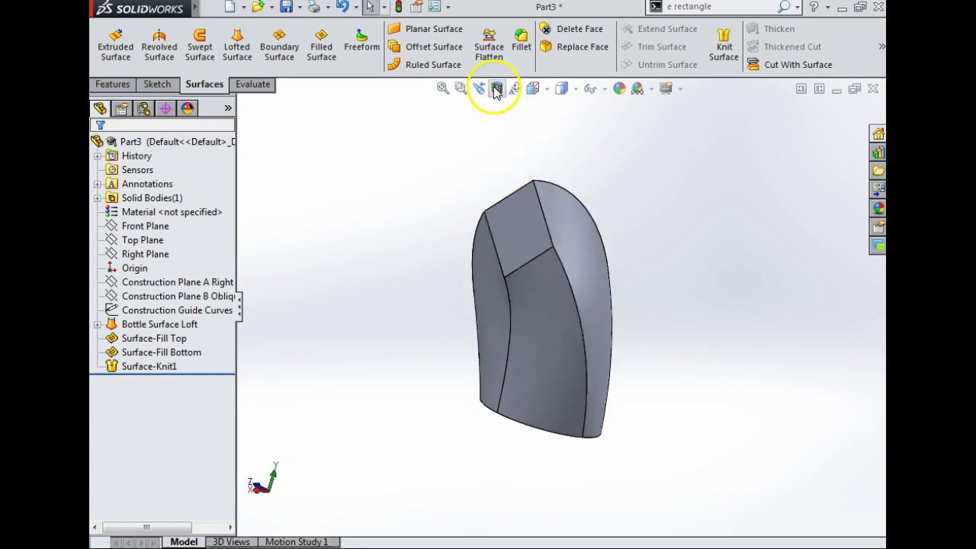
pyautogui.click(497, 89)
pyautogui.click(119, 152)
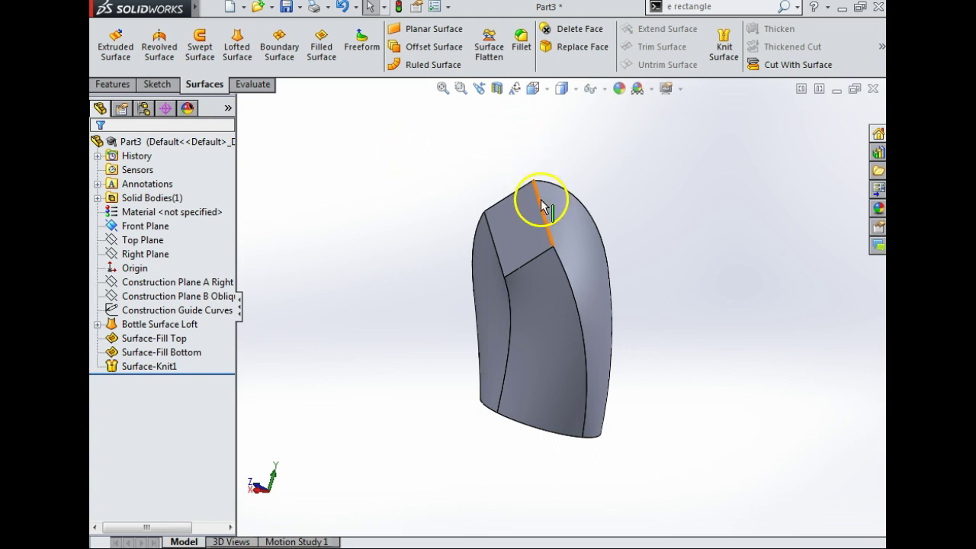
# Rename the knit feature as Surface-Knit Bottle.
pyautogui.click(126, 338)
pyautogui.click(128, 352)
pyautogui.click(101, 383)
pyautogui.click(142, 354)
pyautogui.click(145, 367)
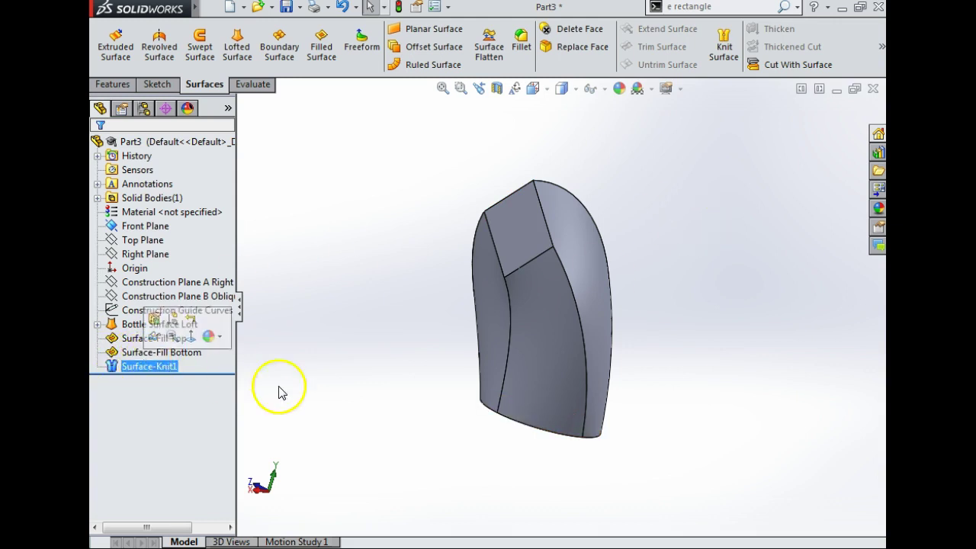
pyautogui.write('tle')
pyautogui.click(405, 410)
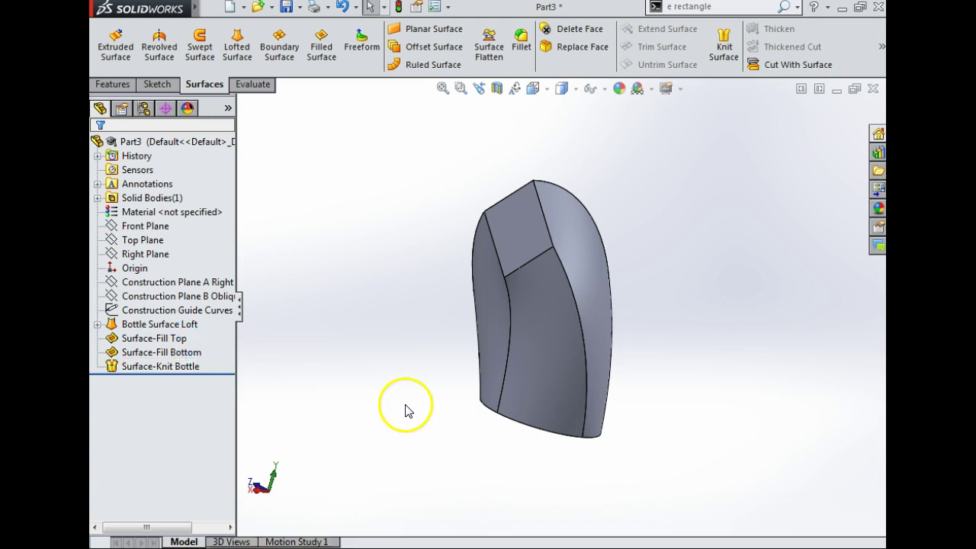
# Apply the white high gloss plastic appearance to the bottle's square top face.
pyautogui.moveTo(648, 312); pyautogui.dragTo(647, 322, button='middle')
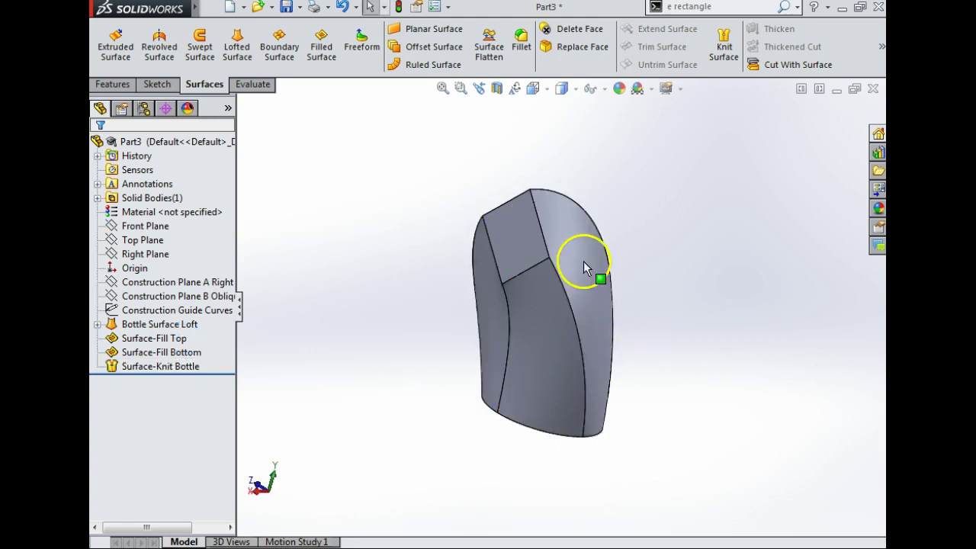
pyautogui.click(878, 209)
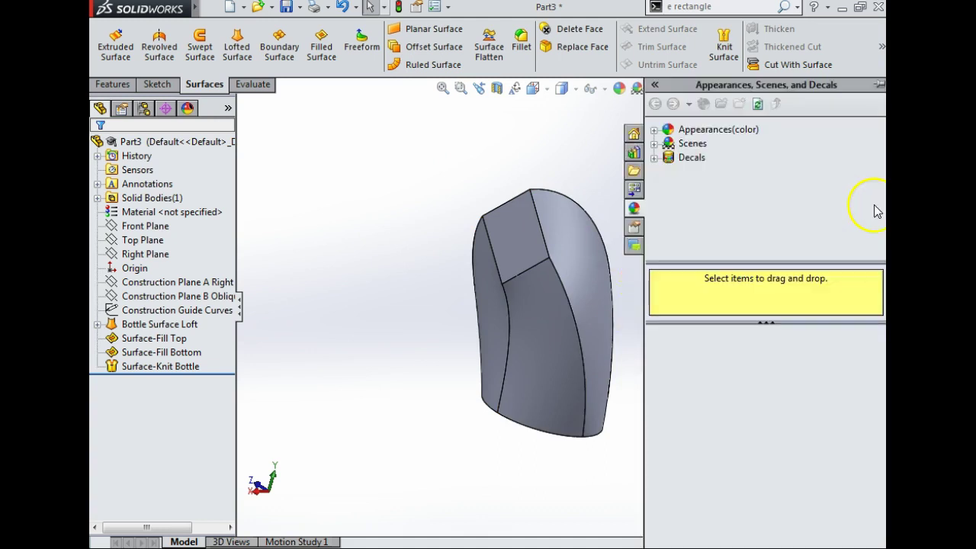
pyautogui.click(655, 132)
pyautogui.click(668, 144)
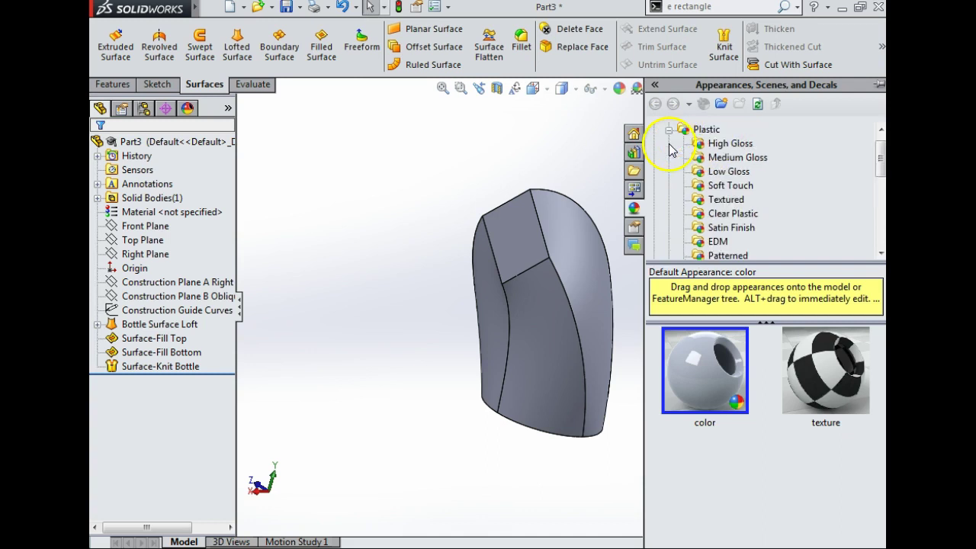
pyautogui.click(713, 145)
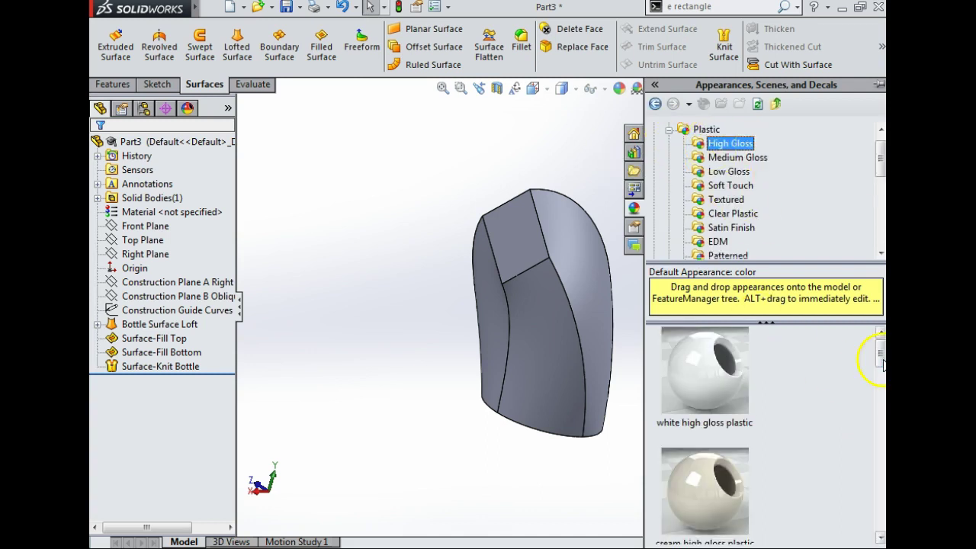
pyautogui.moveTo(704, 370); pyautogui.dragTo(454, 232)
# Apply red high gloss plastic to the front side wall and blue high gloss plastic to the wall adjoining its left edge.
pyautogui.click(881, 210)
pyautogui.moveTo(881, 355); pyautogui.dragTo(867, 440)
pyautogui.moveTo(674, 449); pyautogui.dragTo(564, 360)
pyautogui.click(879, 209)
pyautogui.moveTo(878, 430); pyautogui.dragTo(880, 477)
pyautogui.moveTo(668, 343); pyautogui.dragTo(493, 317)
# Apply green high gloss plastic to the side wall right of the red one and yellow high gloss plastic to the remaining side wall.
pyautogui.click(878, 210)
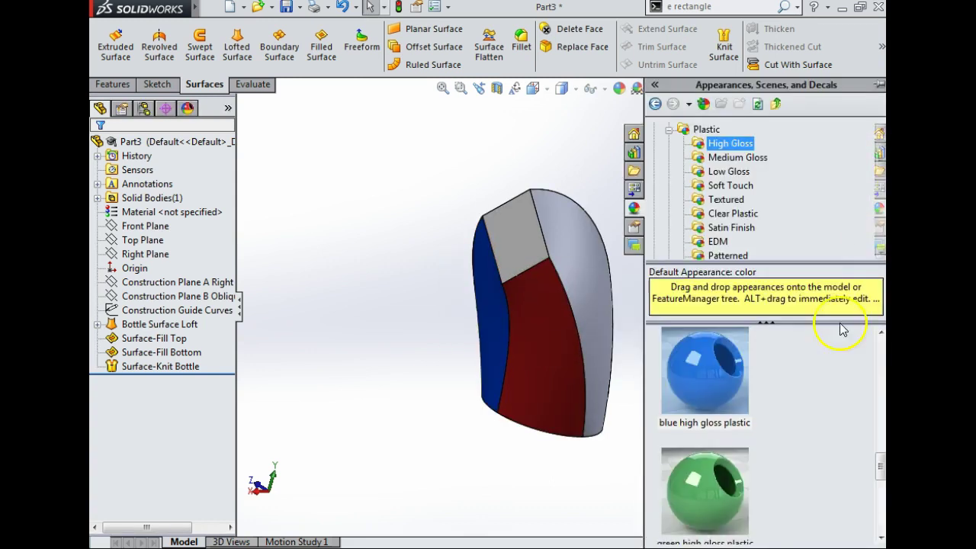
pyautogui.moveTo(778, 338); pyautogui.dragTo(600, 255)
pyautogui.moveTo(675, 267); pyautogui.dragTo(649, 416, button='middle')
pyautogui.click(876, 223)
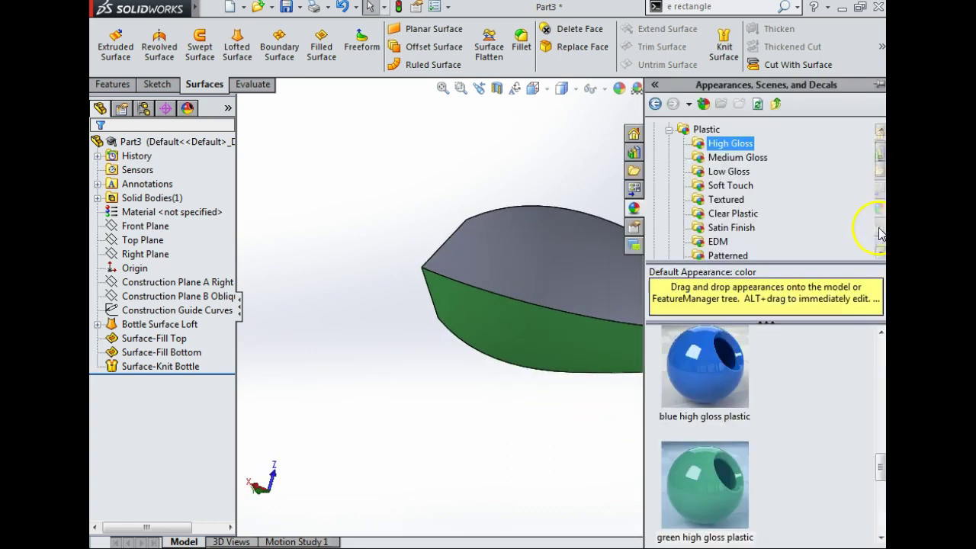
pyautogui.moveTo(880, 448); pyautogui.dragTo(881, 489)
pyautogui.moveTo(704, 415); pyautogui.dragTo(588, 283)
pyautogui.click(598, 283)
pyautogui.click(878, 208)
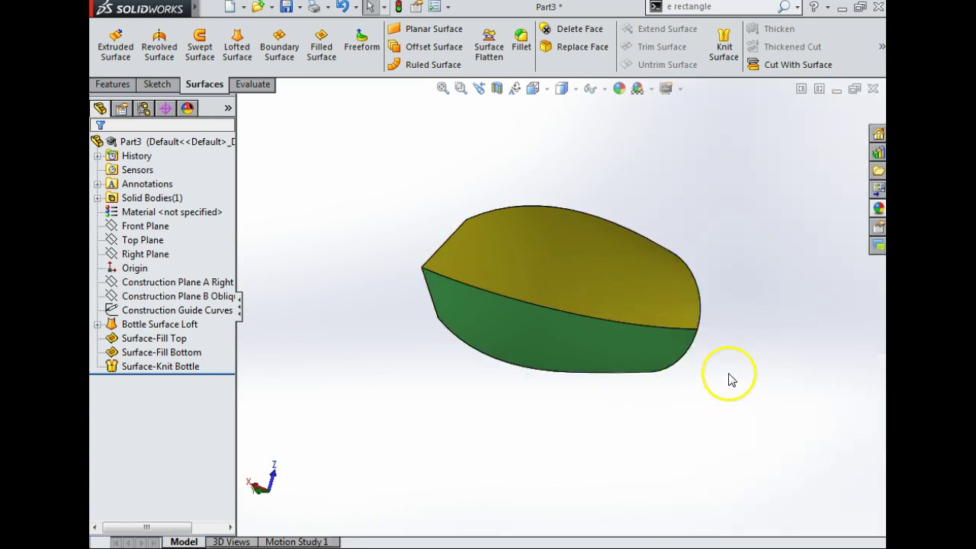
# Apply a black high gloss plastic appearance to the circular base face only.
pyautogui.moveTo(727, 377); pyautogui.dragTo(636, 388, button='middle')
pyautogui.click(879, 211)
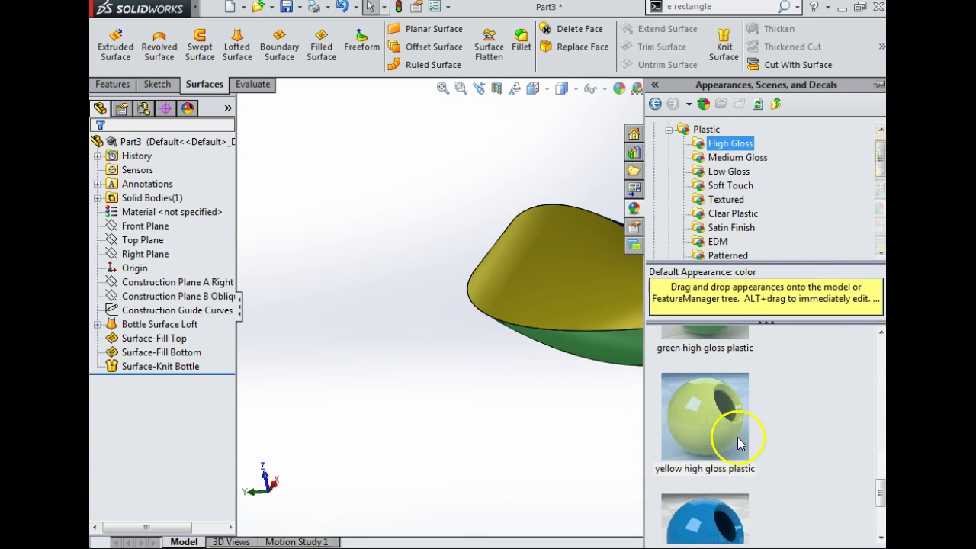
pyautogui.scroll(-3, 736, 445)
pyautogui.scroll(5, 732, 443)
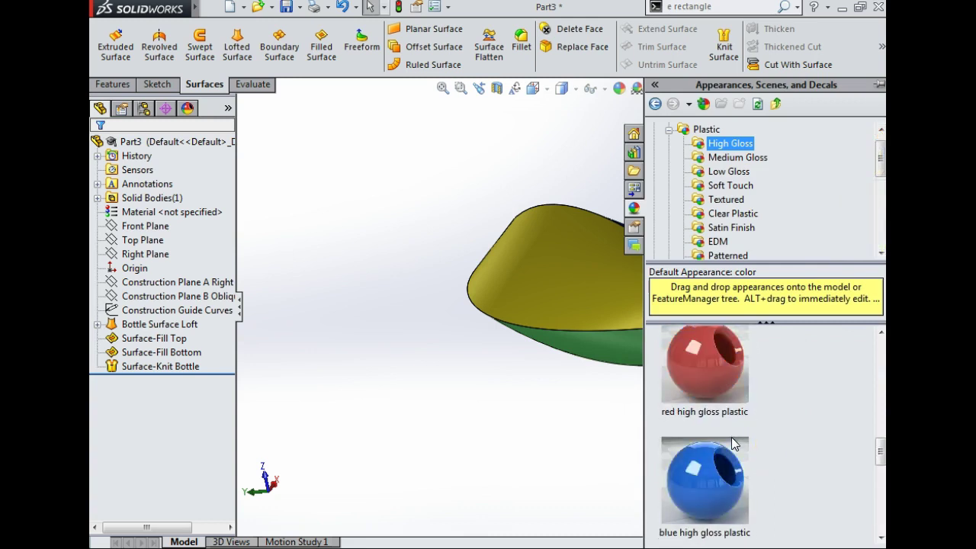
pyautogui.moveTo(717, 365); pyautogui.dragTo(731, 295)
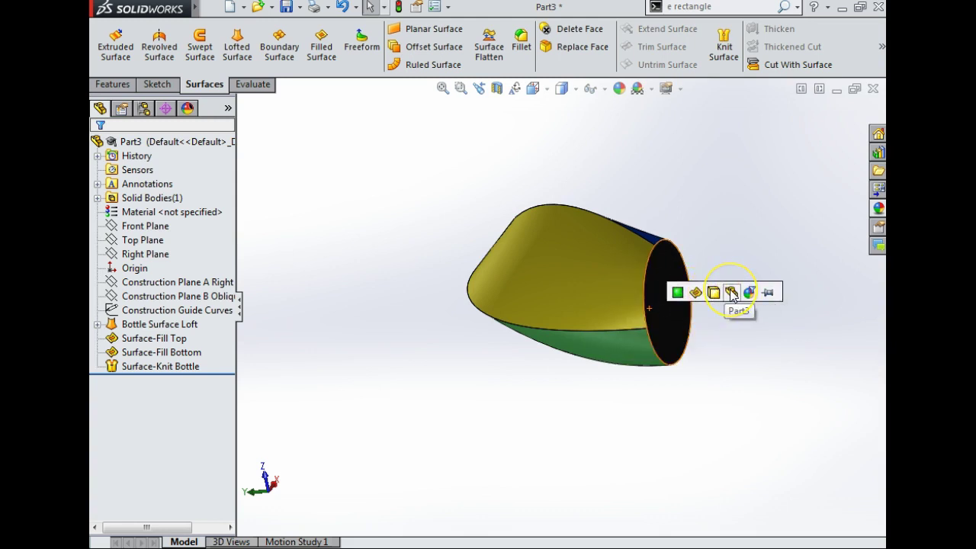
pyautogui.click(678, 292)
# Change the bottle's display style to Shaded without edges.
pyautogui.click(733, 219)
pyautogui.moveTo(733, 219); pyautogui.dragTo(657, 296, button='middle')
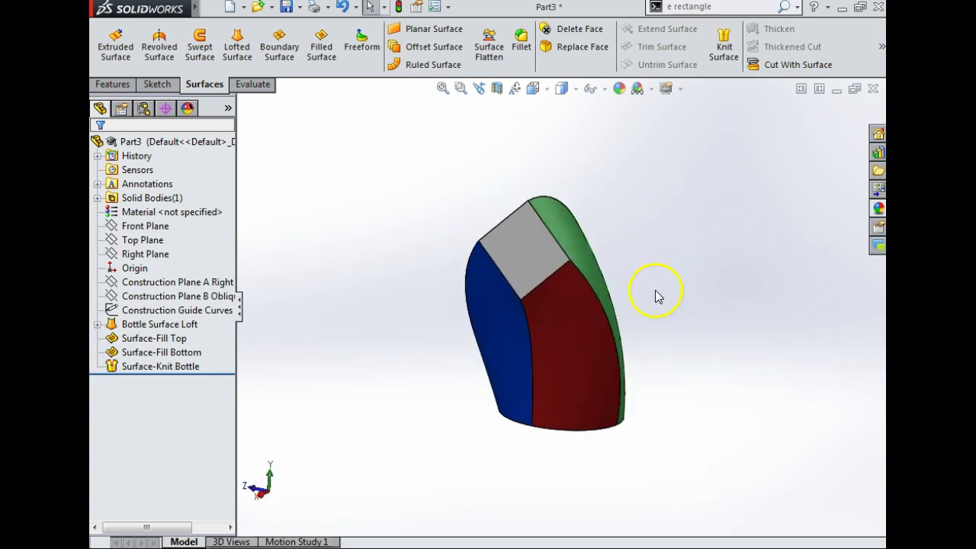
pyautogui.click(564, 88)
pyautogui.click(563, 127)
pyautogui.moveTo(622, 198); pyautogui.dragTo(658, 215, button='middle')
pyautogui.click(571, 90)
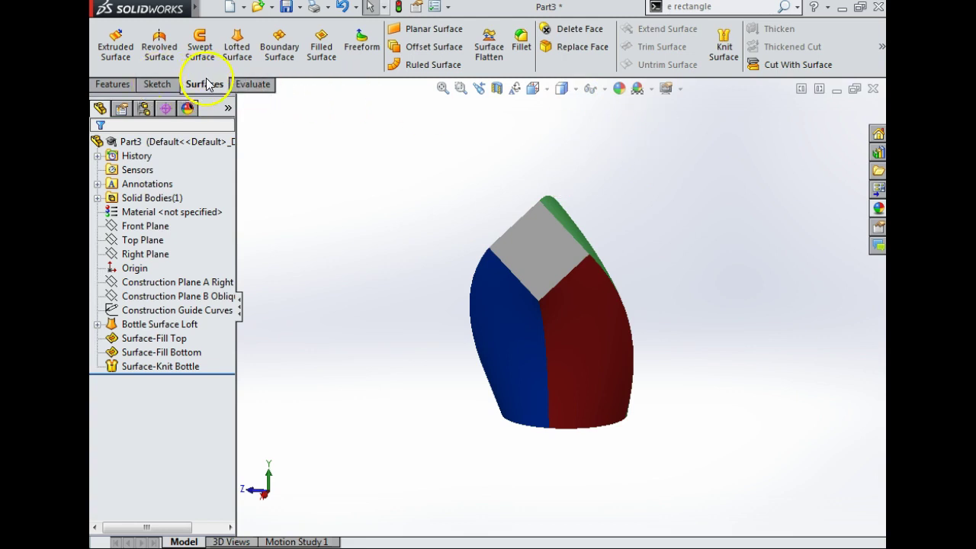
# Add the Render Tools and SOLIDWORKS Add-Ins command sets to the CommandManager and bring up the add-ins.
pyautogui.rightClick(242, 91)
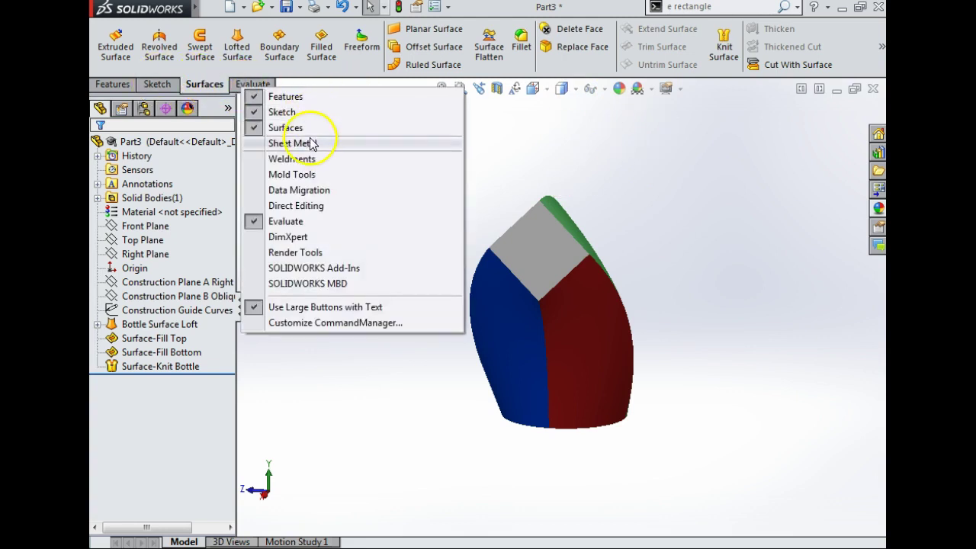
pyautogui.click(301, 253)
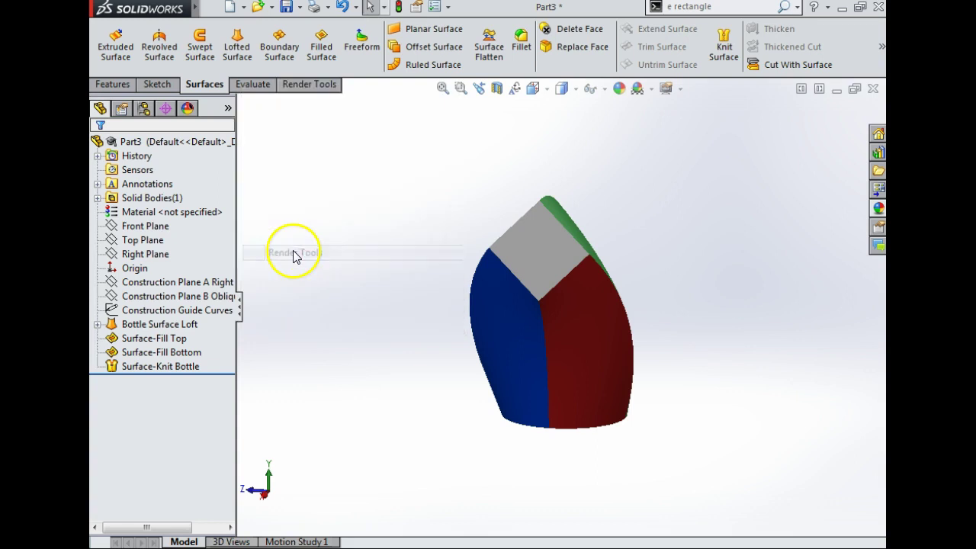
pyautogui.click(299, 84)
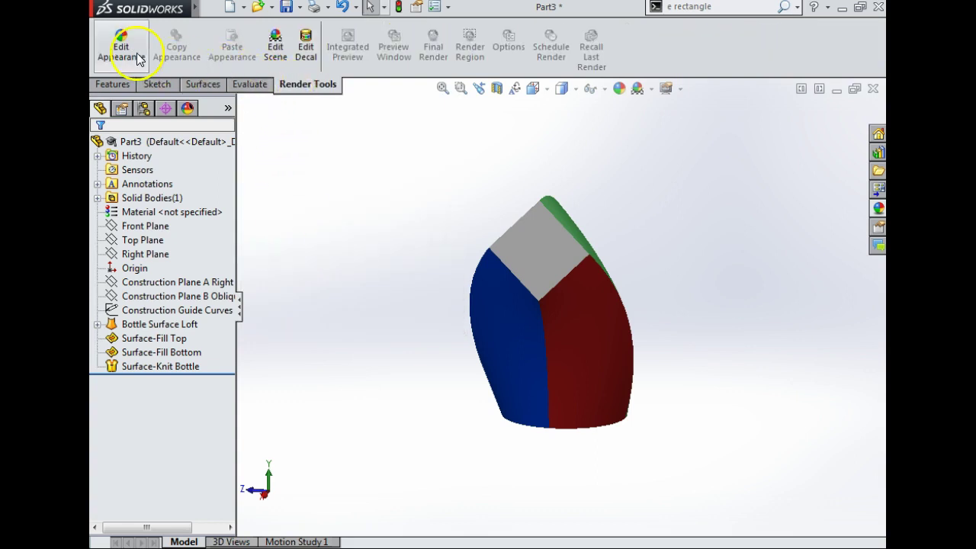
pyautogui.rightClick(325, 90)
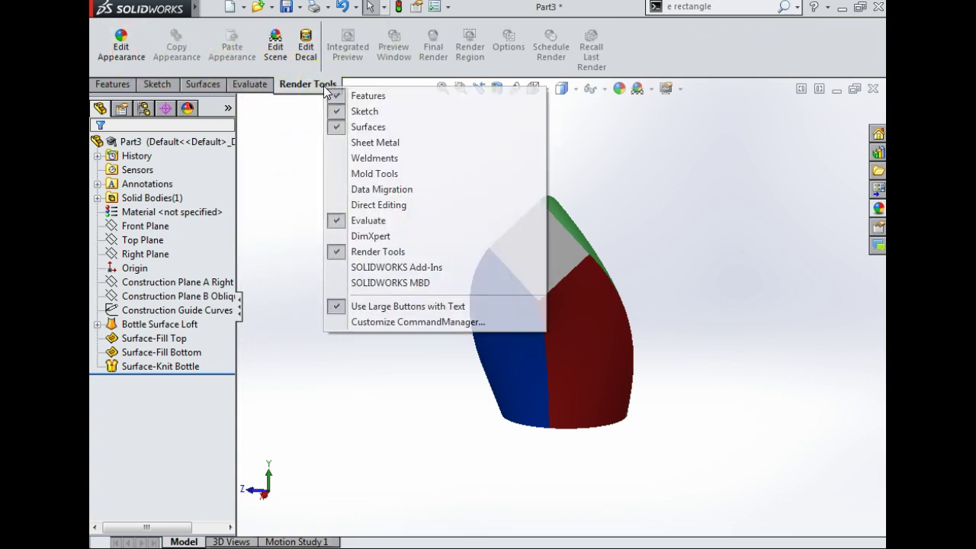
pyautogui.click(360, 268)
pyautogui.click(381, 87)
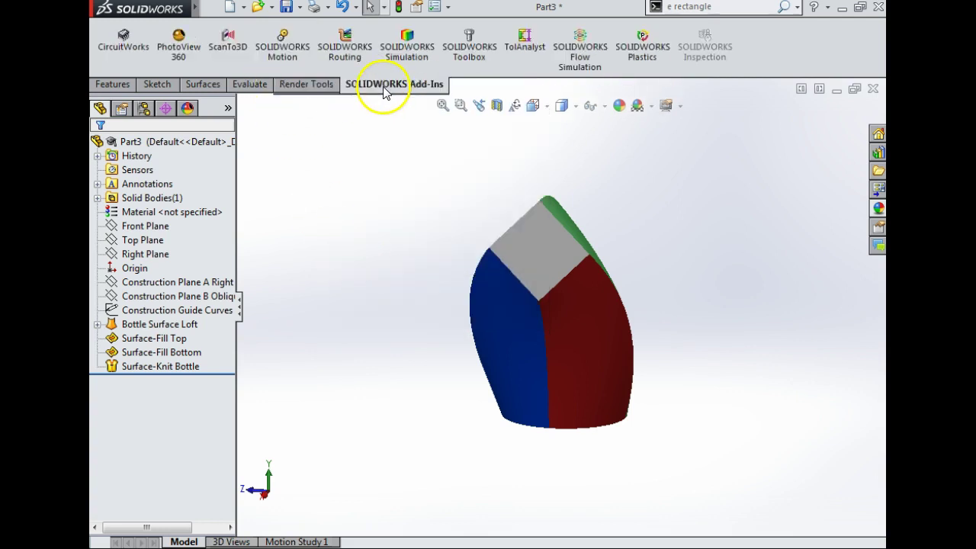
# Load the PhotoView 360 add-in and display the bottle in its rendered preview, dismissing the perspective recommendation.
pyautogui.click(180, 45)
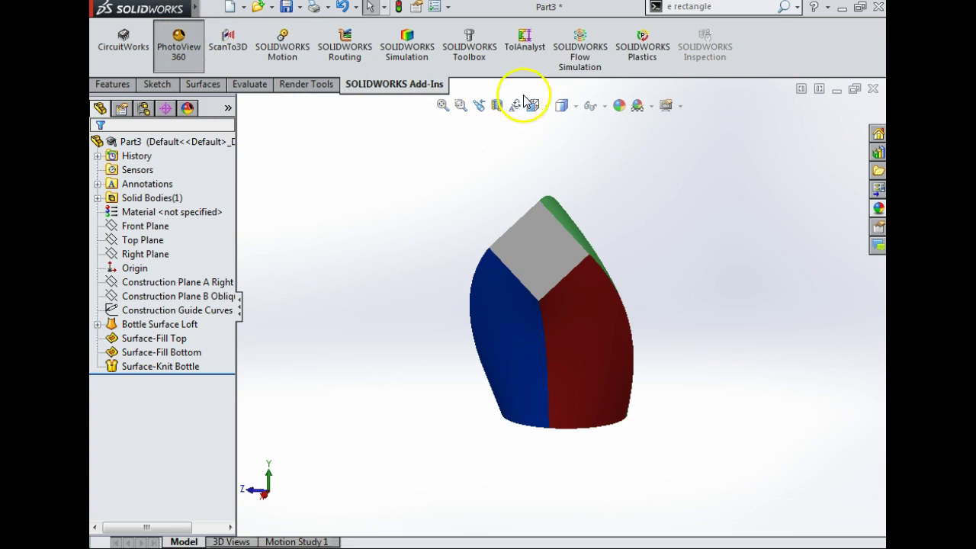
pyautogui.click(562, 105)
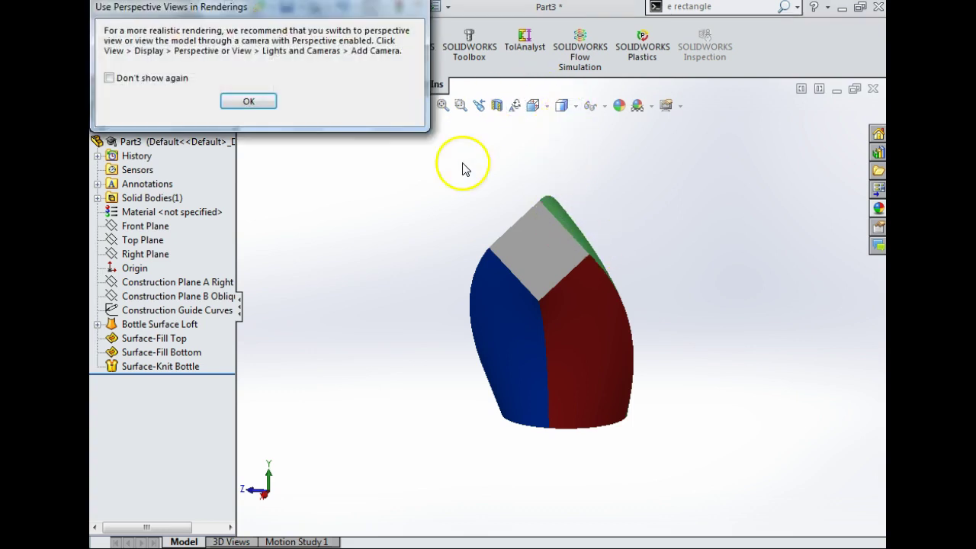
pyautogui.click(247, 100)
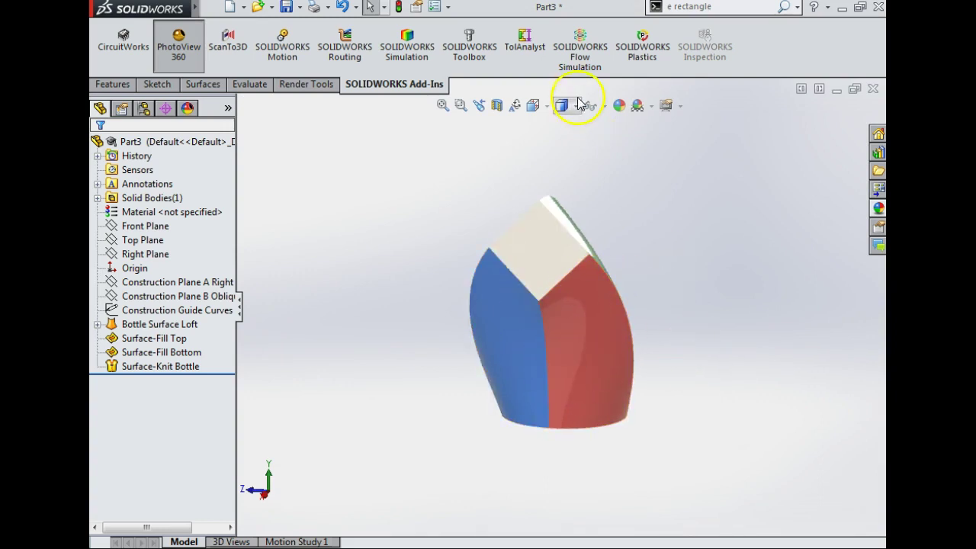
# Set the scene to Plain White and switch the bottle to a shaded display style.
pyautogui.click(653, 107)
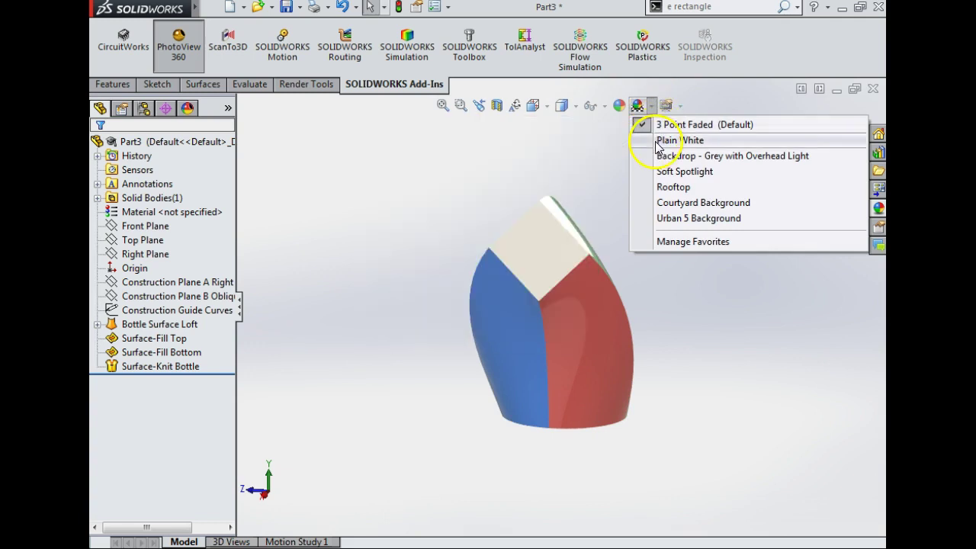
pyautogui.click(659, 139)
pyautogui.click(561, 108)
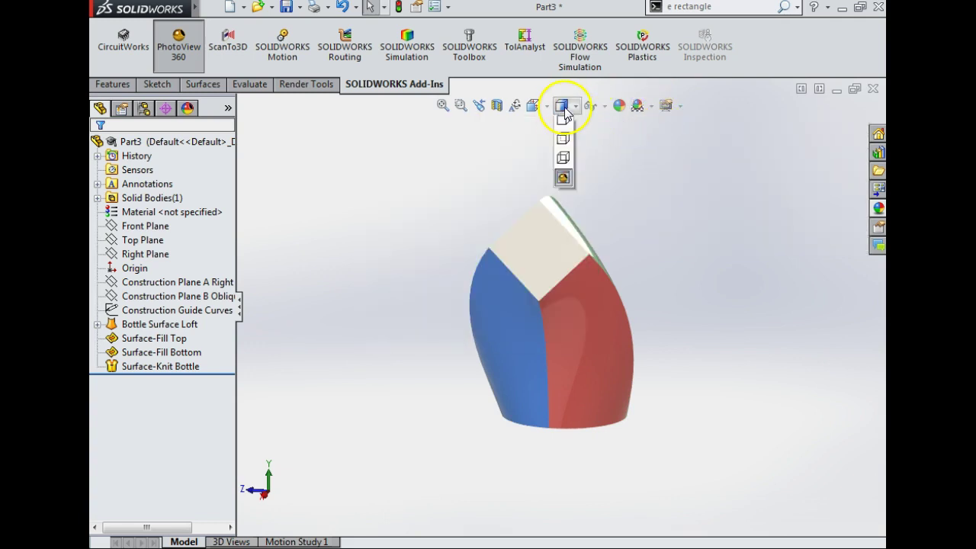
pyautogui.click(562, 131)
pyautogui.moveTo(580, 318); pyautogui.dragTo(646, 309, button='middle')
pyautogui.click(649, 105)
# Preview the bottle with PhotoView 360 rendering and return its display style to Shaded With Edges.
pyautogui.moveTo(564, 105)
pyautogui.click(564, 223)
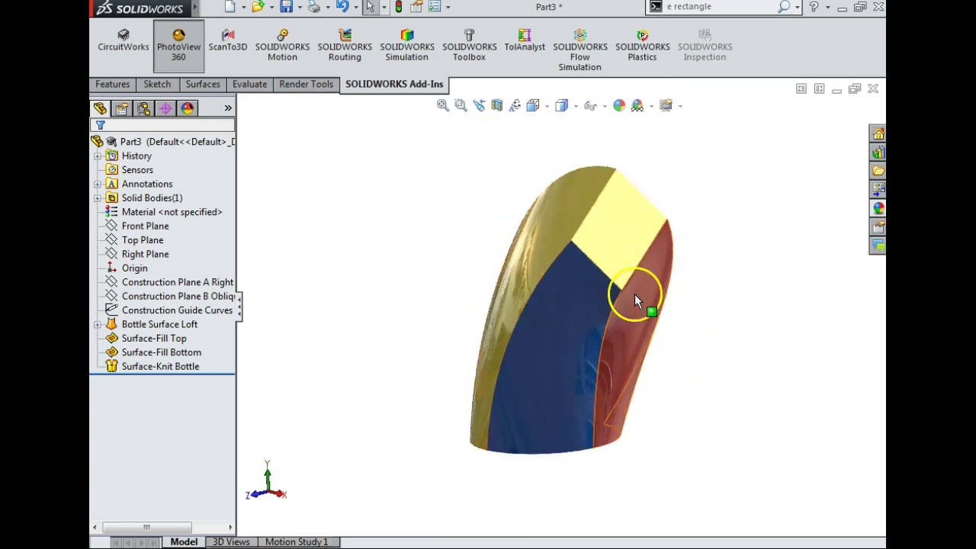
pyautogui.moveTo(562, 105)
pyautogui.click(564, 124)
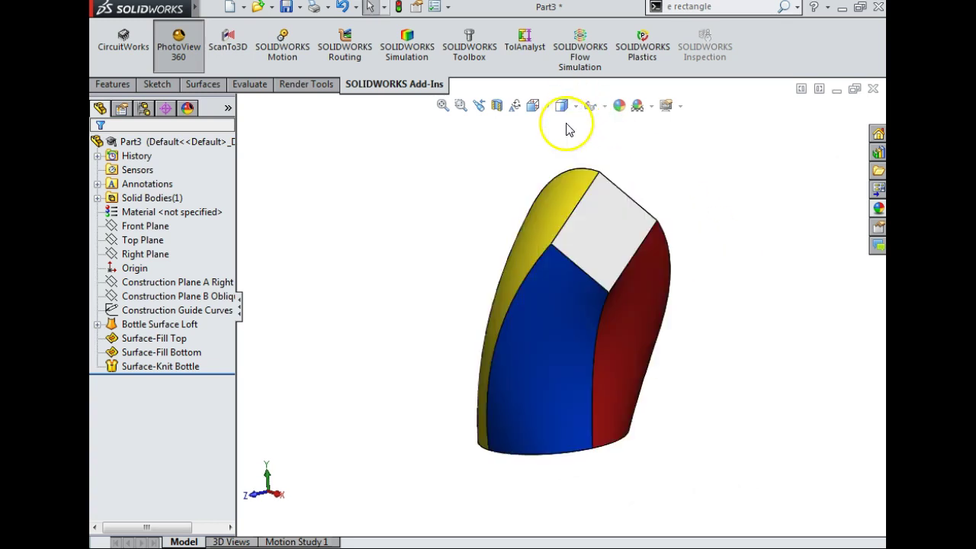
# Expand the Bottle Surface Loft feature and examine its guide curve sketches on the bottle.
pyautogui.moveTo(684, 148)
pyautogui.mouseDown(button='middle')
pyautogui.moveTo(670, 248)
pyautogui.moveTo(621, 299)
pyautogui.mouseUp(button='middle')
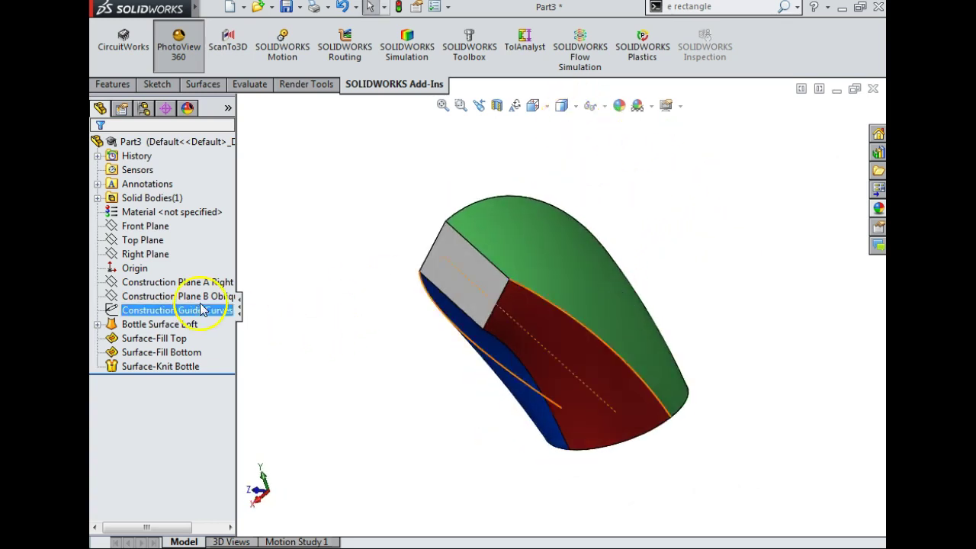
pyautogui.click(183, 352)
pyautogui.click(98, 324)
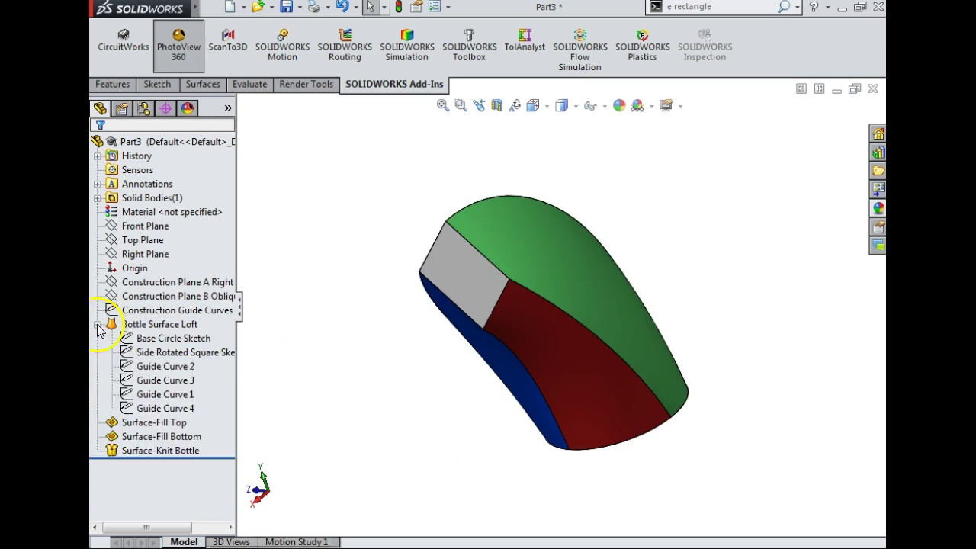
pyautogui.click(166, 366)
pyautogui.press('Escape')
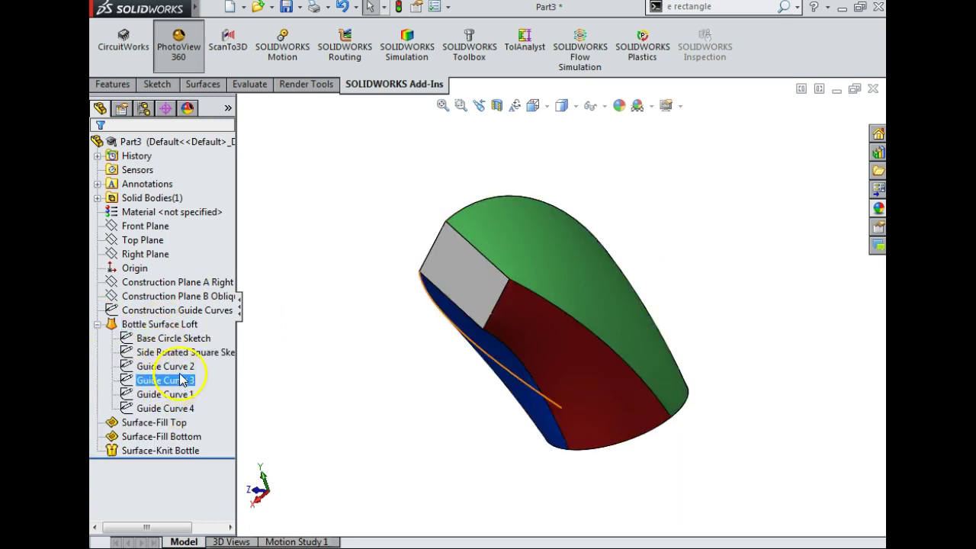